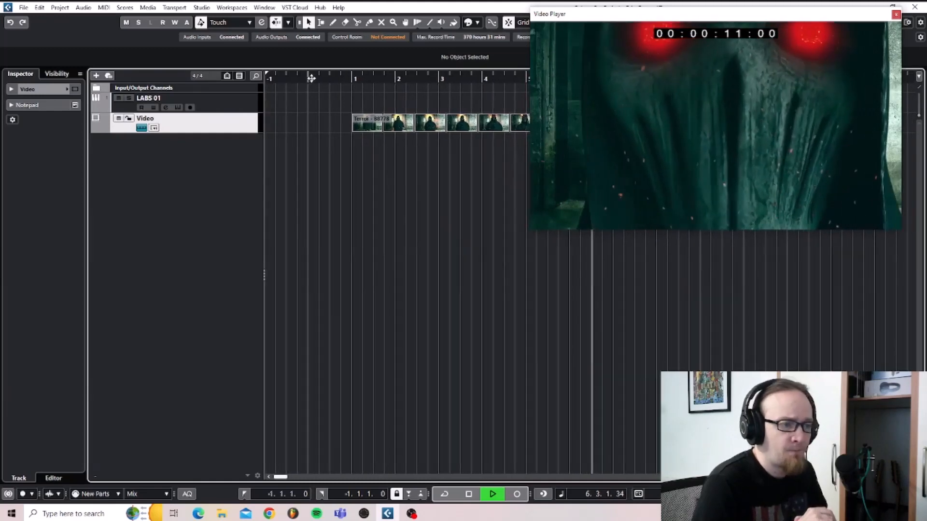
# Play through the video clip from before its start to review the burning hooded figure
pyautogui.press('space')
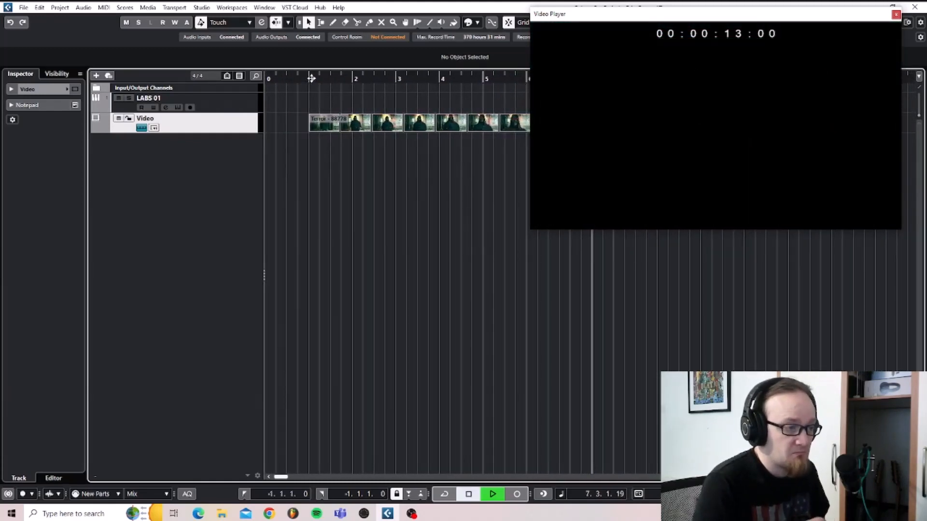
pyautogui.press('KP_0')
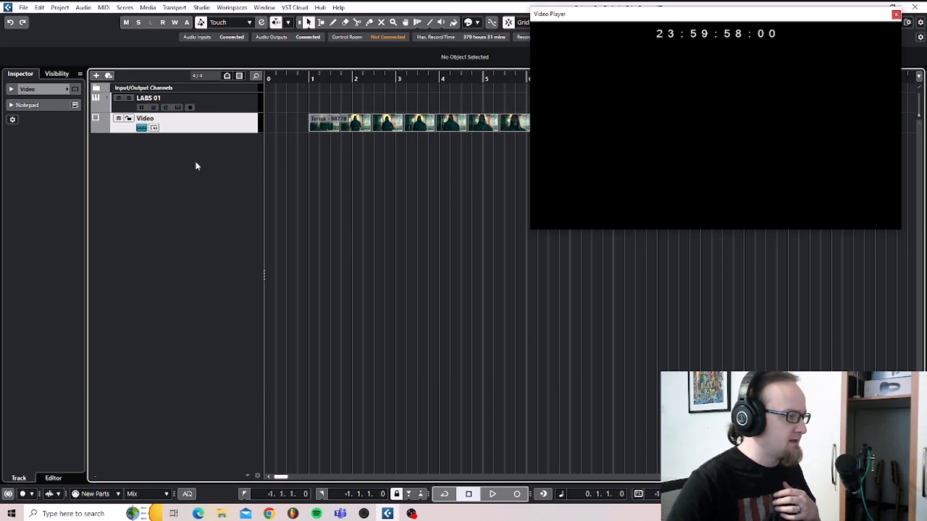
pyautogui.click(310, 78)
pyautogui.press('space')
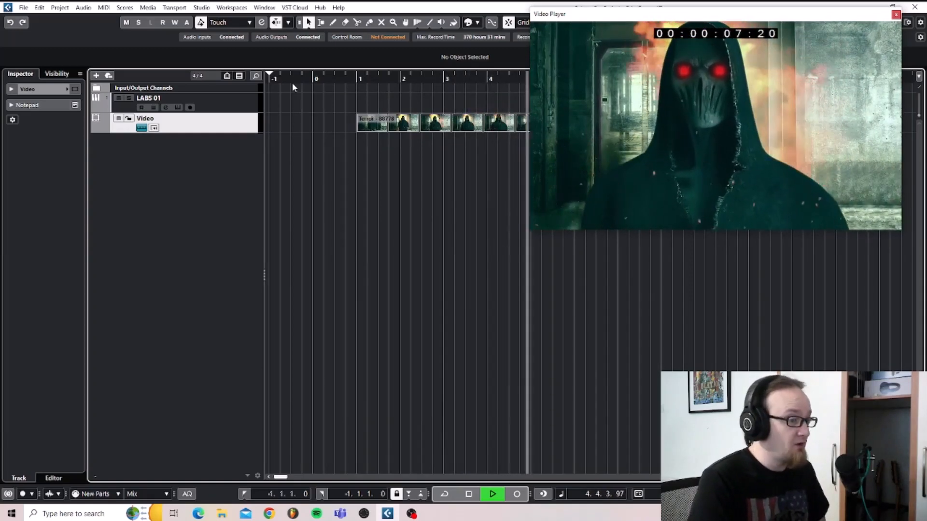
pyautogui.press('space')
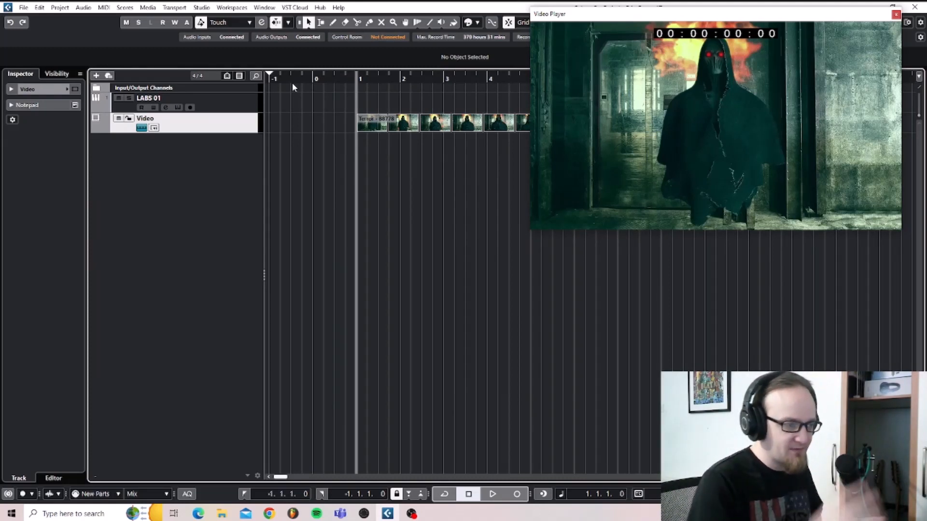
# Place the playhead half a bar before the video clip and add three stereo audio tracks named Fire 1
pyautogui.click(335, 82)
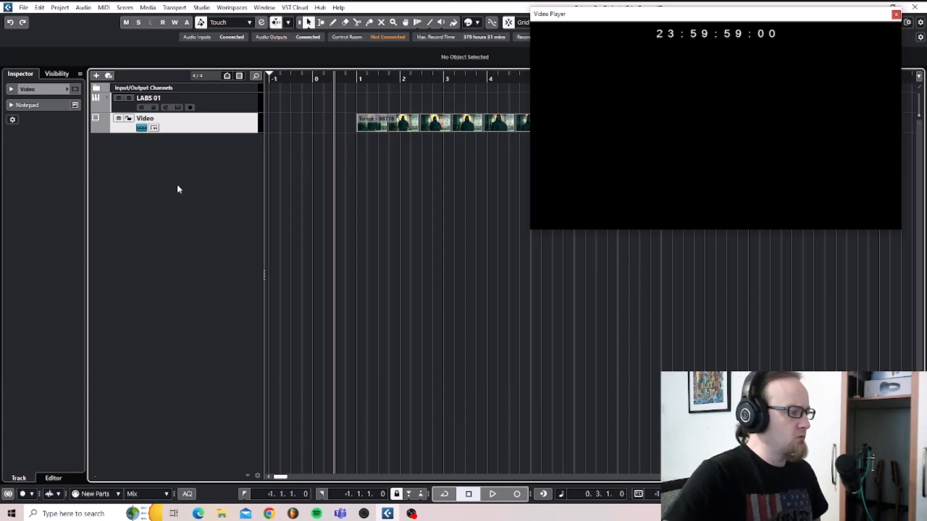
pyautogui.rightClick(180, 155)
pyautogui.click(197, 167)
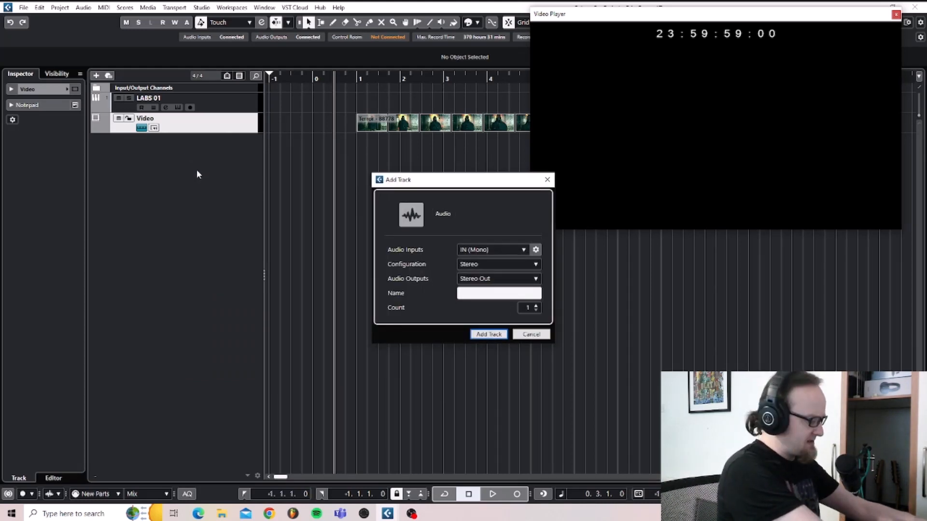
pyautogui.write('Firer')
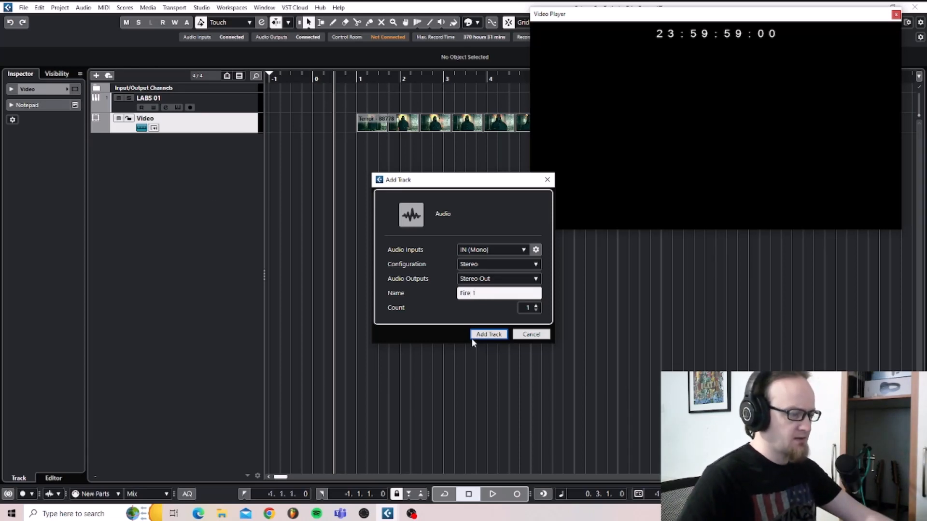
pyautogui.click(536, 305)
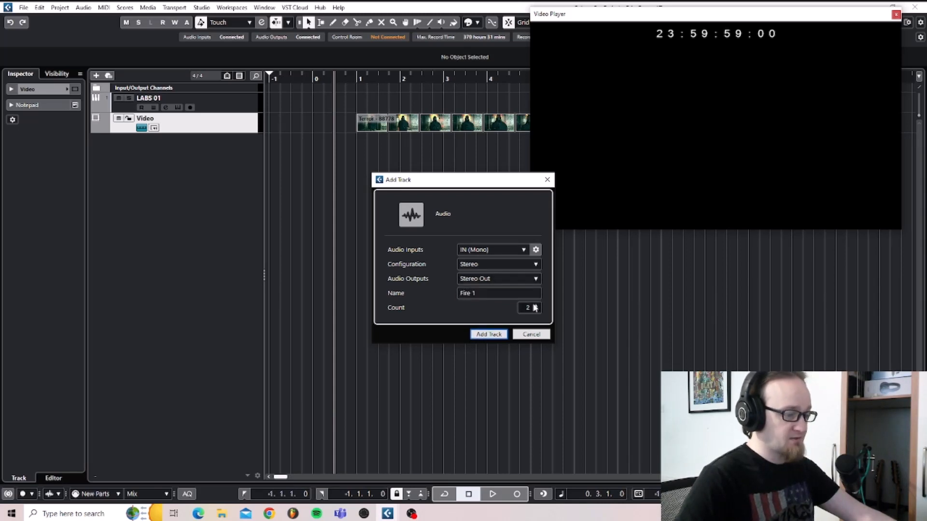
pyautogui.click(502, 335)
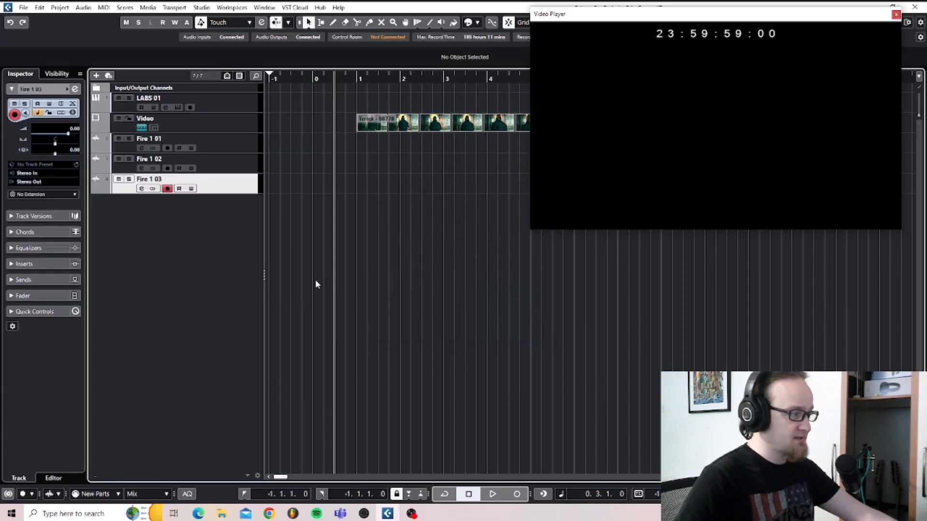
# Rename the second and third new audio tracks as Fire 2 and Fire 3
pyautogui.doubleClick(167, 163)
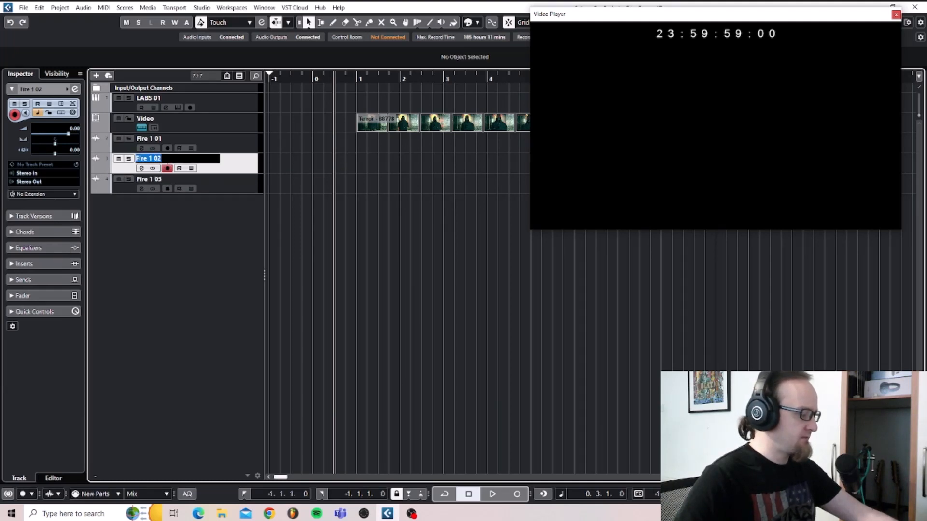
pyautogui.press('BackSpace')
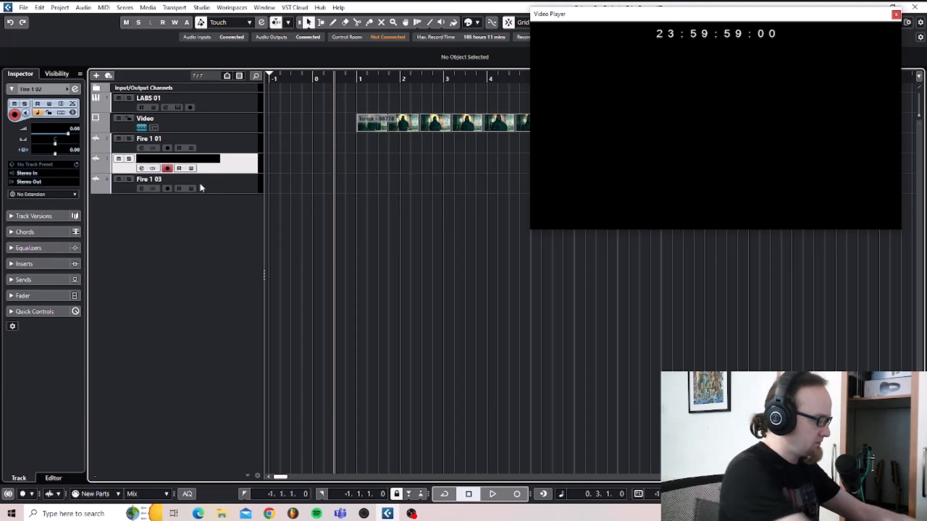
pyautogui.write('Fire 2')
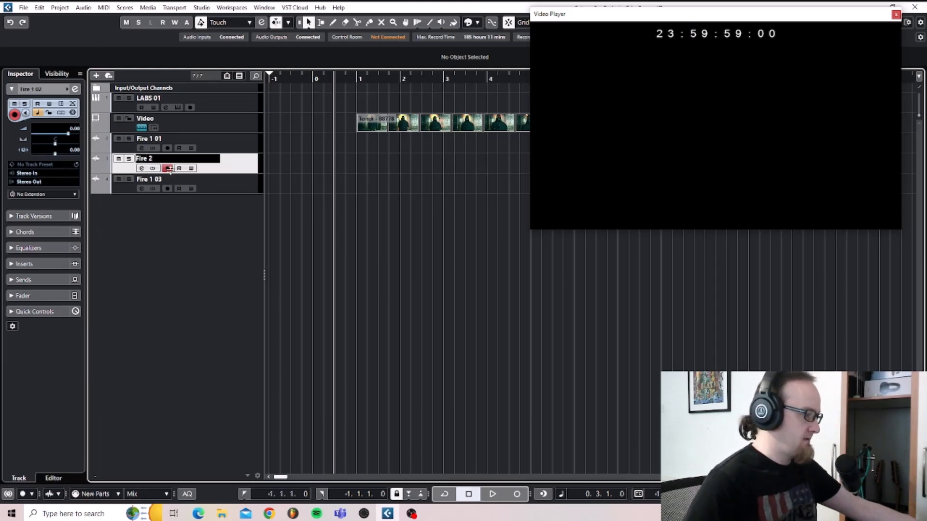
pyautogui.press('Tab')
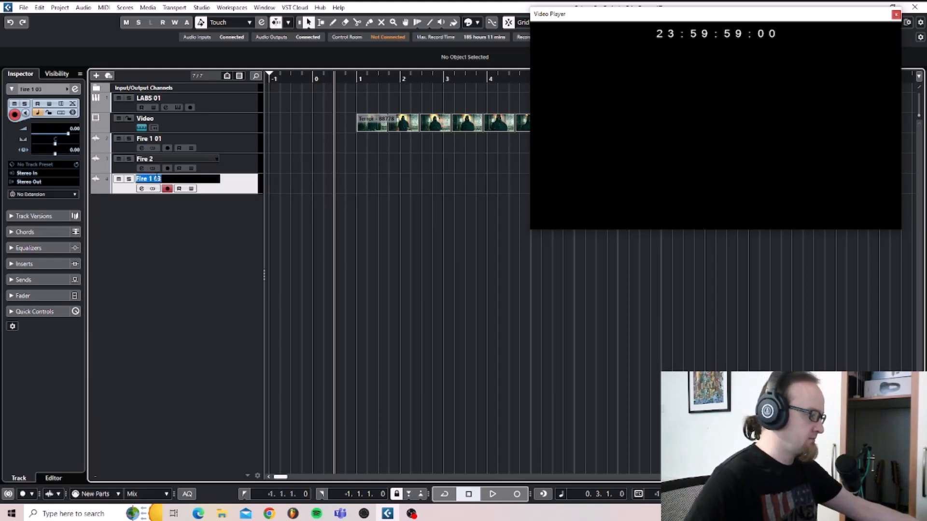
pyautogui.click(158, 179)
pyautogui.press('BackSpace')
pyautogui.press('BackSpace')
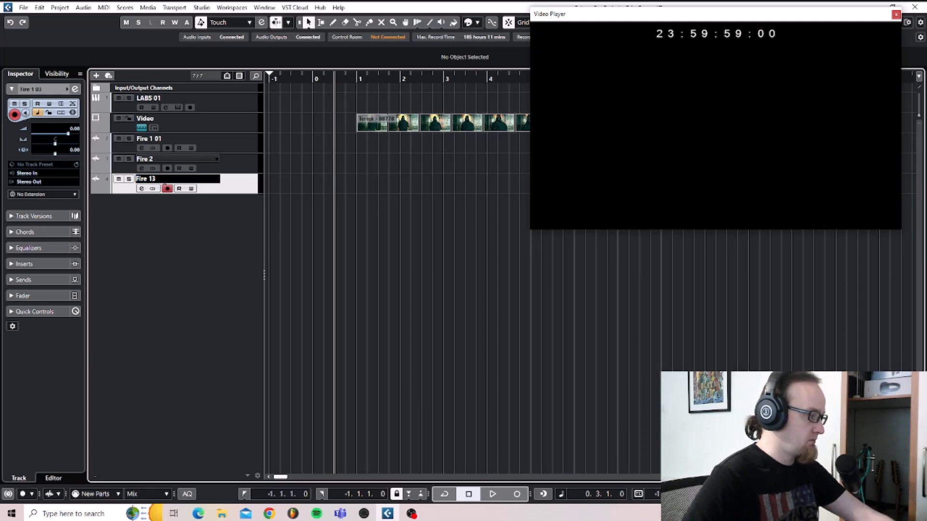
pyautogui.press('BackSpace')
# Rename the first new audio track as Fire 1
pyautogui.click(158, 140)
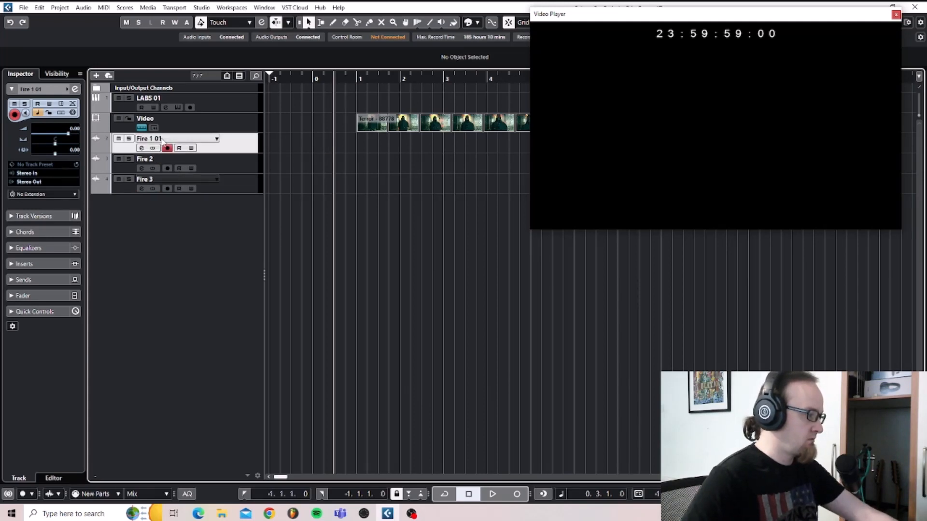
pyautogui.doubleClick(163, 140)
pyautogui.click(162, 140)
pyautogui.press('BackSpace')
pyautogui.press('BackSpace')
pyautogui.press('BackSpace')
pyautogui.click(192, 253)
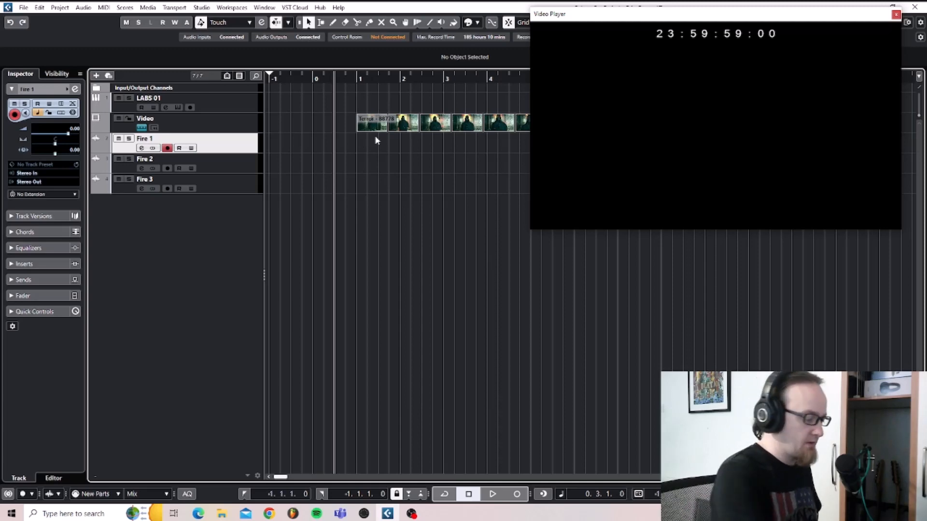
# Record a take on the Fire 1 track from half a bar before the video until just past its end
pyautogui.press('KP_Multiply')
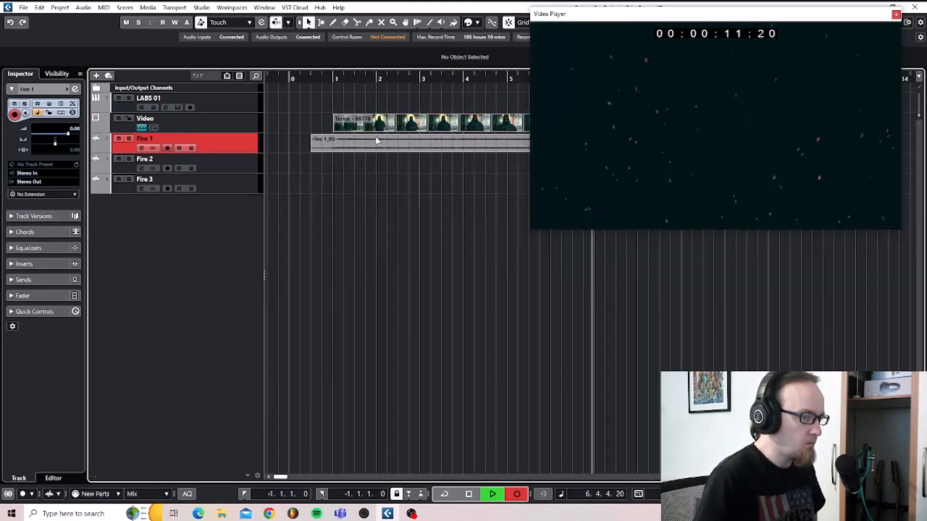
pyautogui.press('space')
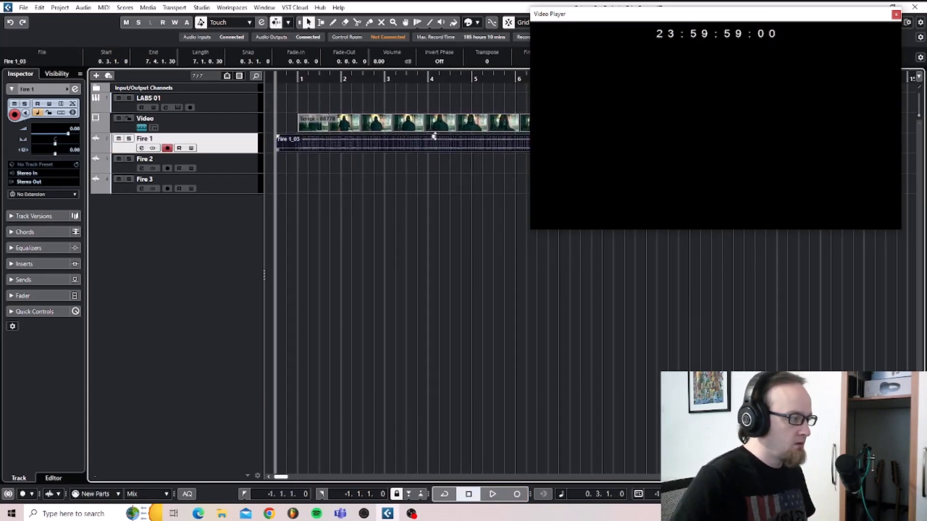
# Give the Fire 1 recording a fade-in of about 0.2.1.47 and a fade-out of about 0.3.0.92
pyautogui.moveTo(277, 136); pyautogui.dragTo(302, 137)
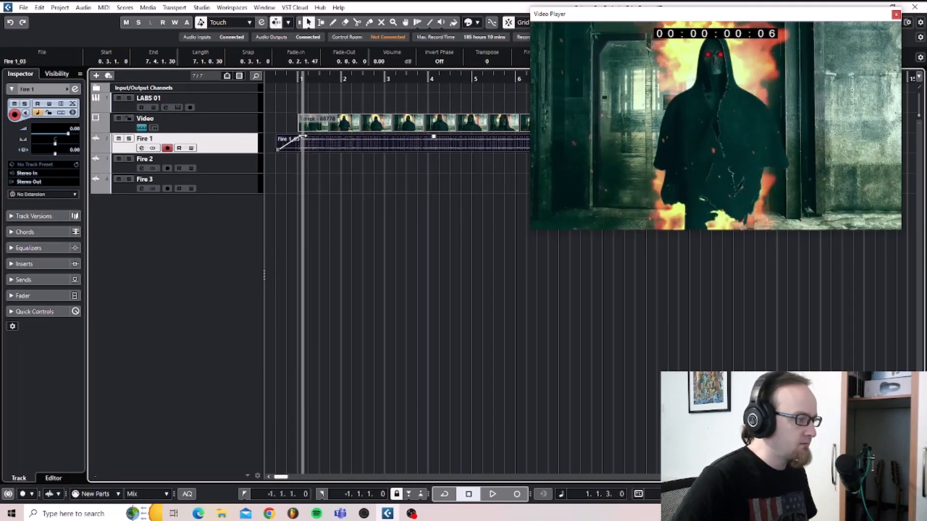
pyautogui.hscroll(5, 351, 153)
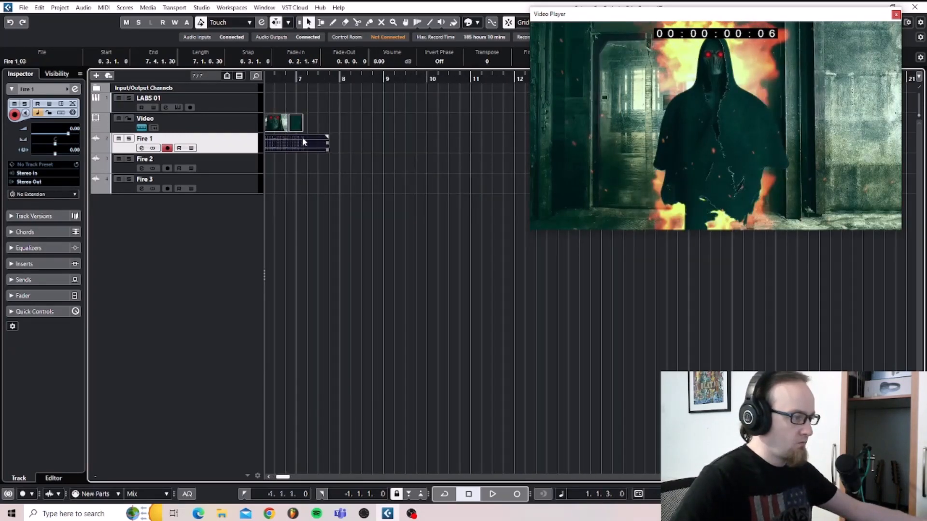
pyautogui.moveTo(327, 136); pyautogui.dragTo(293, 137)
pyautogui.hscroll(-7, 365, 192)
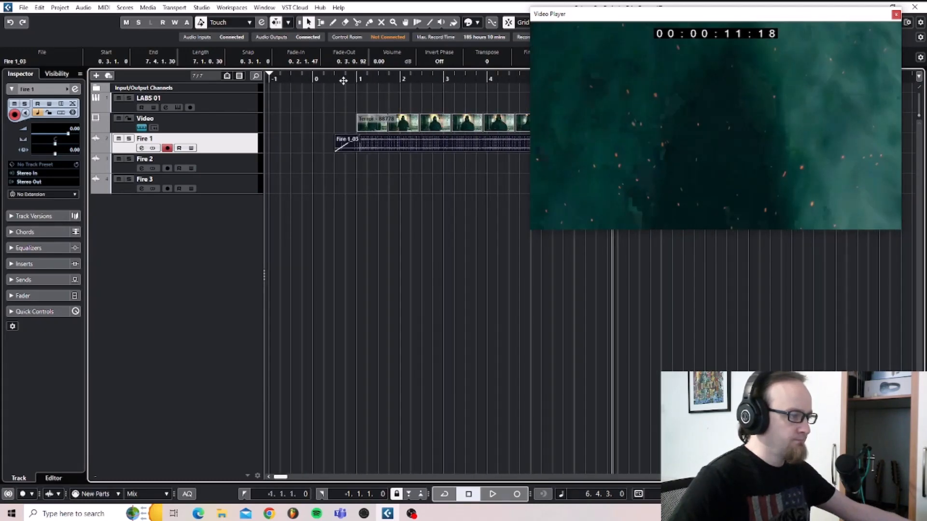
# Play back the beginning of the Fire 1 recording against the video
pyautogui.click(339, 77)
pyautogui.press('space')
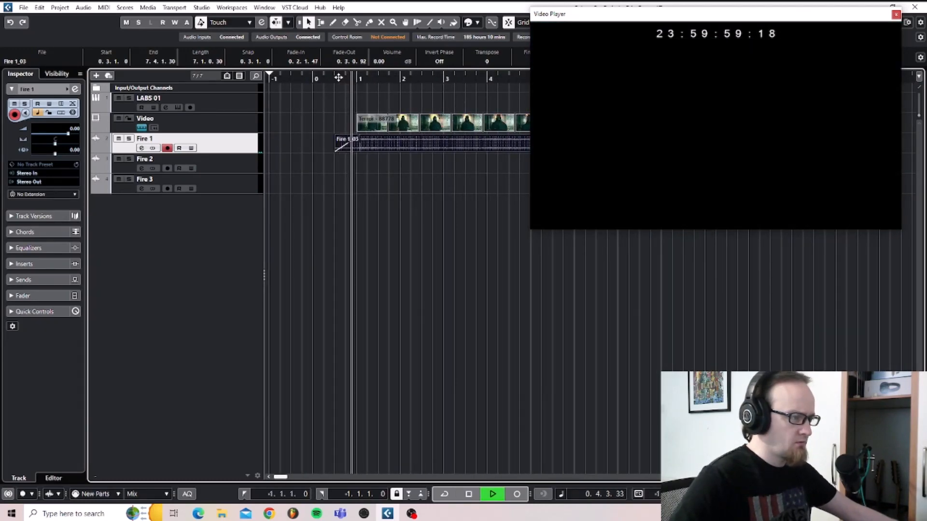
pyautogui.press('space')
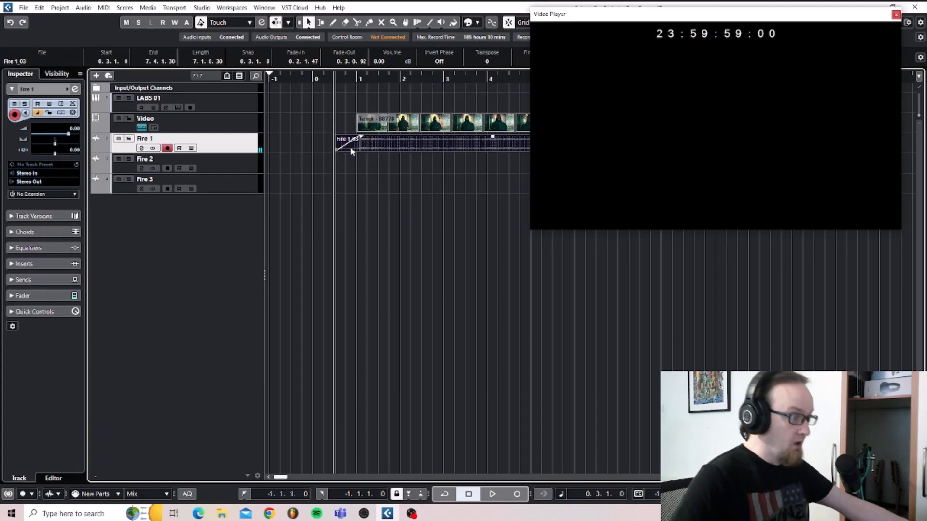
# Trim the start of the Fire 1 recording to about 0.4.4.80, just before the video begins
pyautogui.scroll(4, 339, 157)
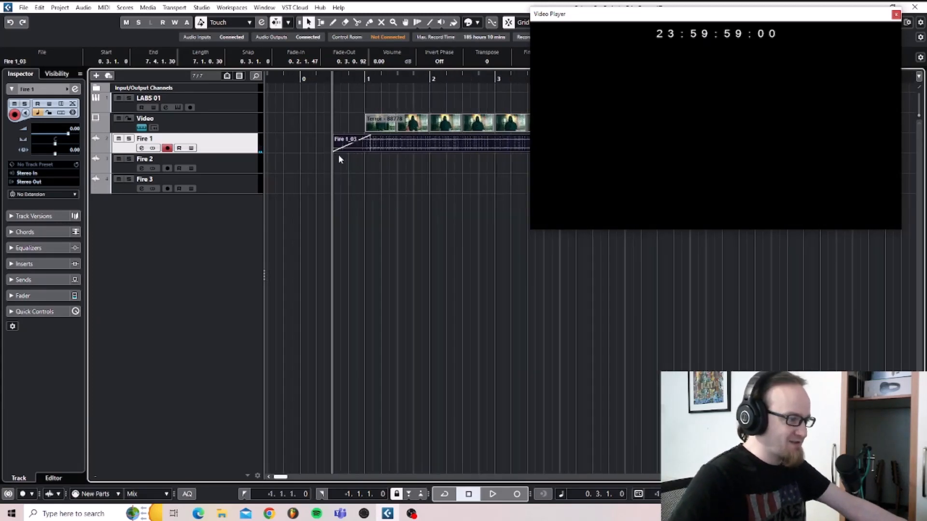
pyautogui.scroll(1, 339, 157)
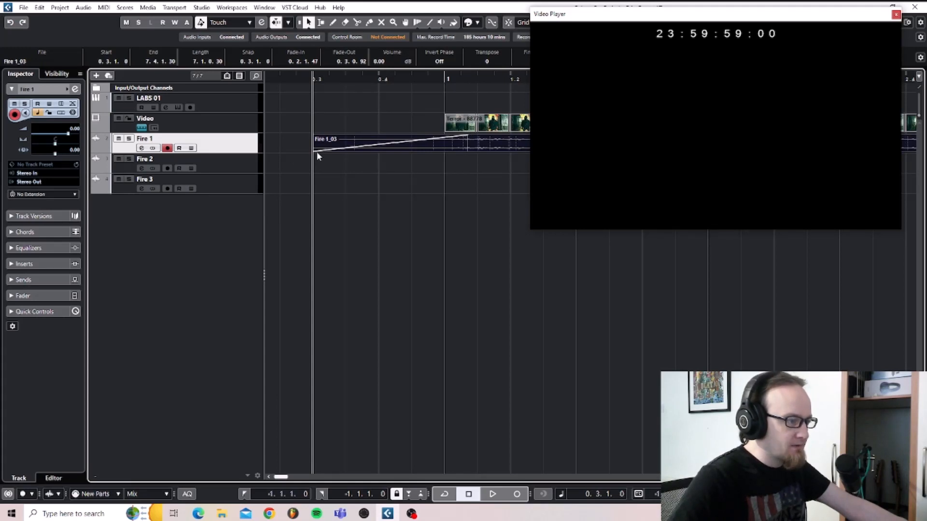
pyautogui.moveTo(313, 150); pyautogui.dragTo(395, 136)
# Shorten the Fire 1 recording's fade-in to about 0.0.0.76 and play back its beginning
pyautogui.hscroll(3, 452, 165)
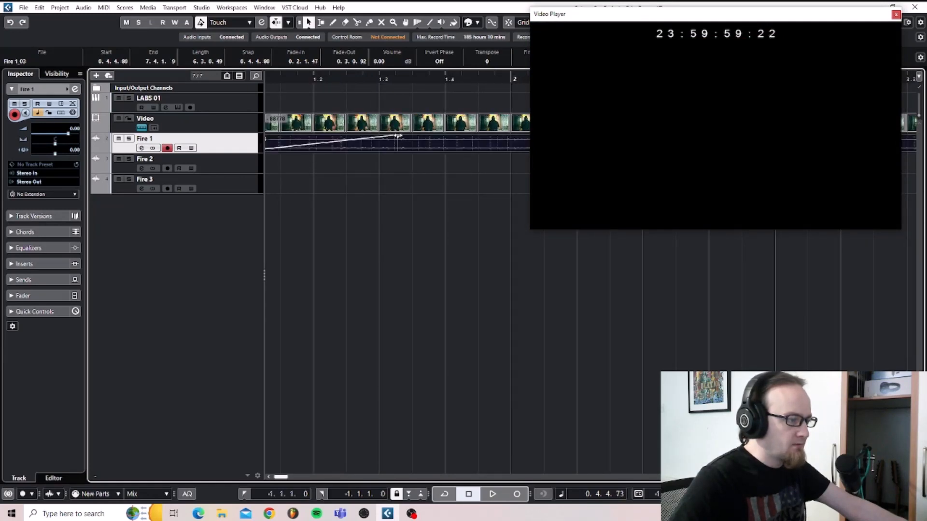
pyautogui.hscroll(-2, 394, 173)
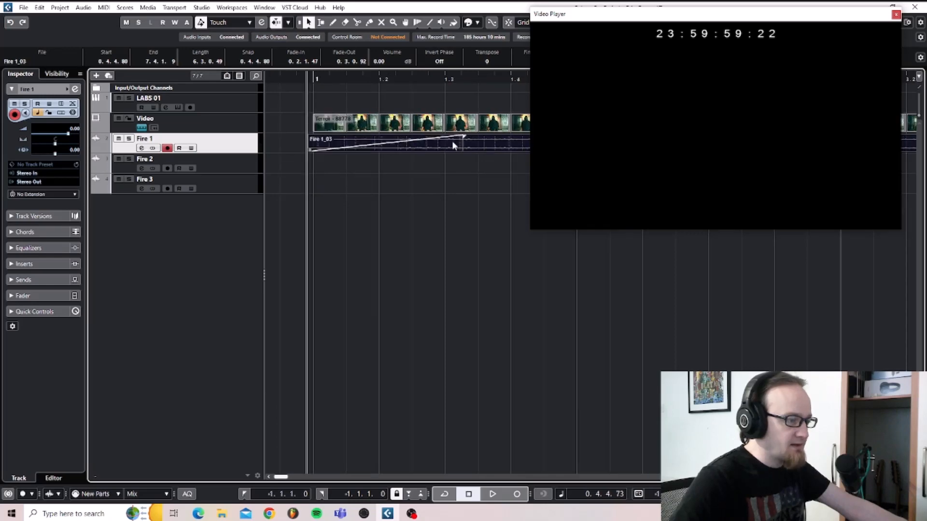
pyautogui.moveTo(463, 137); pyautogui.dragTo(319, 139)
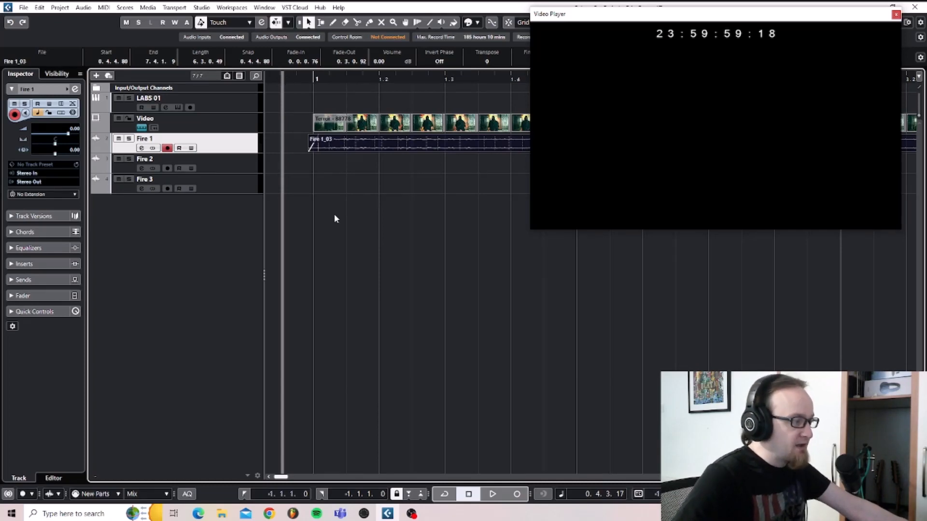
pyautogui.press('space')
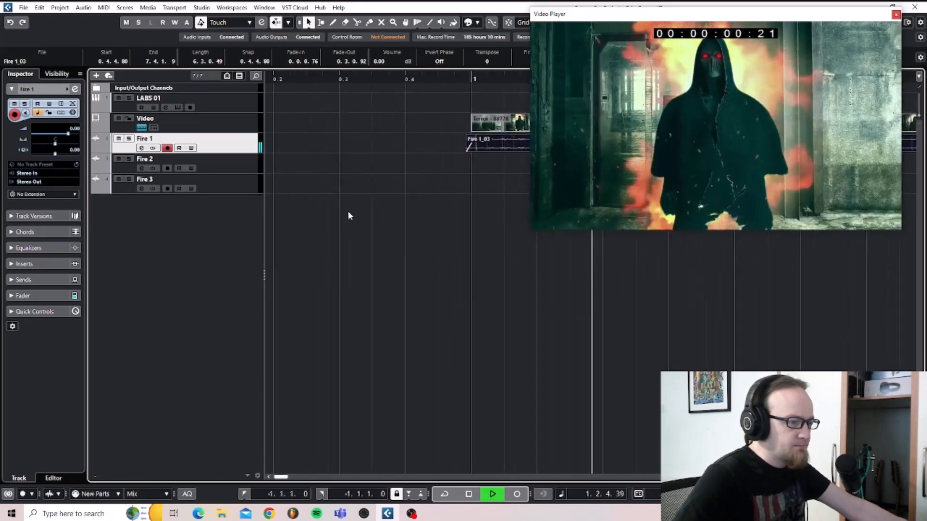
pyautogui.press('space')
# Record a take on the Fire 2 track from one bar before the video until past its end
pyautogui.click(215, 168)
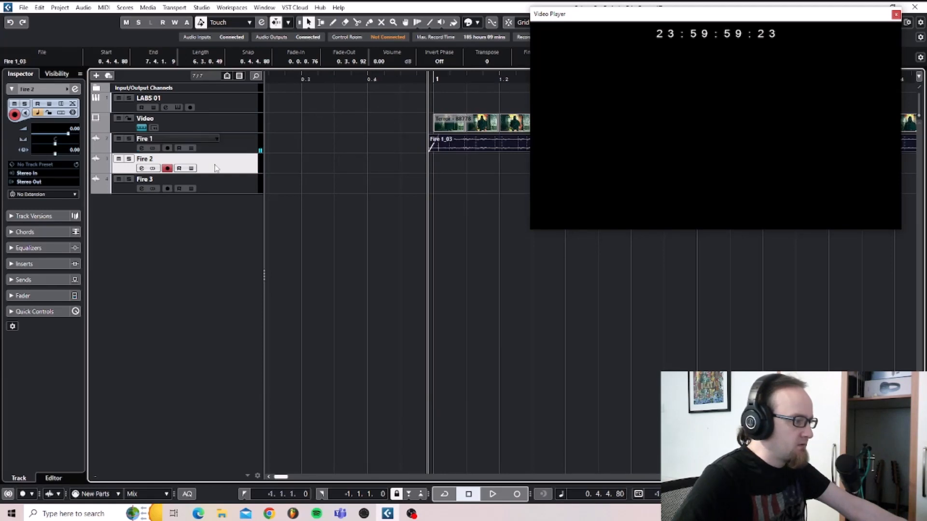
pyautogui.click(367, 79)
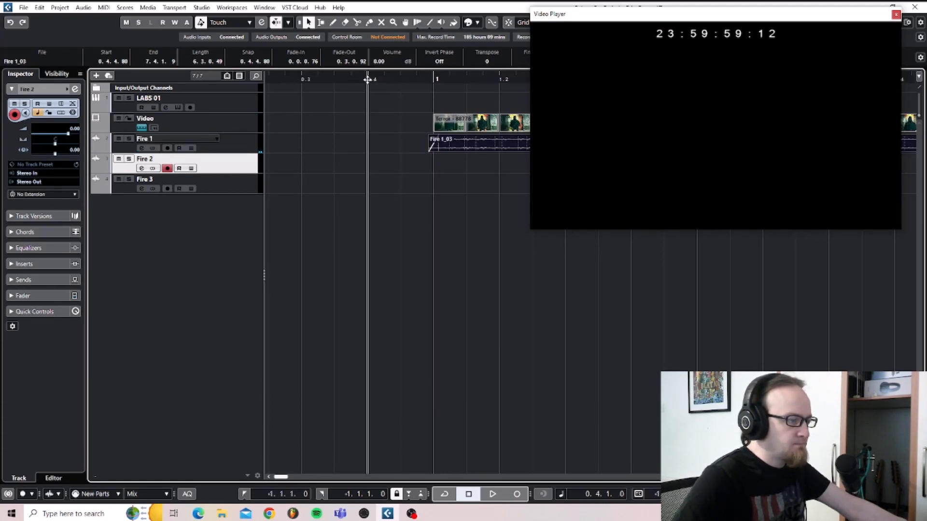
pyautogui.scroll(-2, 407, 154)
pyautogui.click(300, 78)
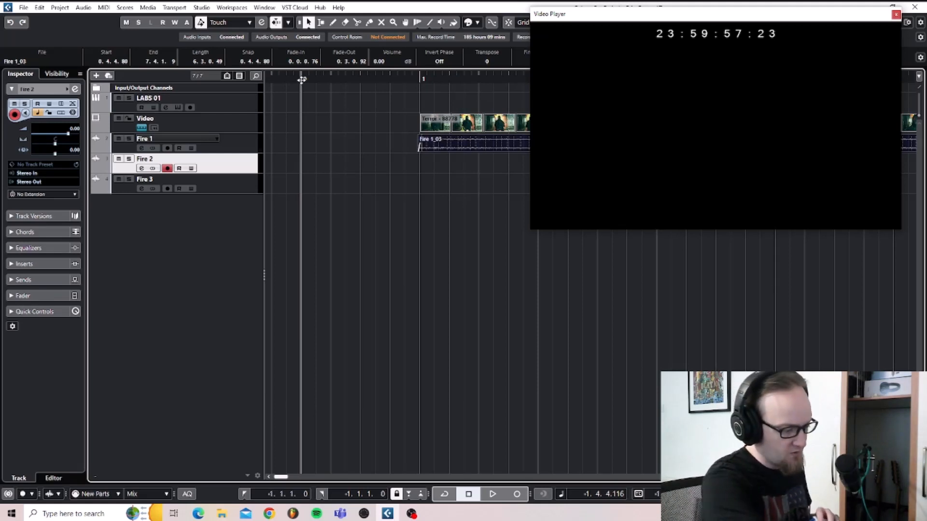
pyautogui.press('KP_Multiply')
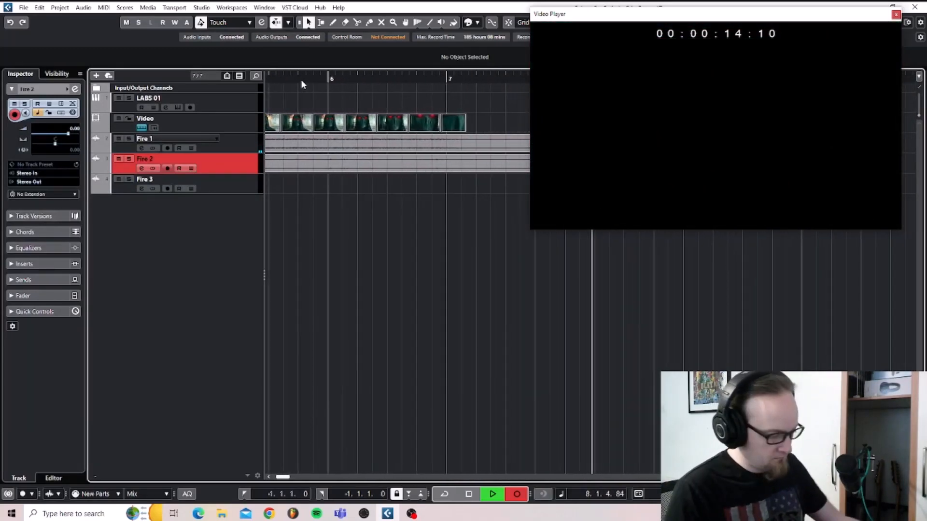
pyautogui.press('space')
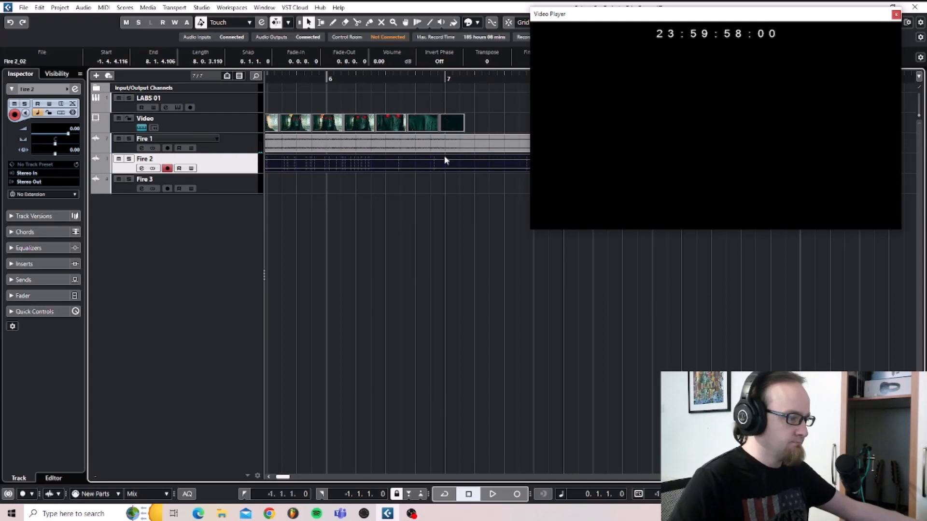
pyautogui.hscroll(-4, 429, 205)
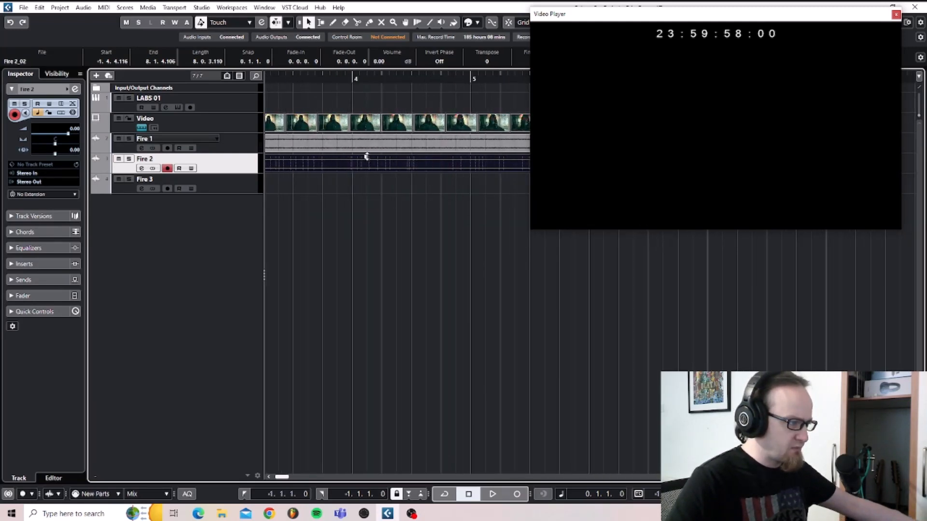
# Raise the Fire 2 recording's volume to about 11.74 dB and trim its start to about 0.4.4.74, just before the video begins
pyautogui.moveTo(366, 157); pyautogui.dragTo(370, 102)
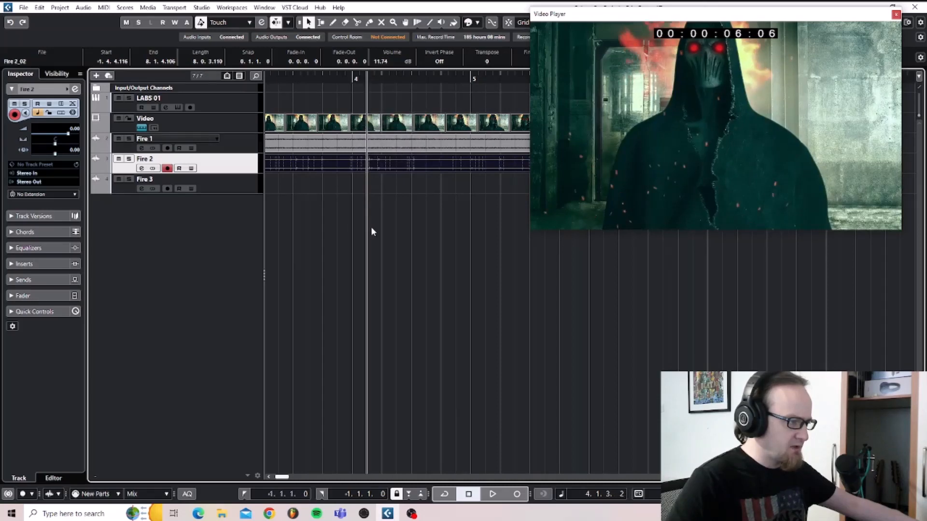
pyautogui.hscroll(-8, 368, 210)
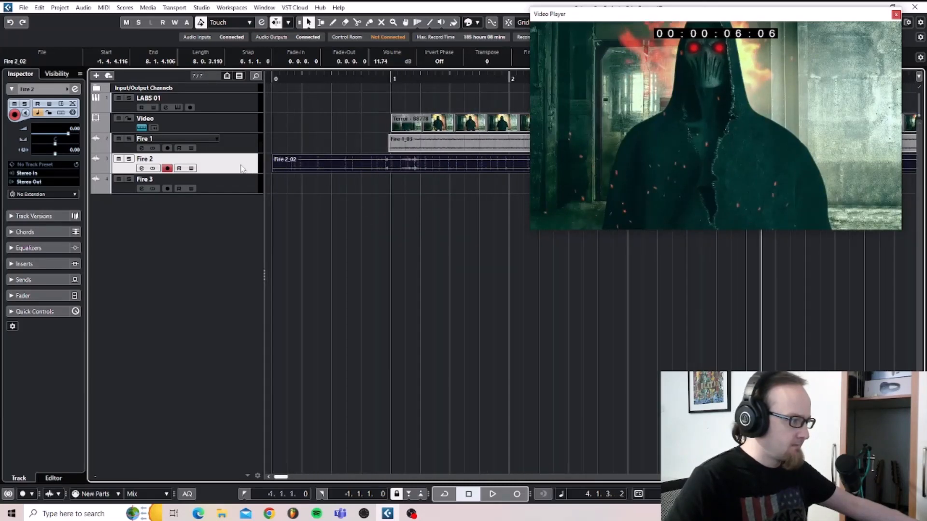
pyautogui.moveTo(246, 175); pyautogui.dragTo(389, 223)
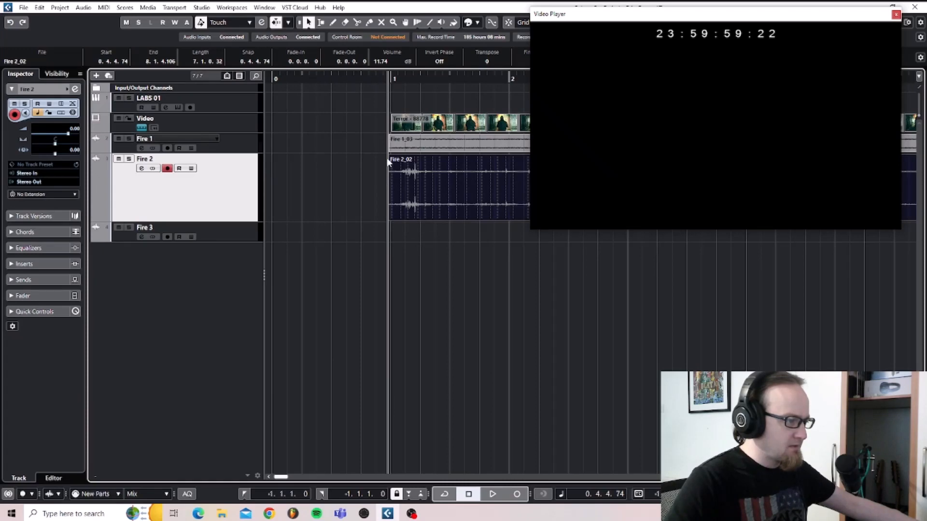
# Fade the Fire 2 recording in over about 0.0.2.112 and out over about 0.1.0.107, with its end trimmed to about 7.1.4.45
pyautogui.moveTo(390, 157); pyautogui.dragTo(411, 157)
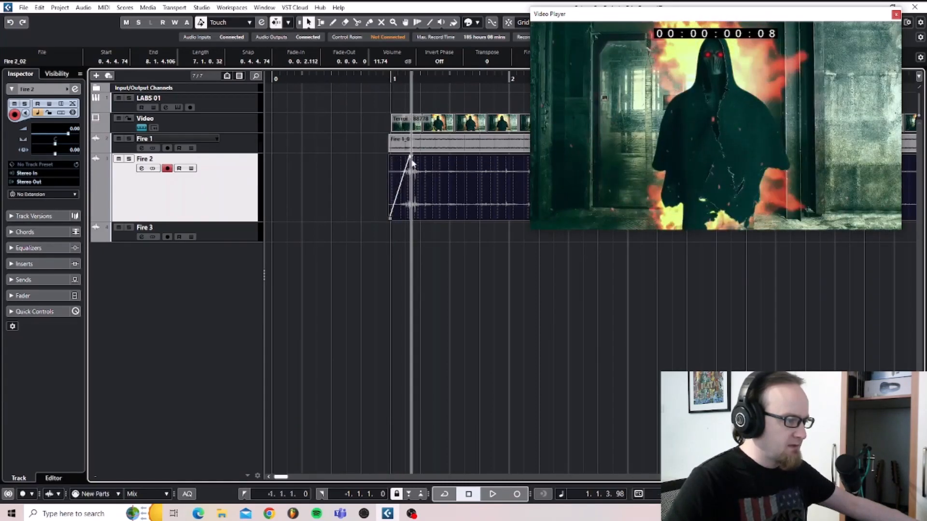
pyautogui.hscroll(10, 436, 196)
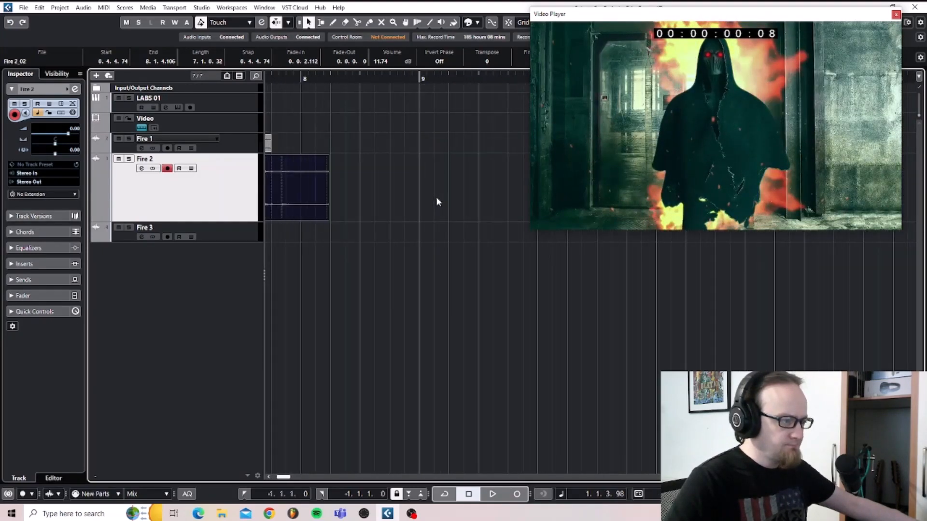
pyautogui.moveTo(459, 213); pyautogui.dragTo(337, 214)
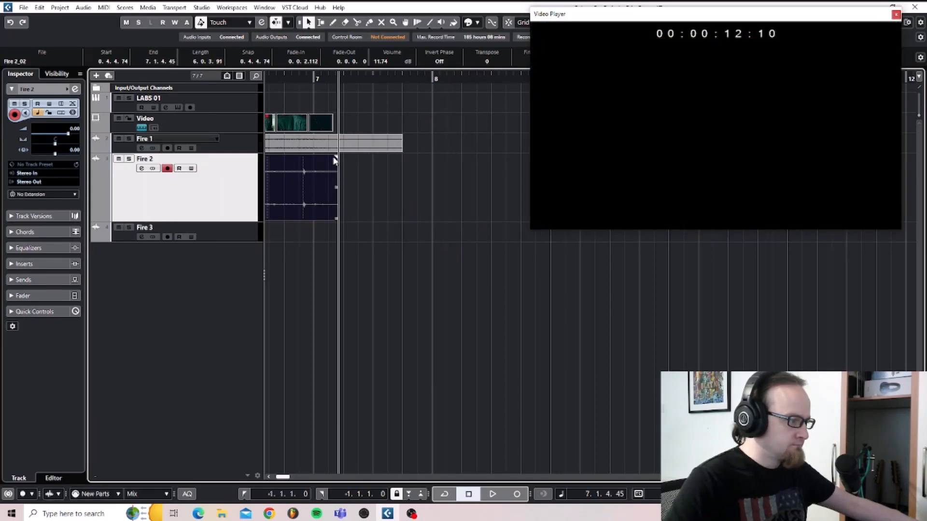
pyautogui.moveTo(334, 160); pyautogui.dragTo(300, 157)
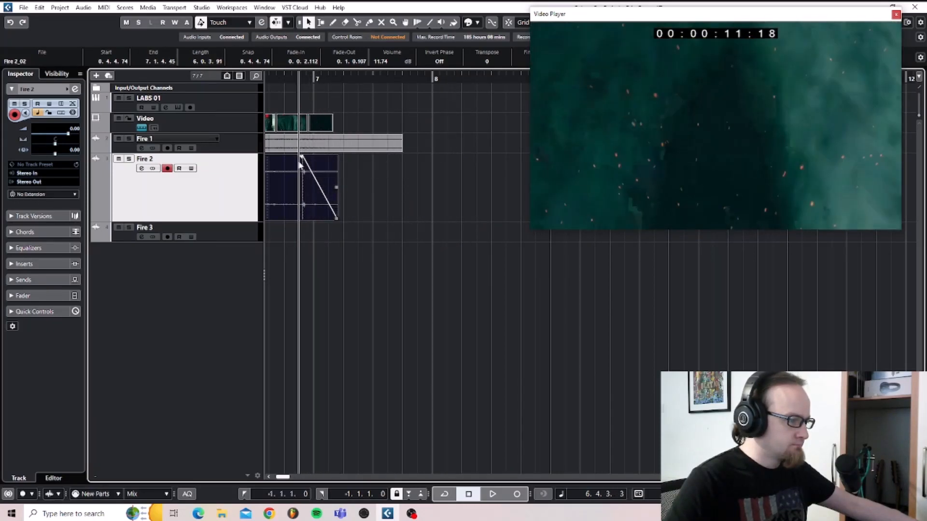
# Play back the beginning of the Fire 2 recording against the video
pyautogui.hscroll(-6, 363, 263)
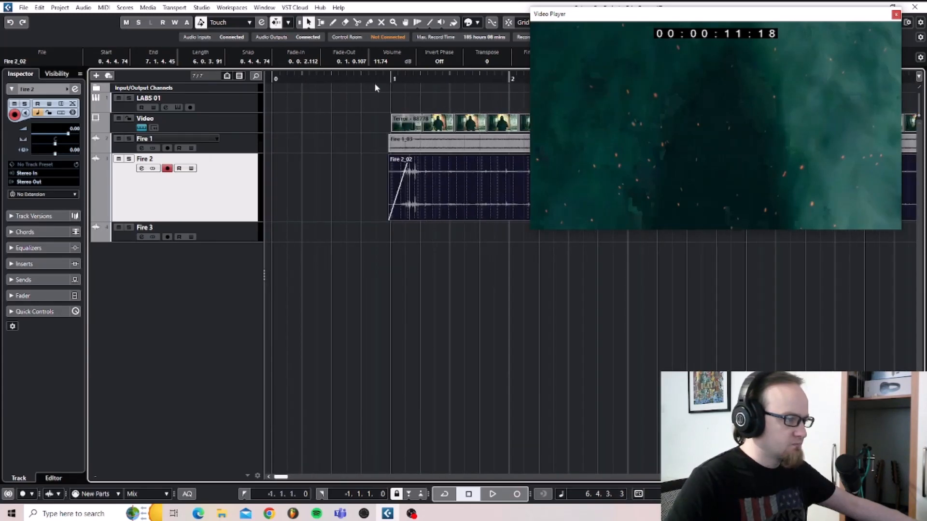
pyautogui.click(375, 82)
pyautogui.press('space')
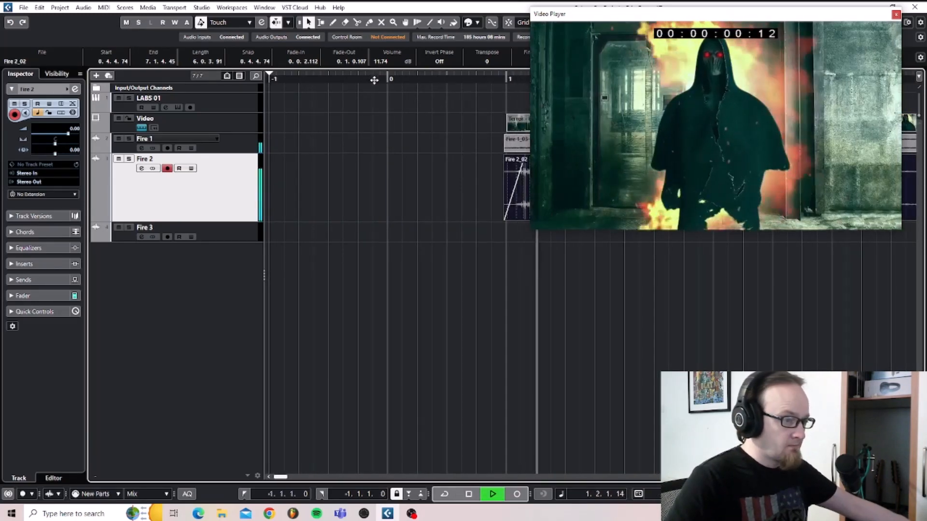
pyautogui.press('space')
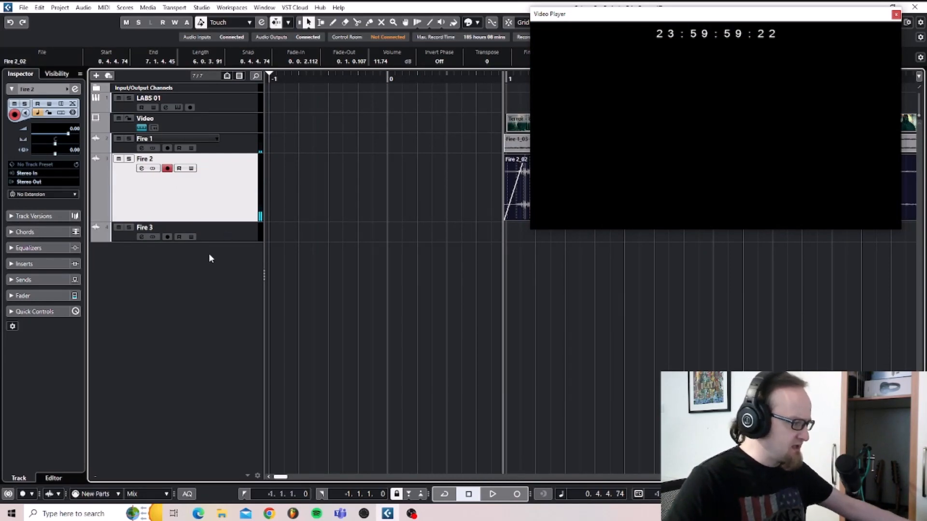
# Select the Fire 3 track for recording and increase its height
pyautogui.moveTo(236, 242); pyautogui.dragTo(236, 299)
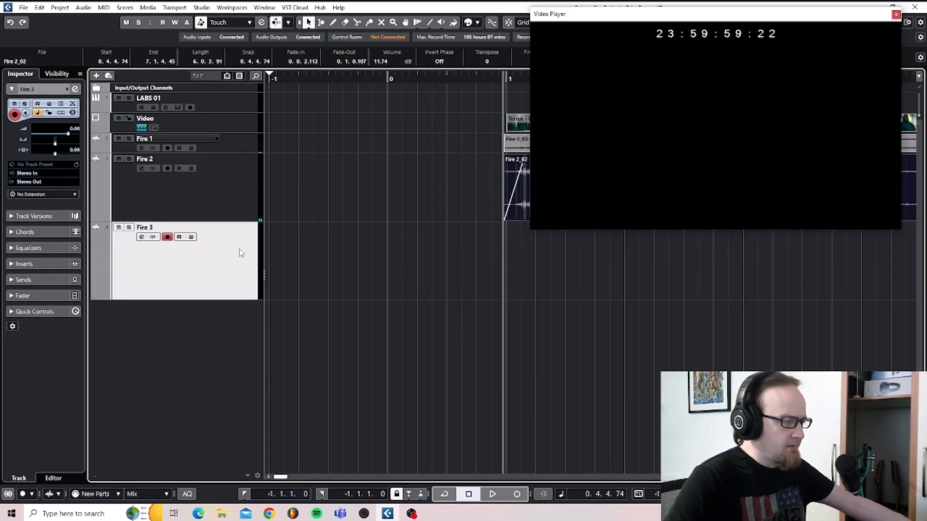
pyautogui.click(389, 77)
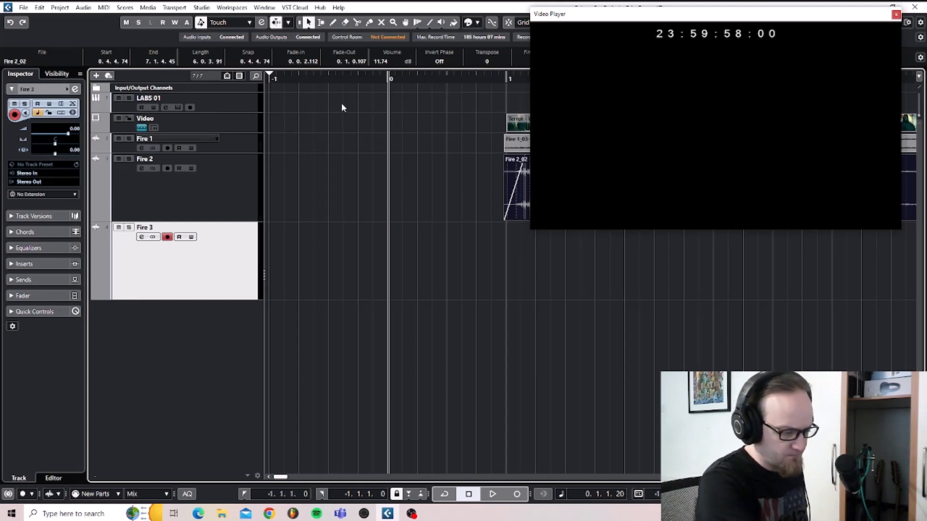
pyautogui.press('KP_Multiply')
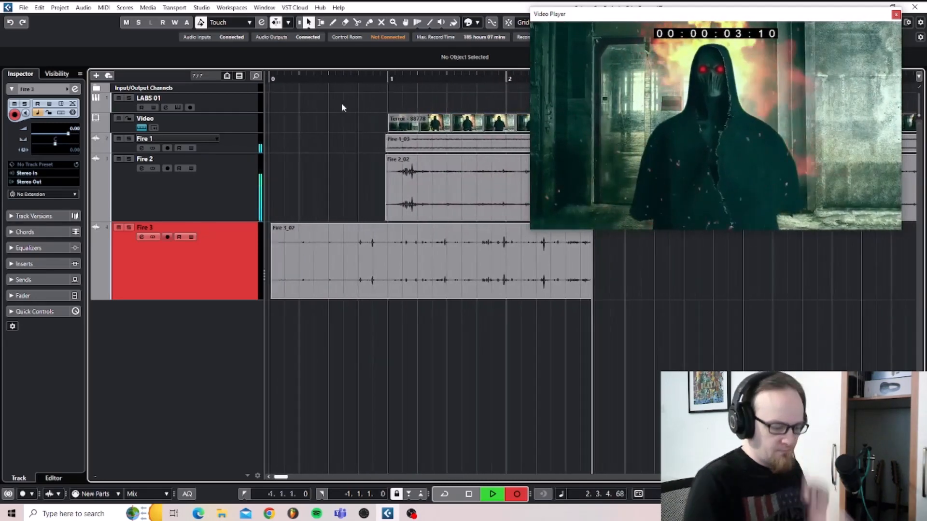
pyautogui.press('space')
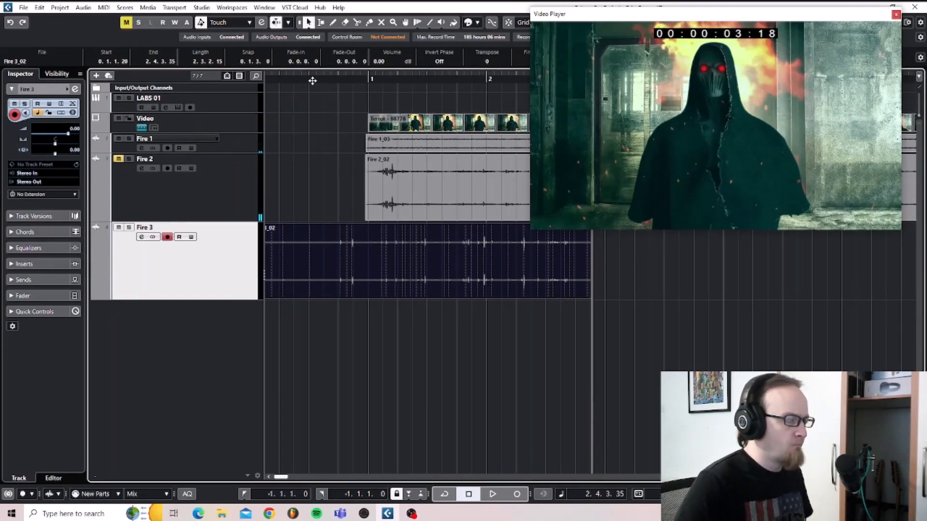
pyautogui.press('Delete')
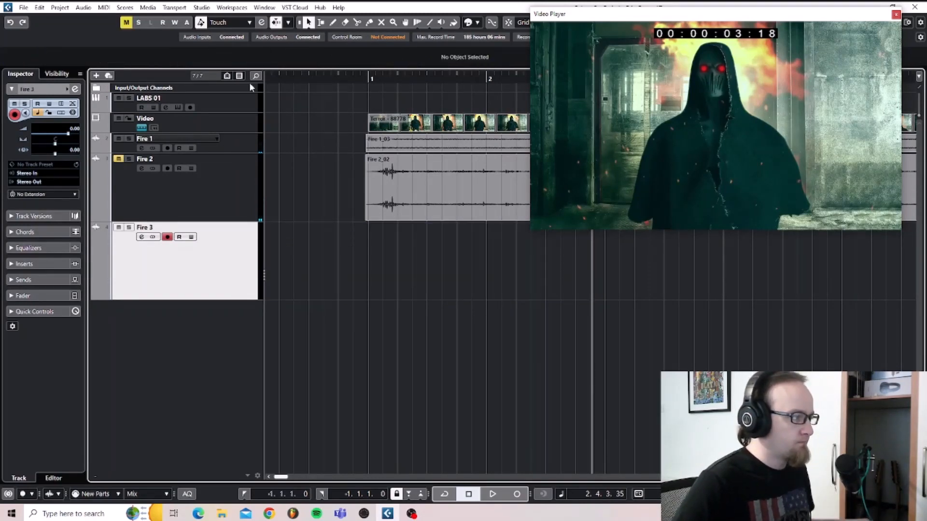
# Record a take on the Fire 3 track from one bar before the video until past its end
pyautogui.hscroll(-1, 321, 113)
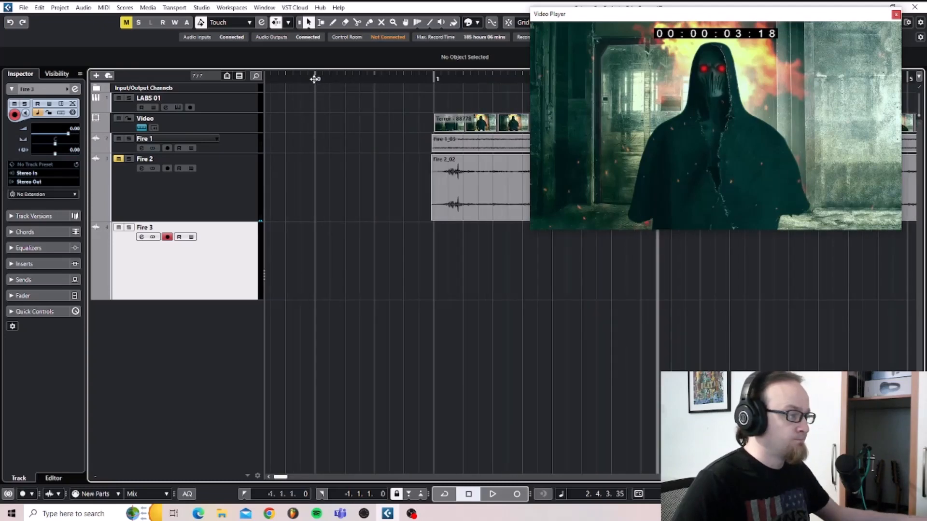
pyautogui.click(314, 78)
pyautogui.press('KP_Multiply')
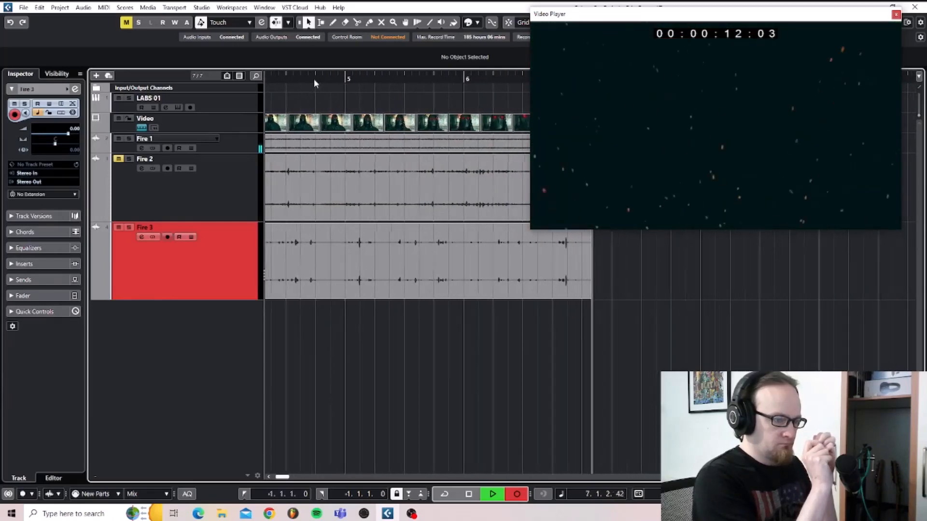
pyautogui.press('space')
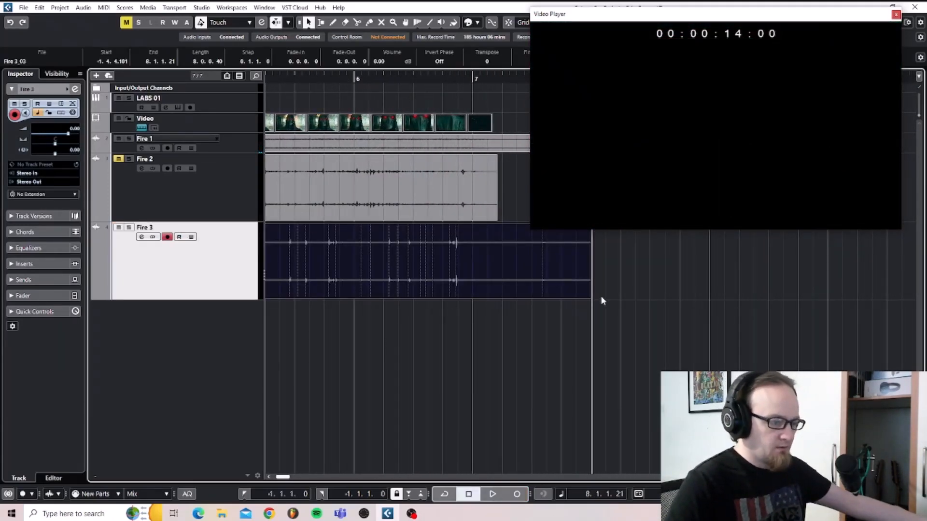
# Trim the end of the Fire 3 recording to about 7.1.2.97 and add a fade-out of about 0.1.1.104
pyautogui.moveTo(588, 297); pyautogui.dragTo(484, 297)
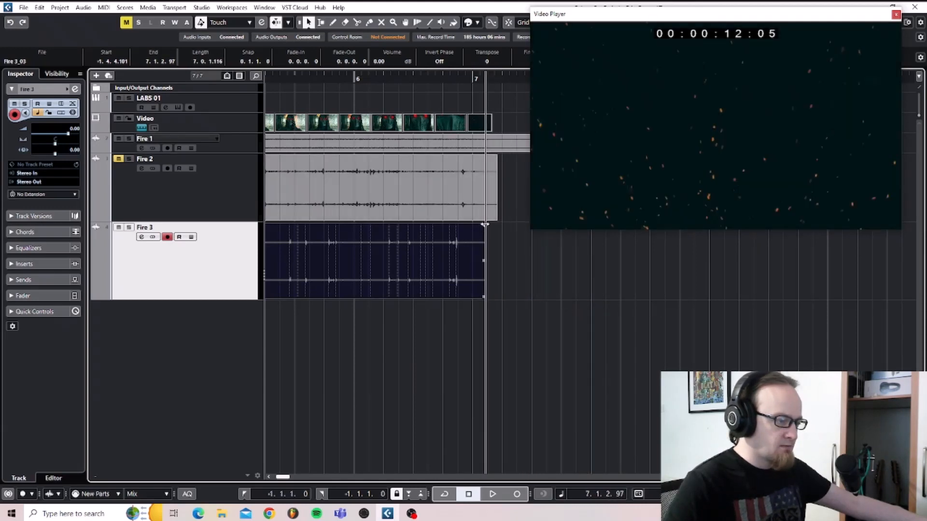
pyautogui.moveTo(484, 225); pyautogui.dragTo(441, 227)
# Trim the start of the Fire 3 recording to about 0.4.4.51 and add a fade-in of about 0.1.0.44
pyautogui.hscroll(-5, 428, 285)
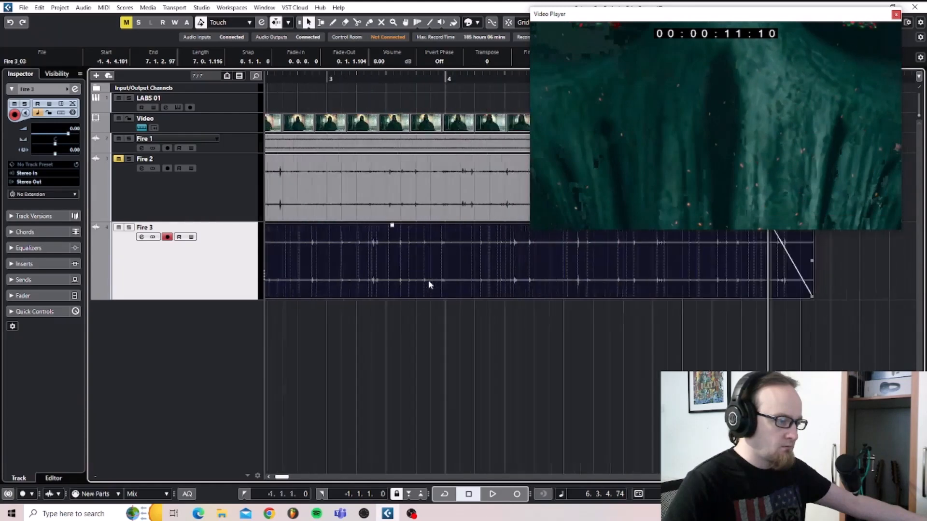
pyautogui.hscroll(-7, 427, 280)
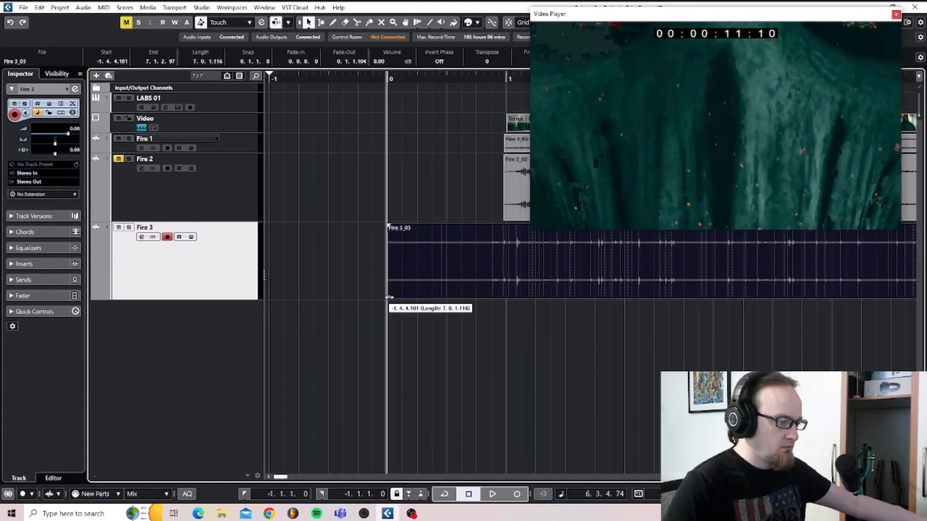
pyautogui.moveTo(390, 297); pyautogui.dragTo(503, 281)
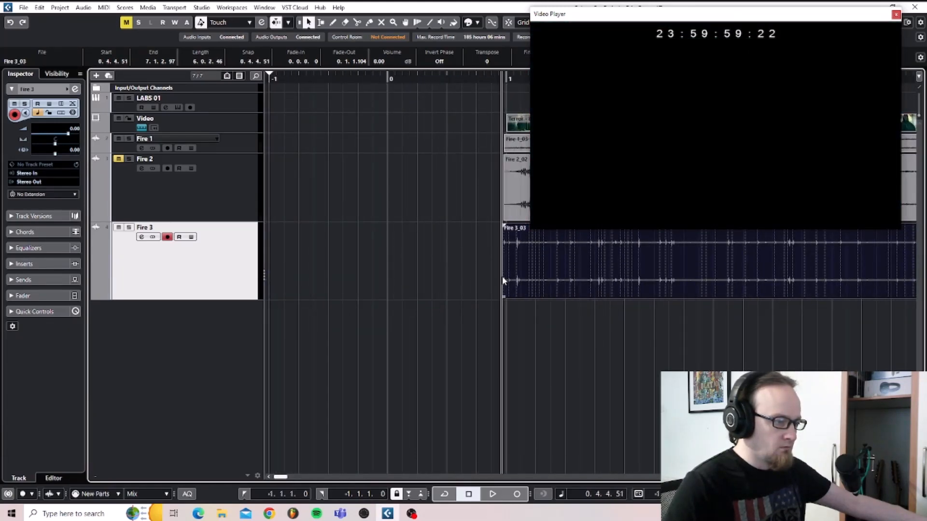
pyautogui.moveTo(502, 227); pyautogui.dragTo(531, 231)
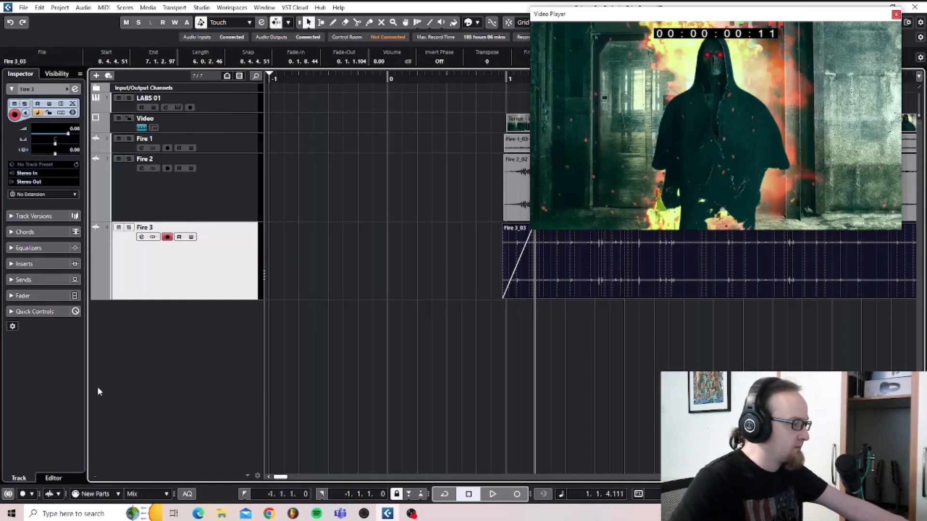
# Add one stereo group track named Fire, output to Stereo Out and created inside a folder
pyautogui.rightClick(170, 314)
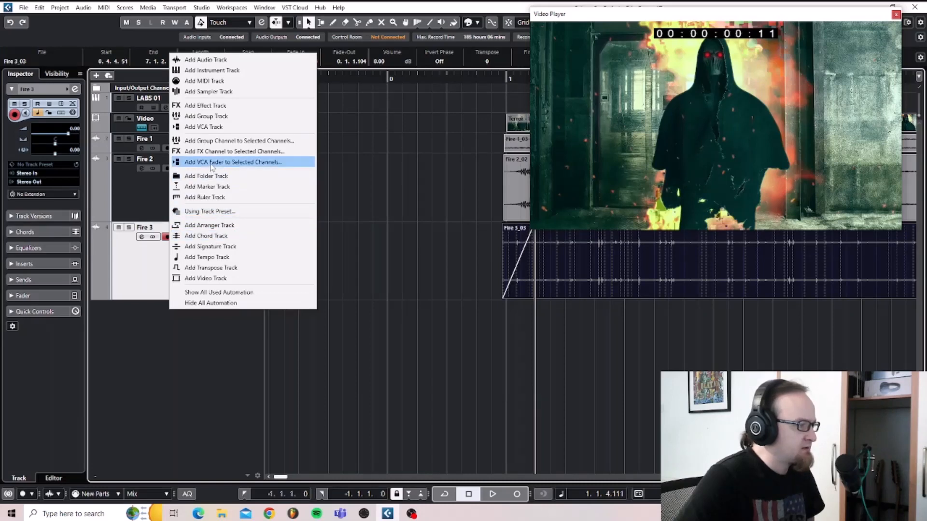
pyautogui.click(209, 117)
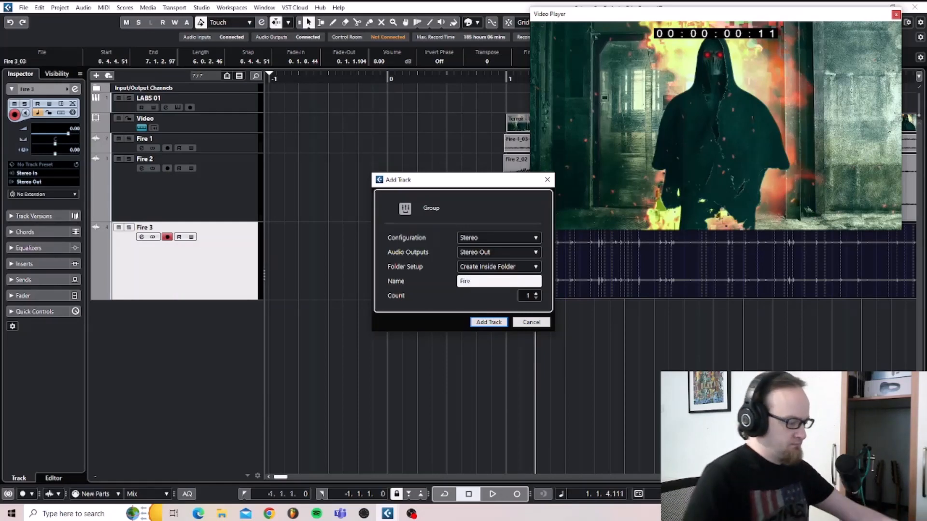
pyautogui.press('Return')
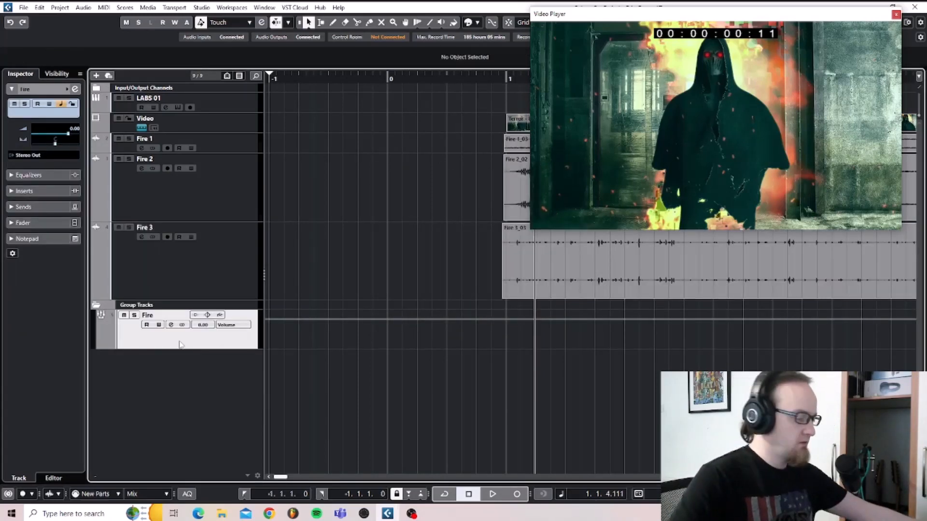
# Open the MixConsole and route the outputs of Fire 1, Fire 2 and Fire 3 to the Fire group
pyautogui.press('F3')
pyautogui.doubleClick(264, 308)
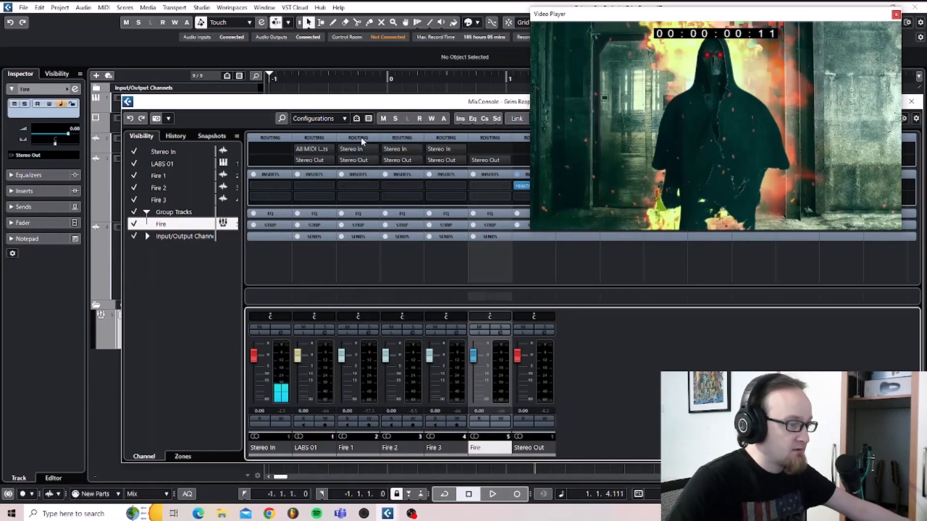
pyautogui.click(374, 160)
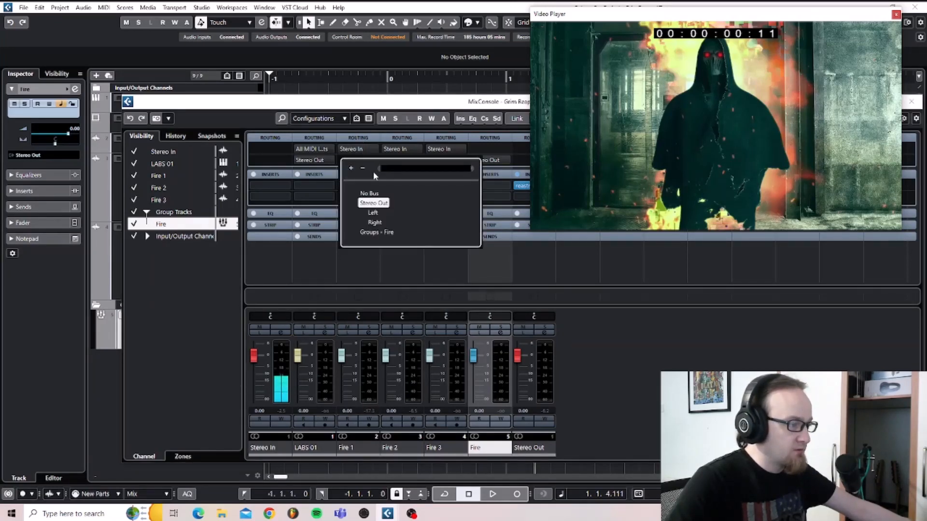
pyautogui.click(378, 233)
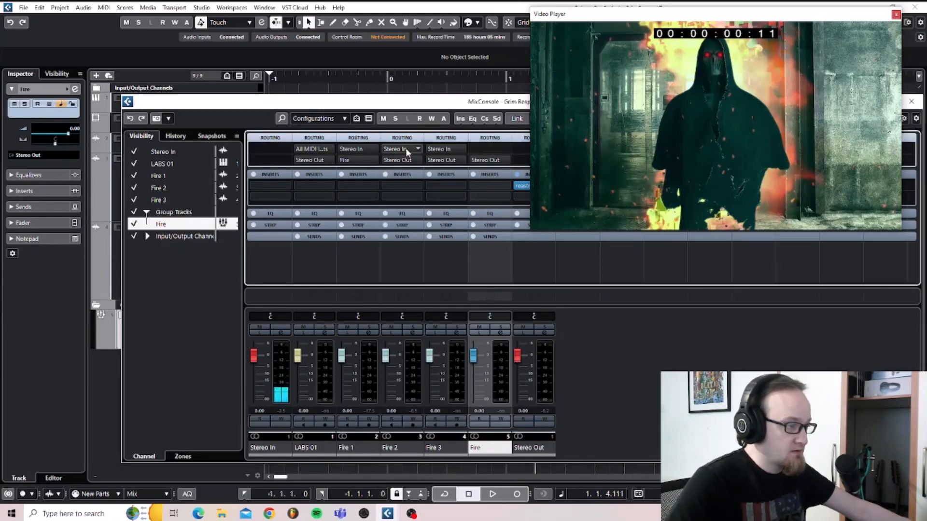
pyautogui.click(416, 160)
pyautogui.click(411, 234)
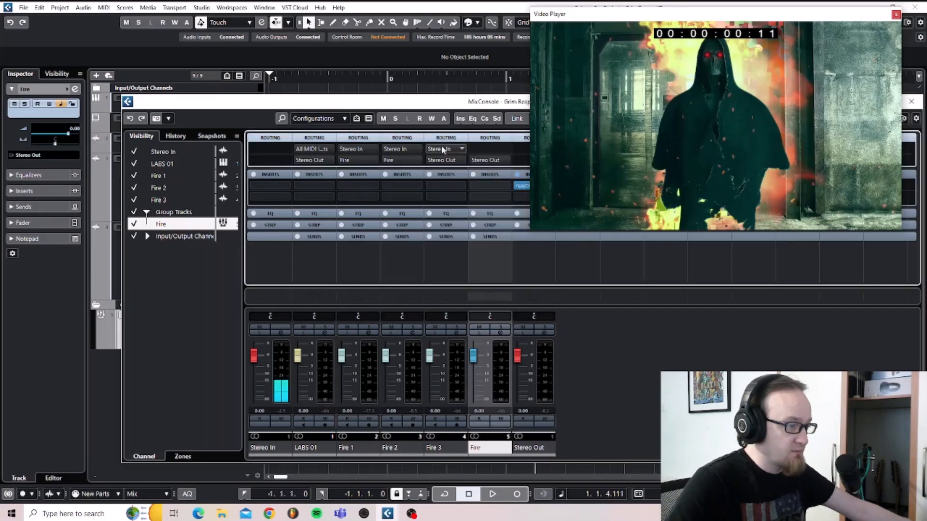
pyautogui.click(459, 160)
pyautogui.click(461, 232)
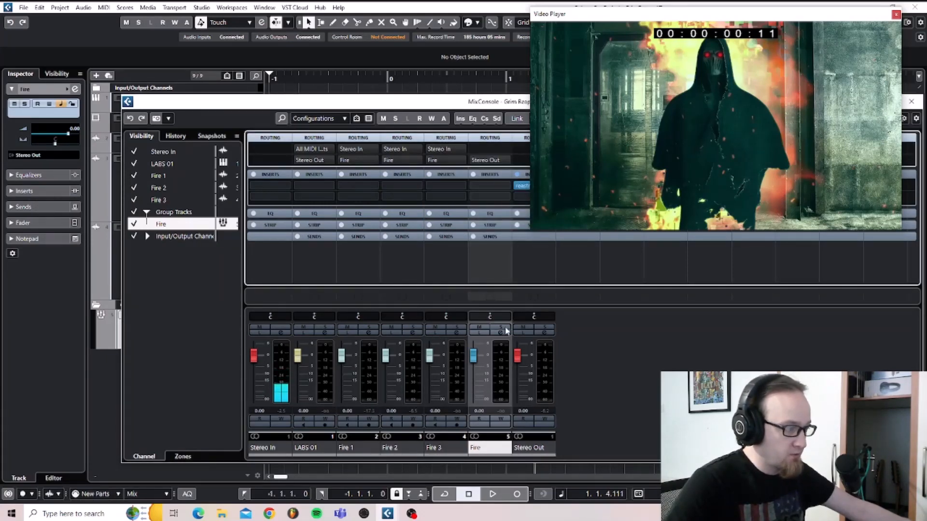
# Lower the Fire group's level to about -1.25 dB while playing back the mix
pyautogui.press('space')
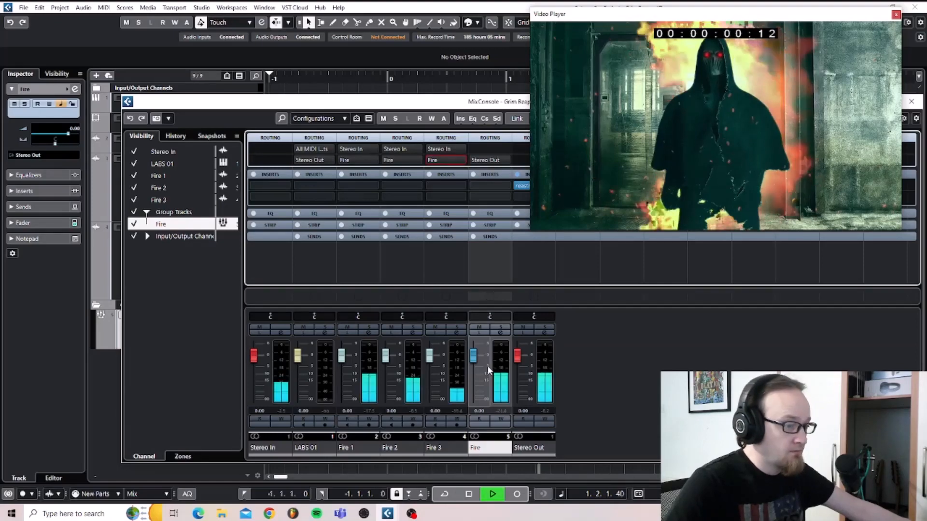
pyautogui.moveTo(487, 366)
pyautogui.mouseDown()
pyautogui.moveTo(474, 395)
pyautogui.moveTo(477, 360)
pyautogui.mouseUp()
pyautogui.press('space')
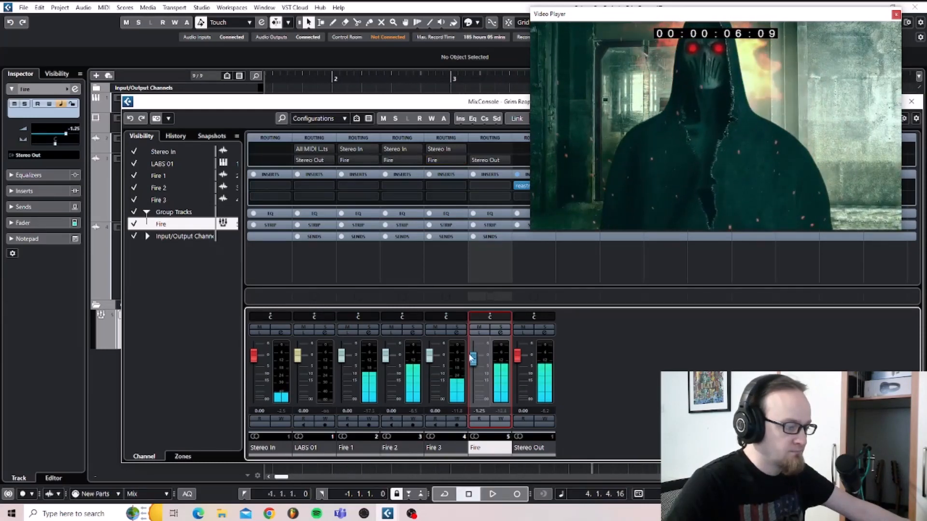
# Lower Fire 1 to about -4.05 dB, Fire 2 to -11.1 dB and Fire 3 to -5.55 dB, and play back the balance
pyautogui.moveTo(341, 356); pyautogui.dragTo(343, 371)
pyautogui.moveTo(386, 356); pyautogui.dragTo(386, 379)
pyautogui.moveTo(430, 357); pyautogui.dragTo(431, 365)
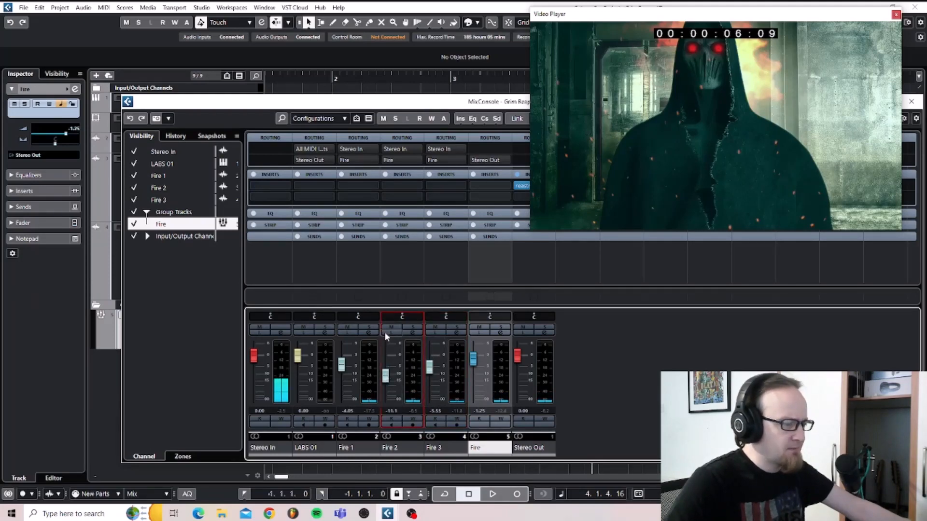
pyautogui.press('space')
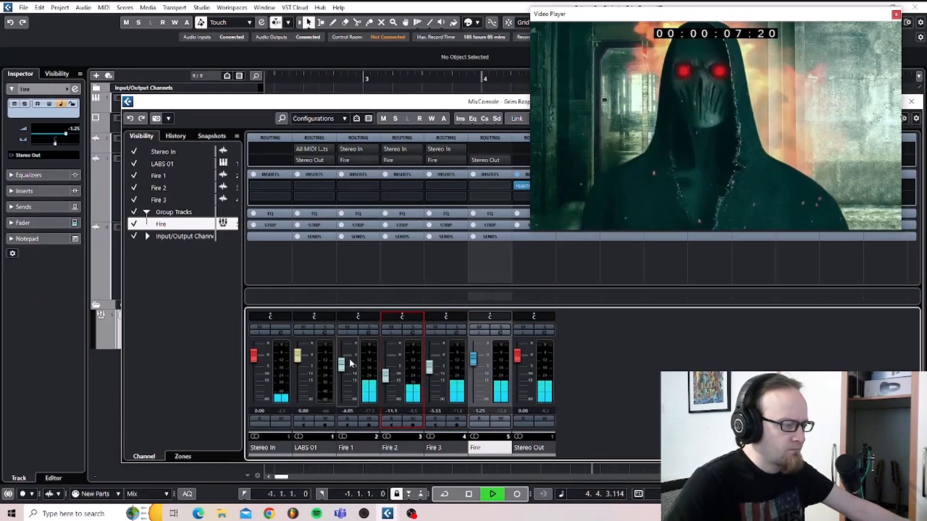
# Raise Fire 1 to about 1.70 dB, lower the Fire group to about -5.55 dB, stop playback and close the MixConsole
pyautogui.moveTo(351, 363); pyautogui.dragTo(351, 351)
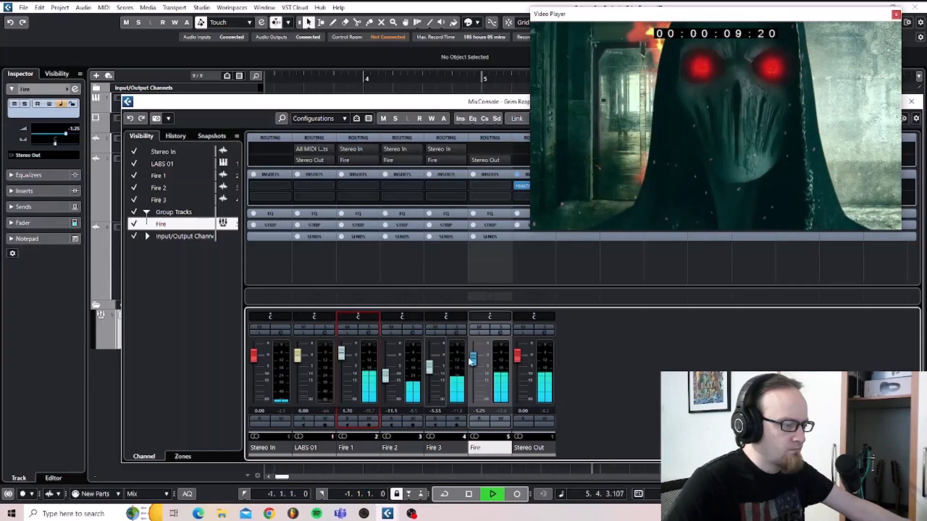
pyautogui.moveTo(472, 361); pyautogui.dragTo(474, 368)
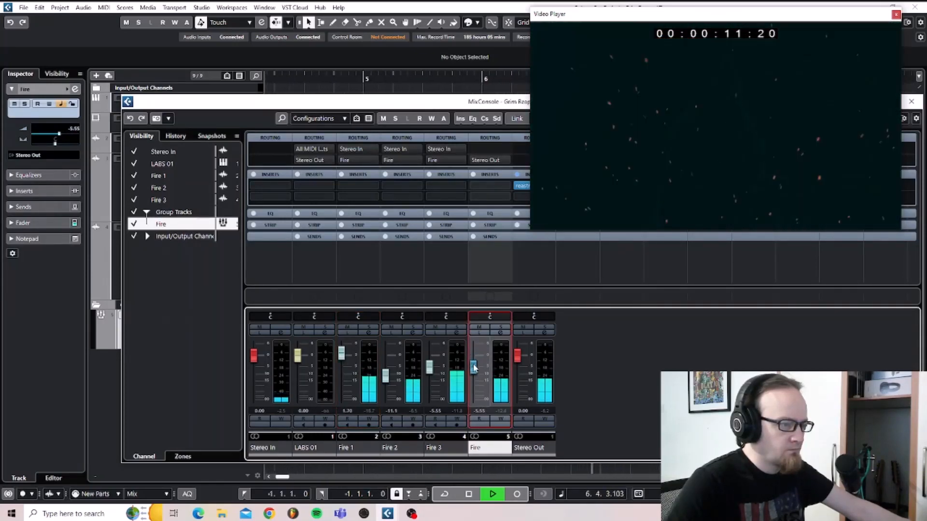
pyautogui.press('space')
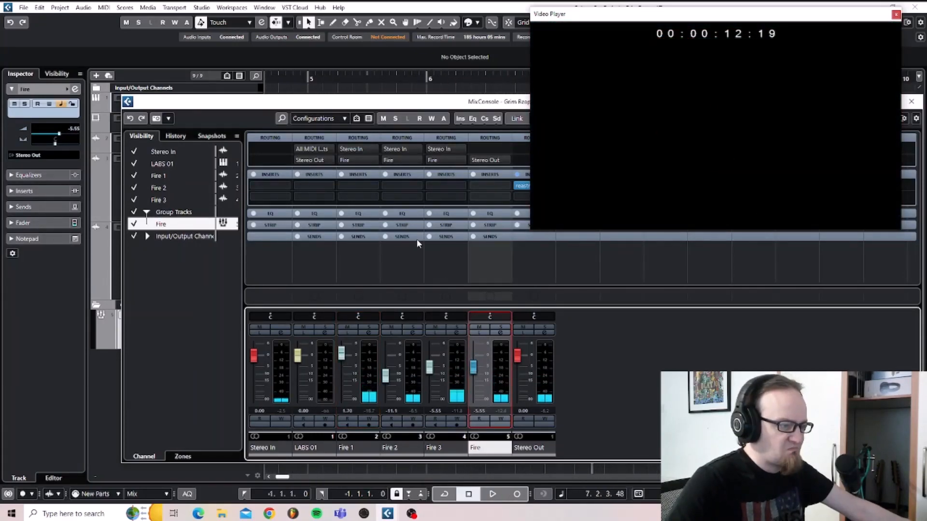
pyautogui.moveTo(226, 103); pyautogui.dragTo(95, 262)
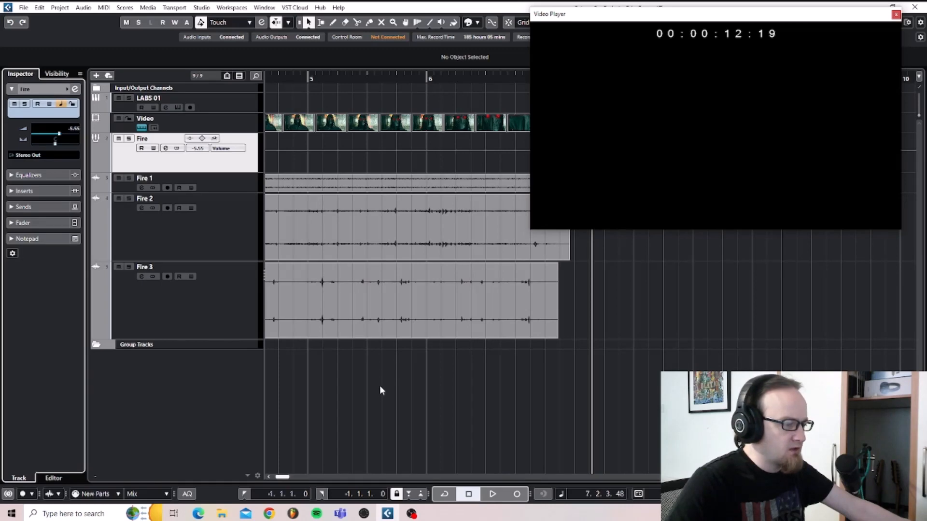
# Look over the video clip and the three fire recordings along the timeline from beginning to end
pyautogui.hscroll(-10, 381, 379)
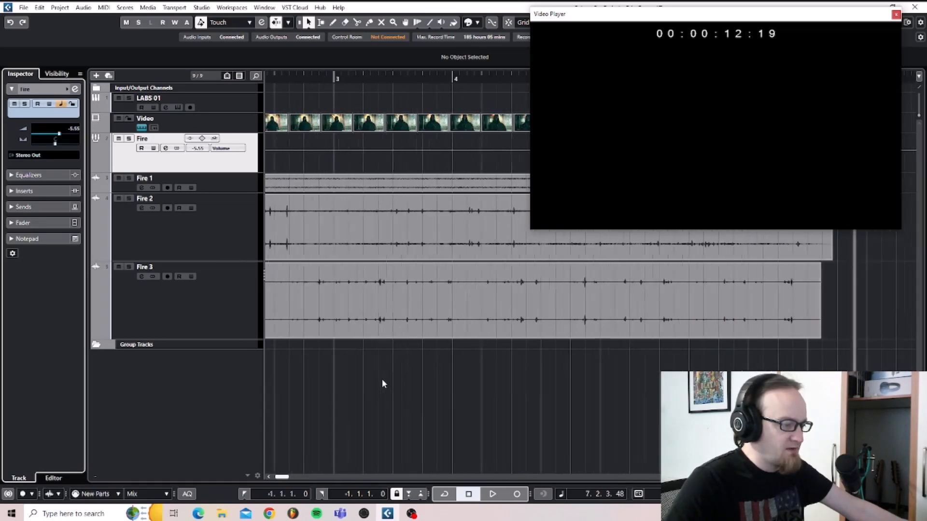
pyautogui.hscroll(3, 382, 380)
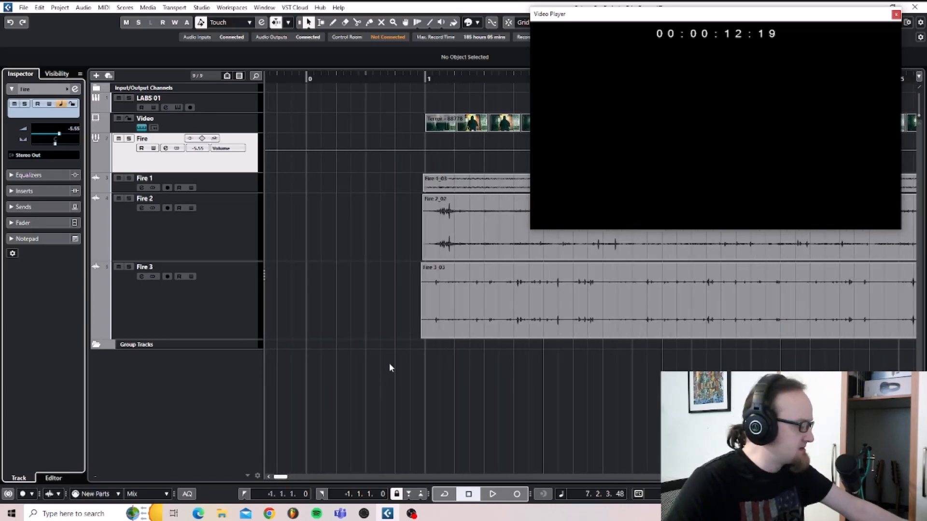
pyautogui.scroll(-4, 394, 359)
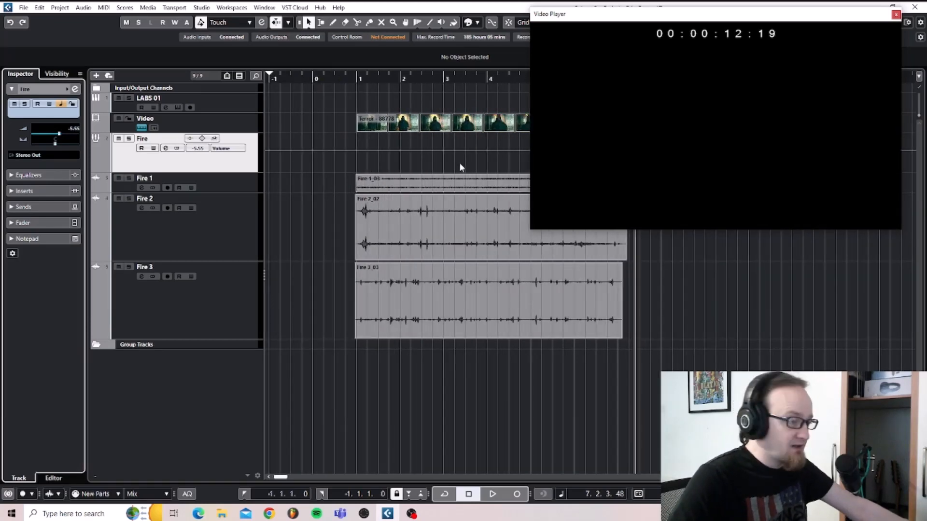
pyautogui.hscroll(6, 459, 163)
pyautogui.hscroll(-3, 459, 164)
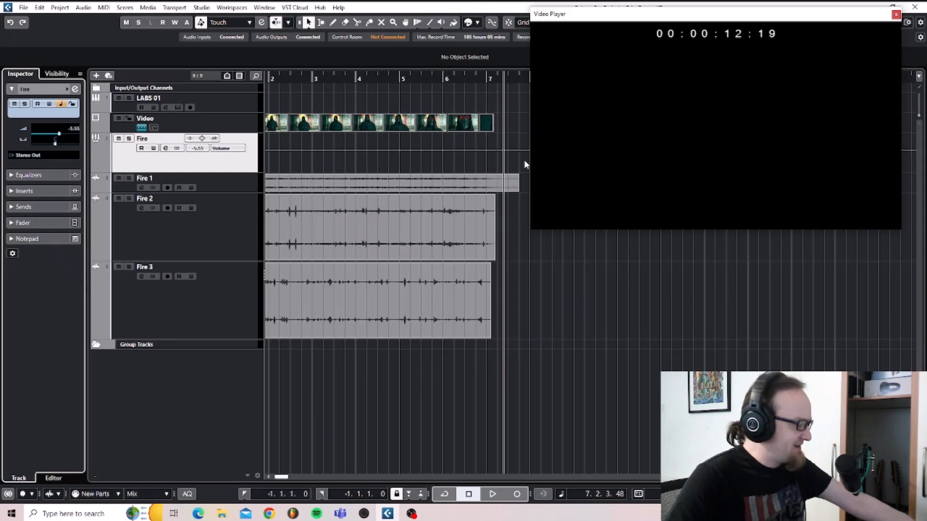
pyautogui.hscroll(-3, 535, 288)
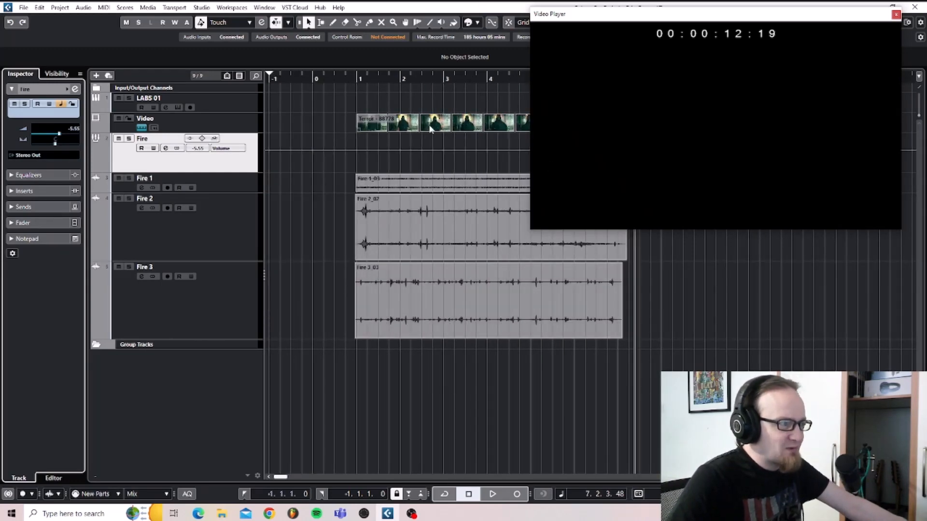
pyautogui.hscroll(5, 431, 126)
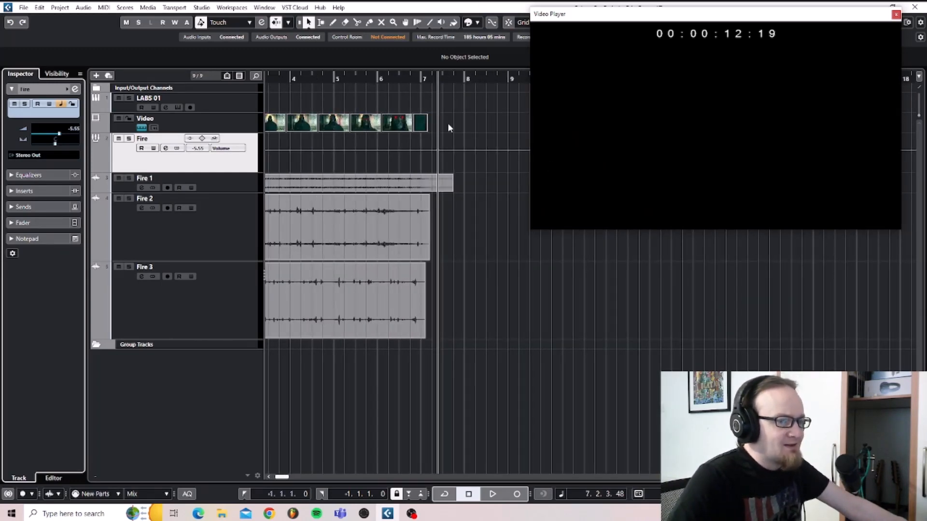
pyautogui.hscroll(-3, 448, 123)
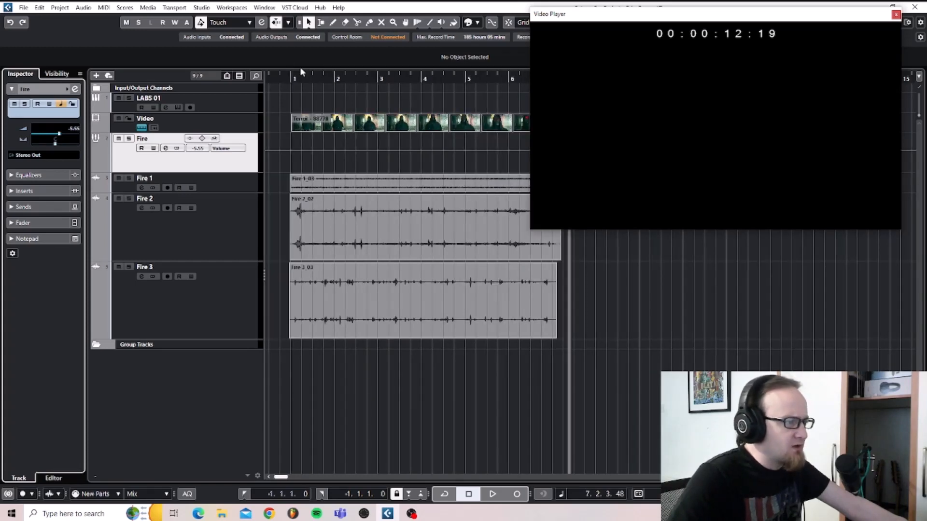
# Mute the Fire group and play the video from its start, shifting the video player slightly aside
pyautogui.click(289, 80)
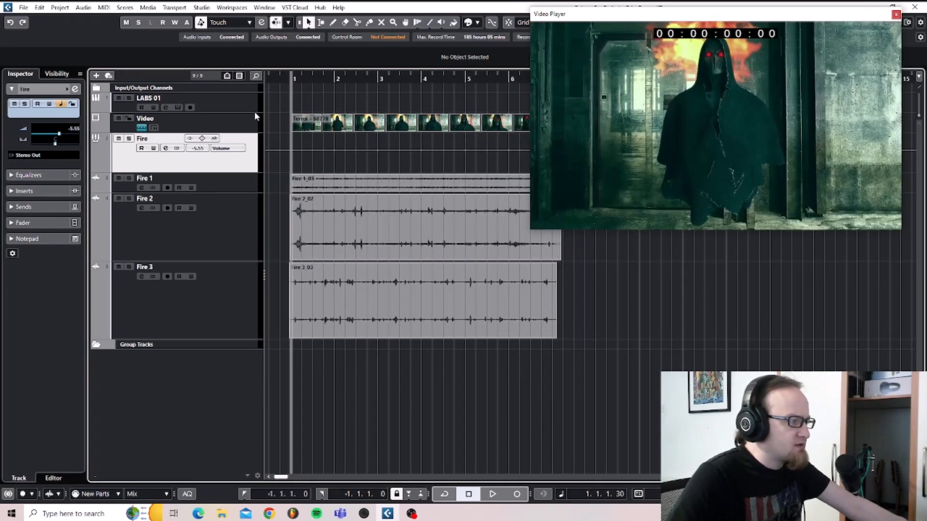
pyautogui.click(117, 138)
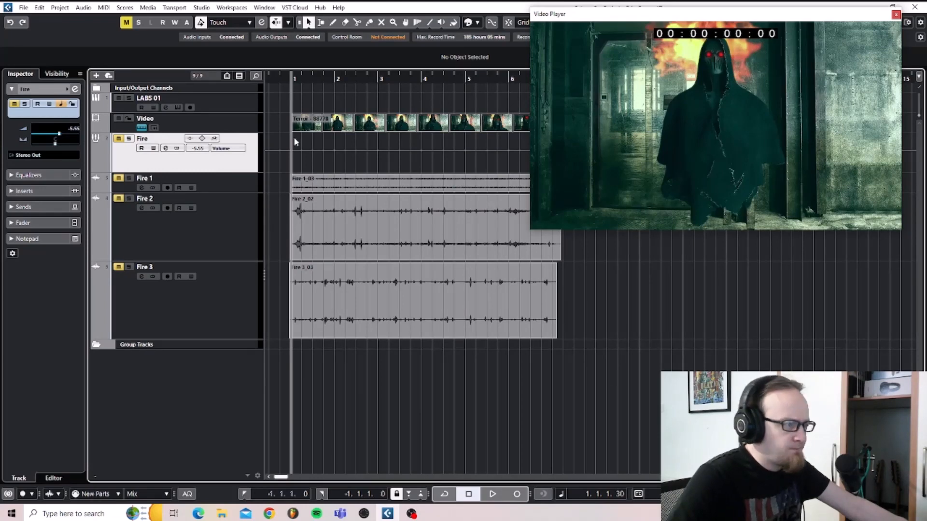
pyautogui.press('space')
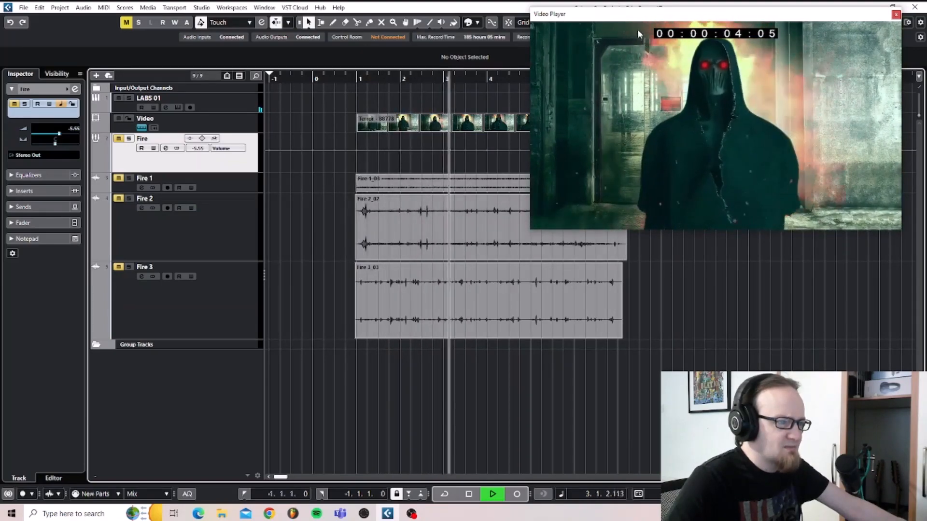
pyautogui.moveTo(663, 16)
pyautogui.mouseDown()
pyautogui.moveTo(688, 60)
pyautogui.moveTo(681, 20)
pyautogui.mouseUp()
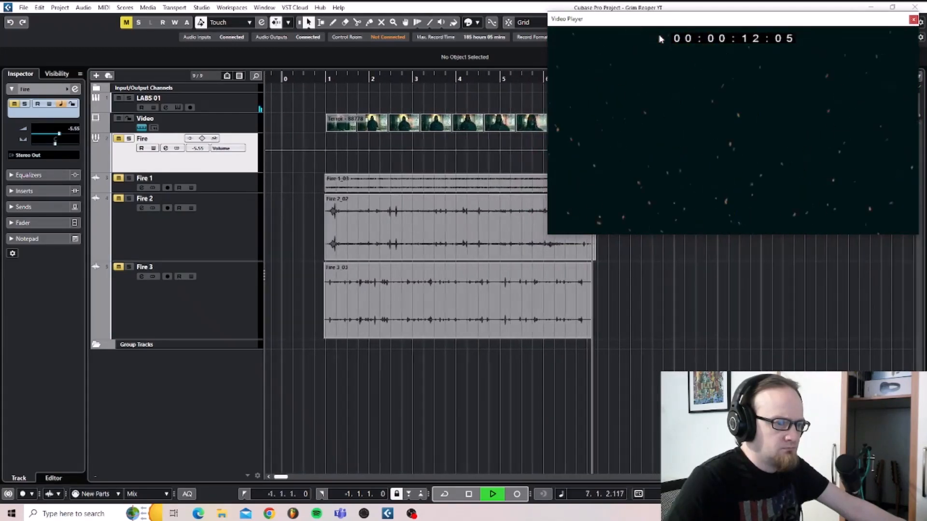
pyautogui.press('space')
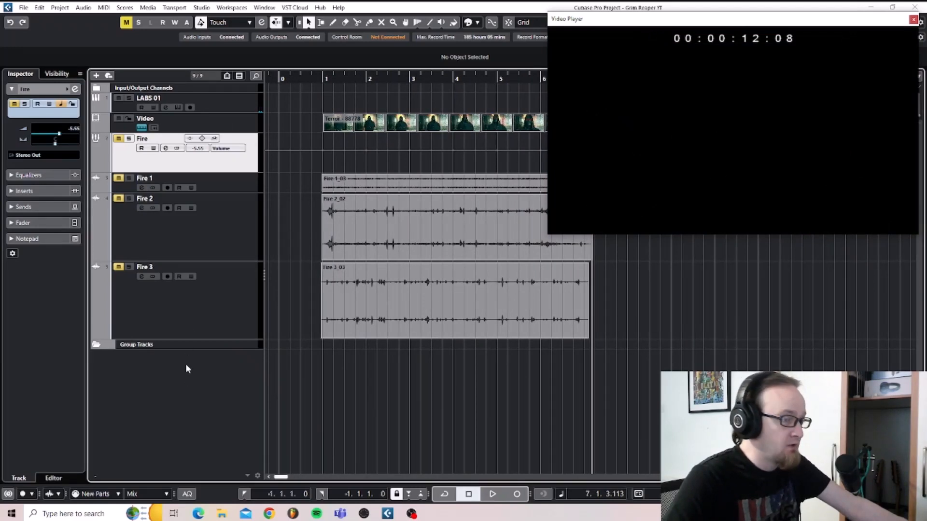
# Replay the opening of the video briefly, and set the playback position at bar 0
pyautogui.click(322, 79)
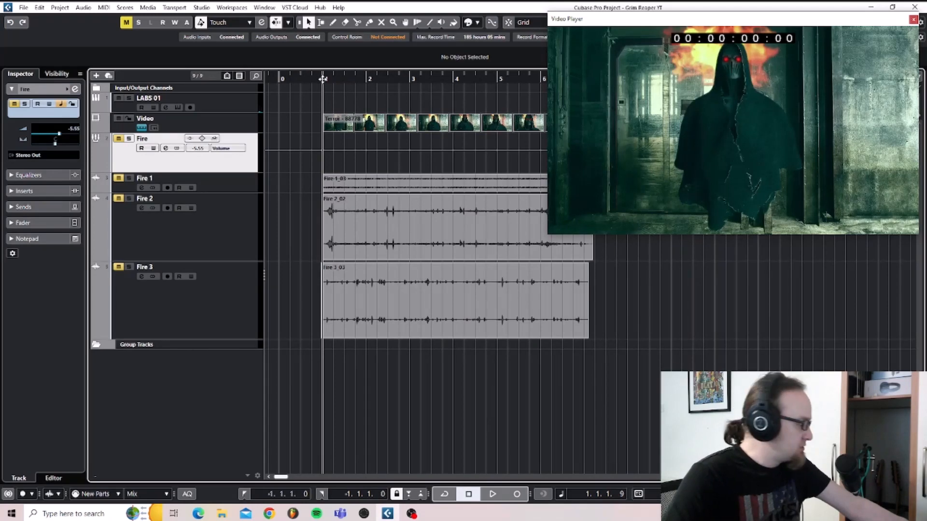
pyautogui.press('space')
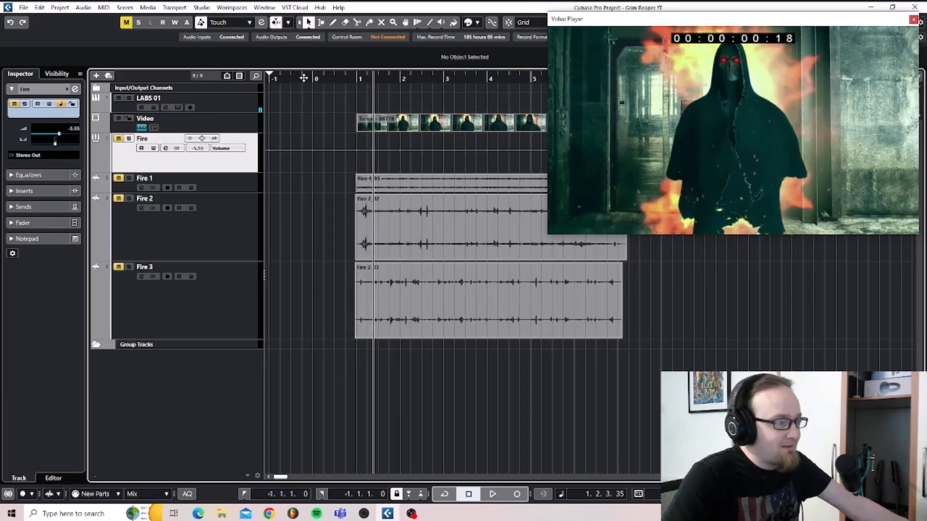
pyautogui.click(313, 79)
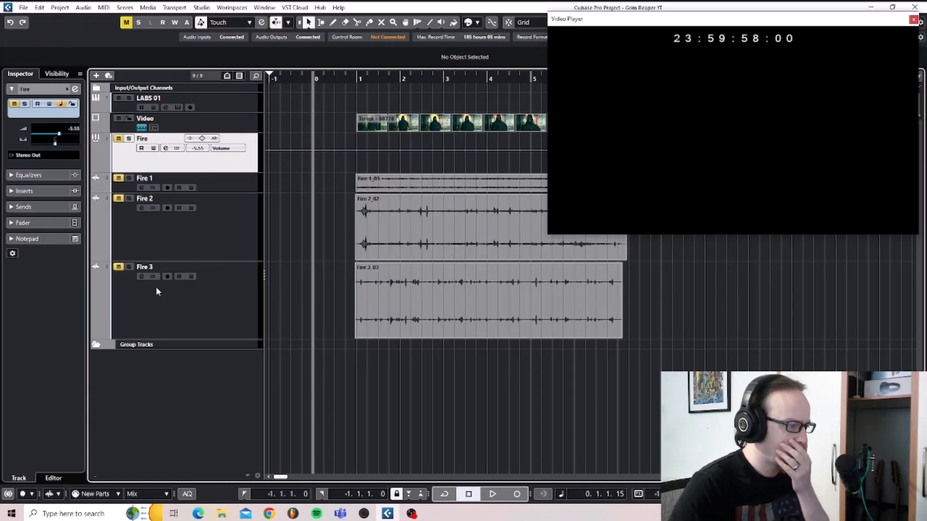
# Add one instrument track named Bell that uses BBC Symphony Orchestra and outputs to Stereo Out
pyautogui.rightClick(200, 371)
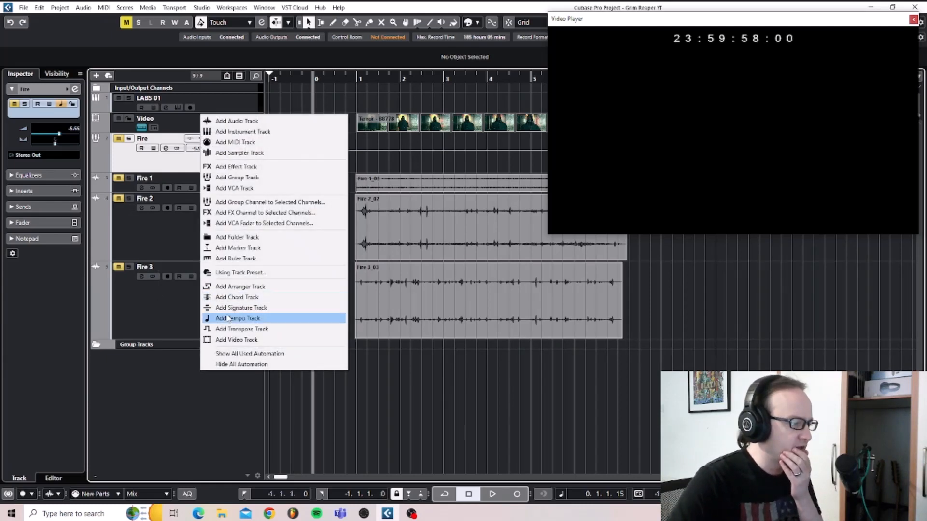
pyautogui.click(237, 132)
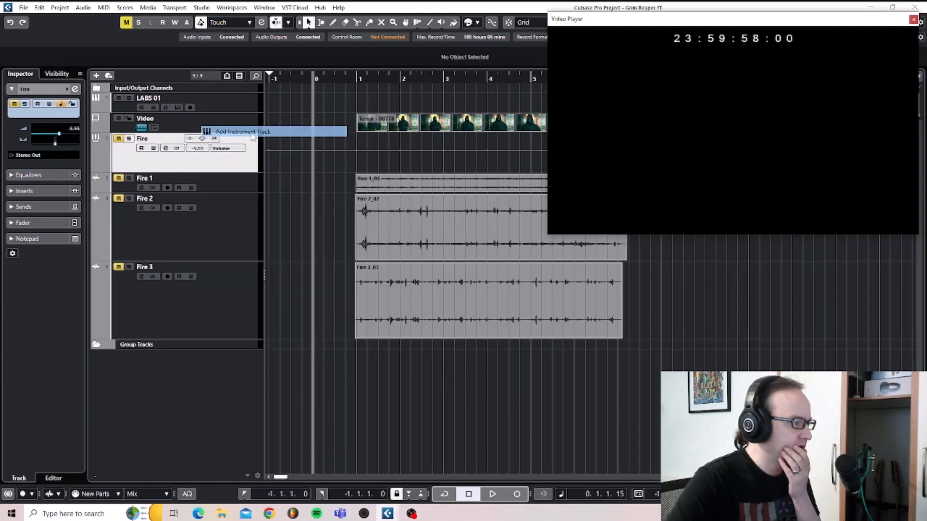
pyautogui.click(521, 251)
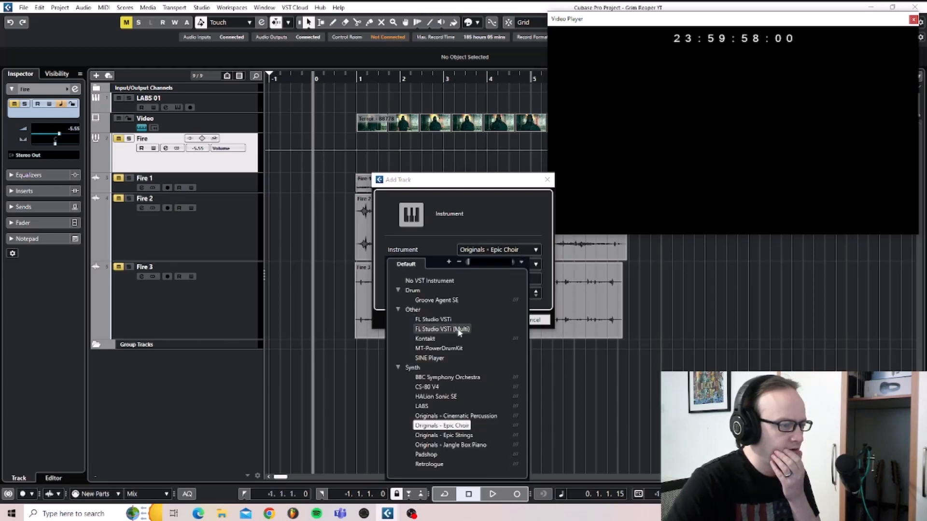
pyautogui.click(437, 377)
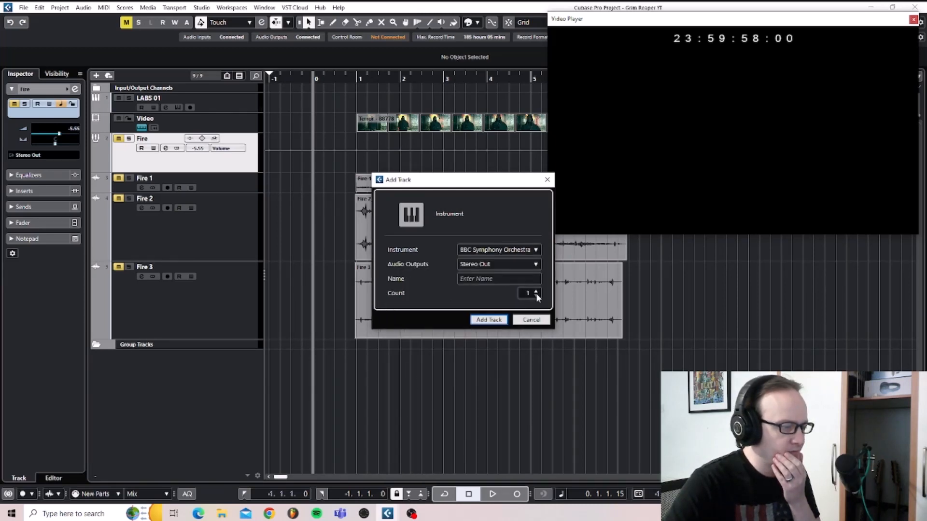
pyautogui.click(483, 278)
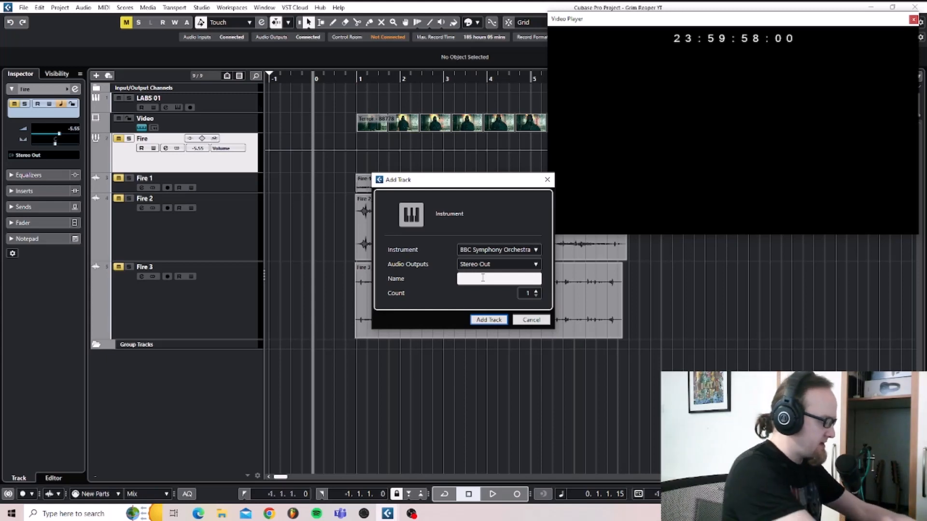
pyautogui.write('Bell')
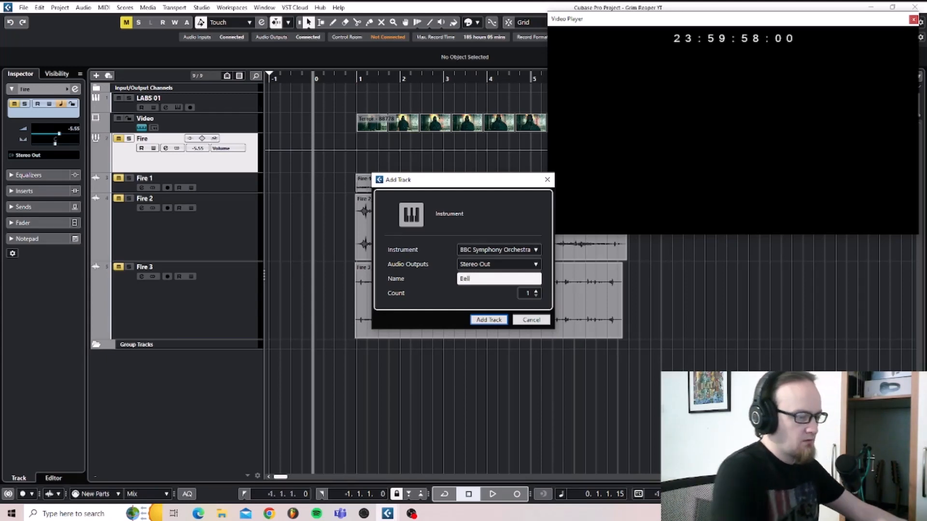
pyautogui.press('Return')
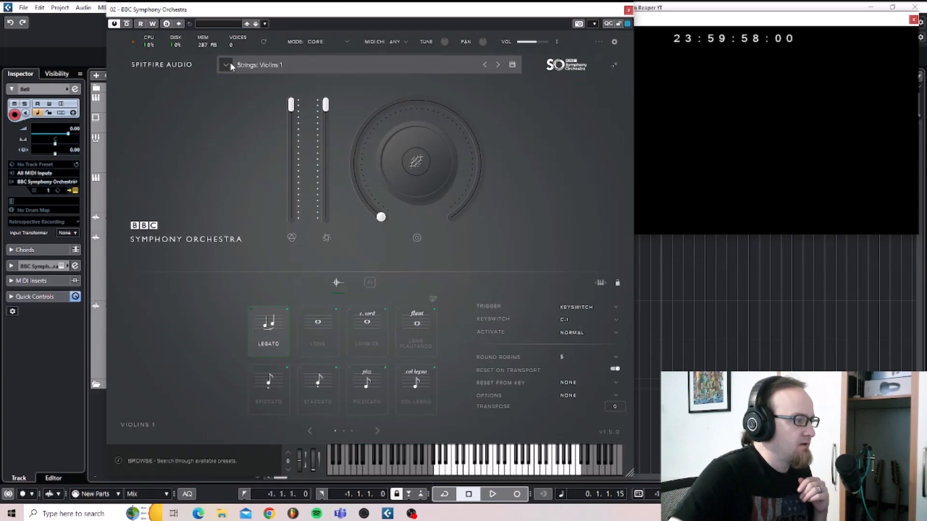
# Load the Tubular Bells percussion preset in BBC Symphony Orchestra and close the instrument window
pyautogui.click(226, 64)
pyautogui.scroll(-15, 409, 162)
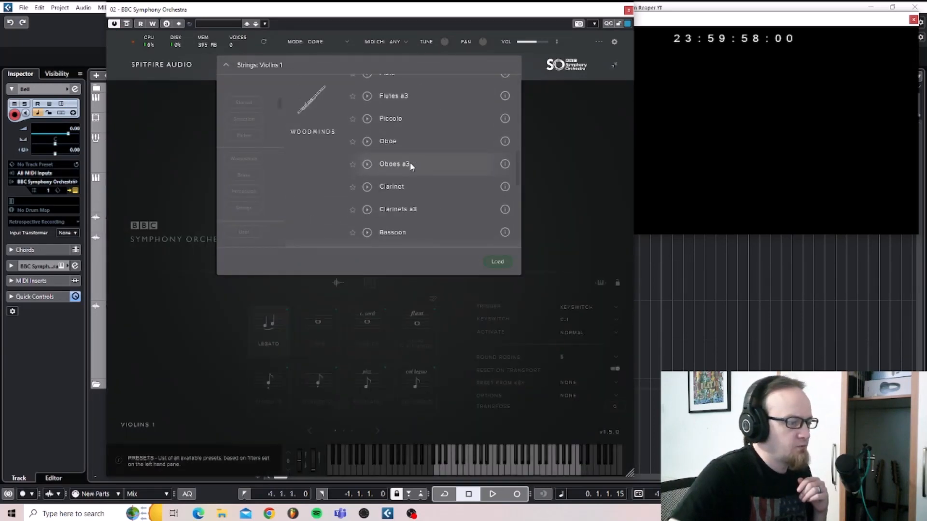
pyautogui.scroll(-1, 410, 164)
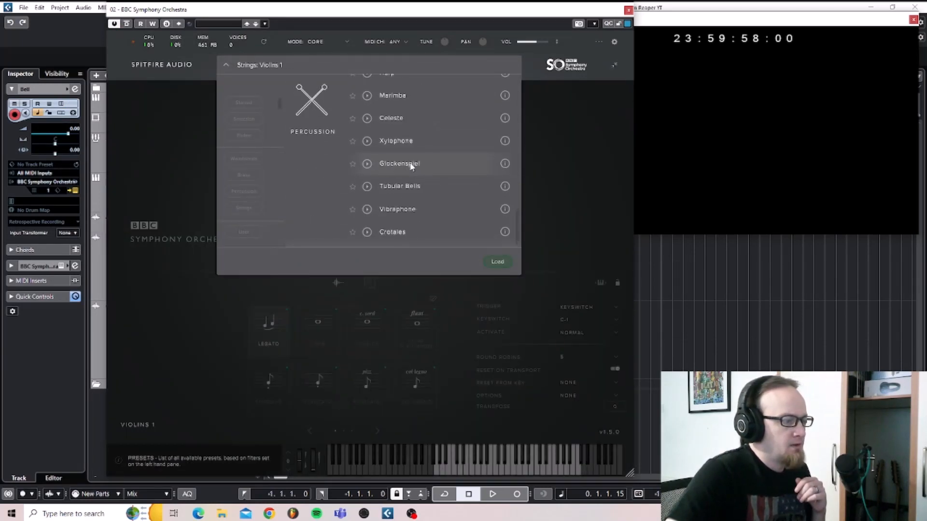
pyautogui.click(397, 187)
pyautogui.click(497, 260)
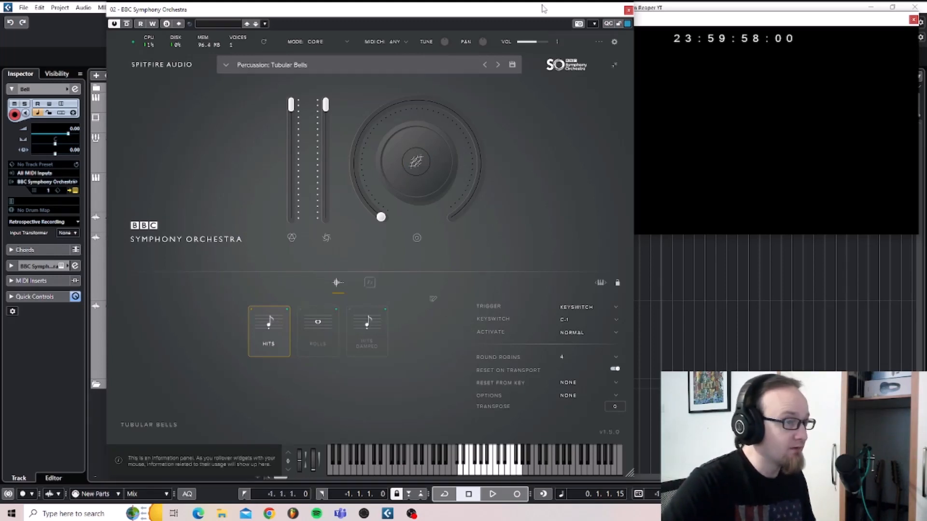
pyautogui.click(628, 10)
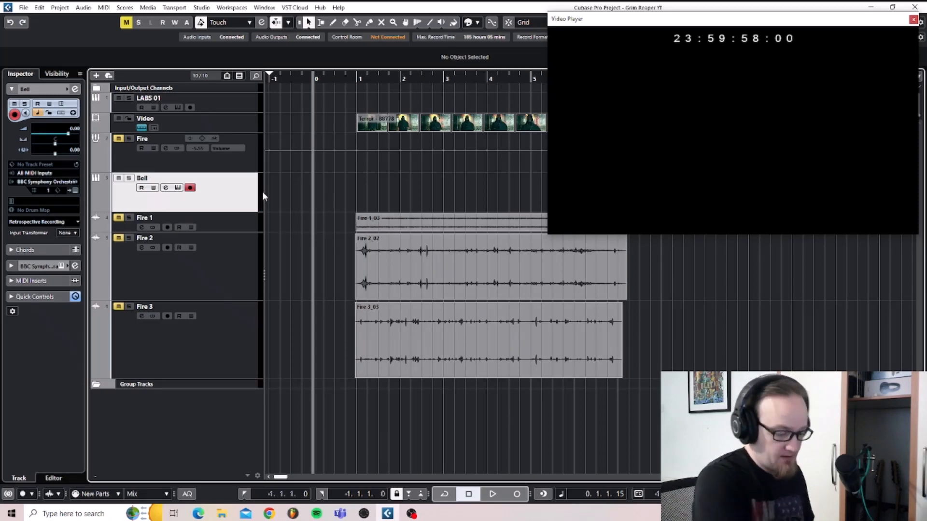
# Record a sustained bell note on the Bell track from bar 0, striking it where the video starts
pyautogui.press('KP_Multiply')
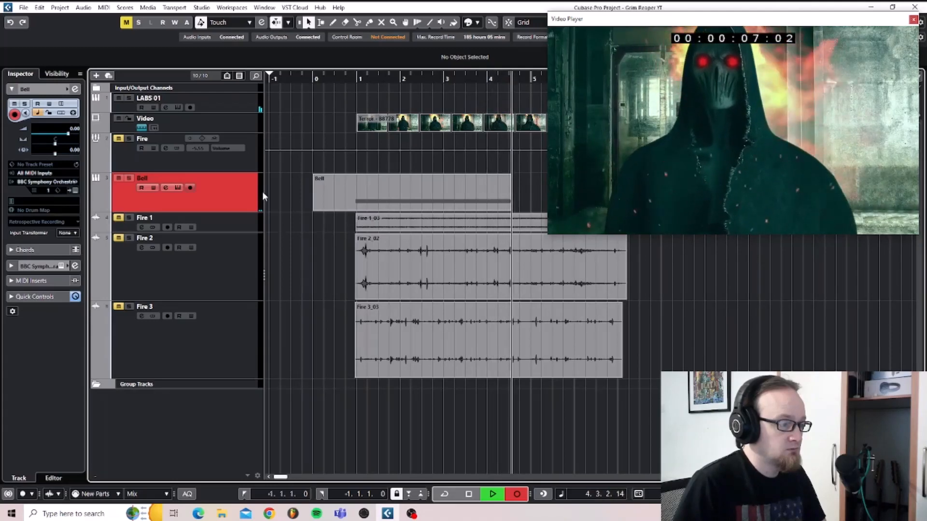
pyautogui.press('space')
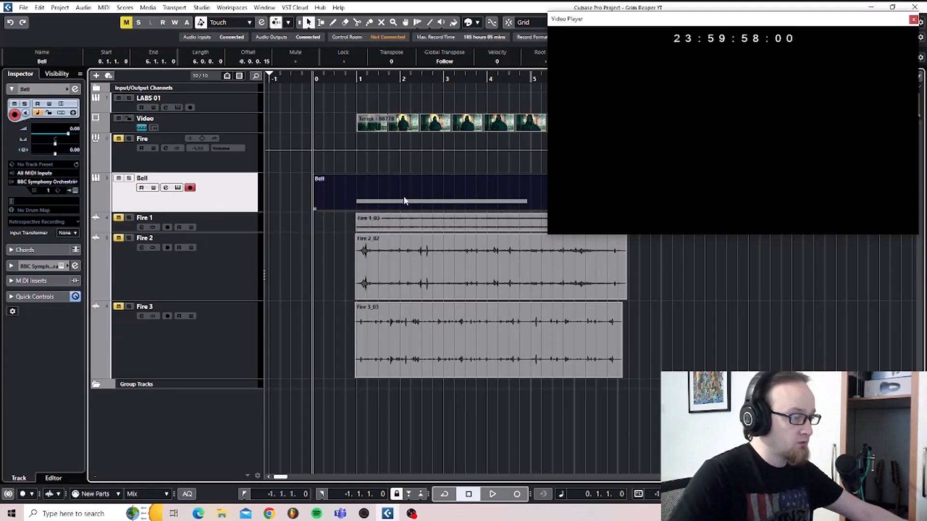
# Render the Bell recording to audio as one dry event with the custom name Bell, muting the source event
pyautogui.hotkey('alt', 'r')
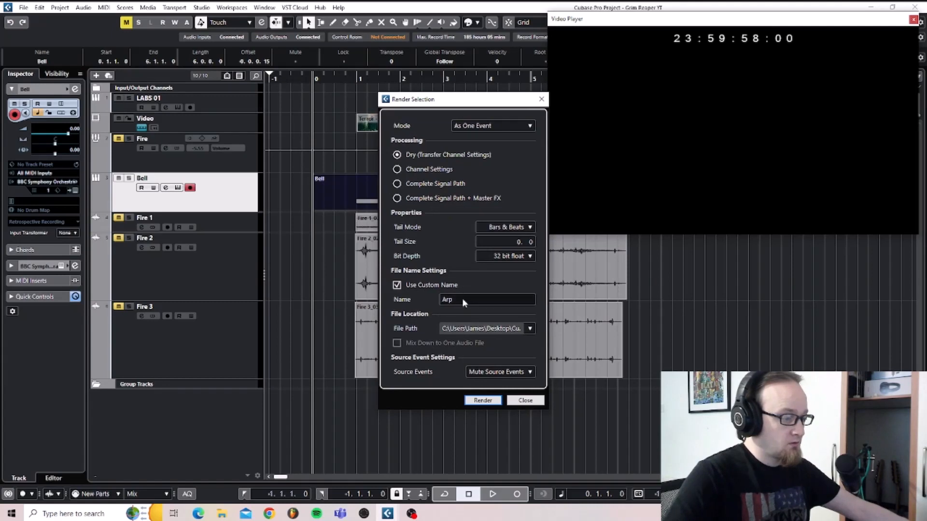
pyautogui.click(462, 300)
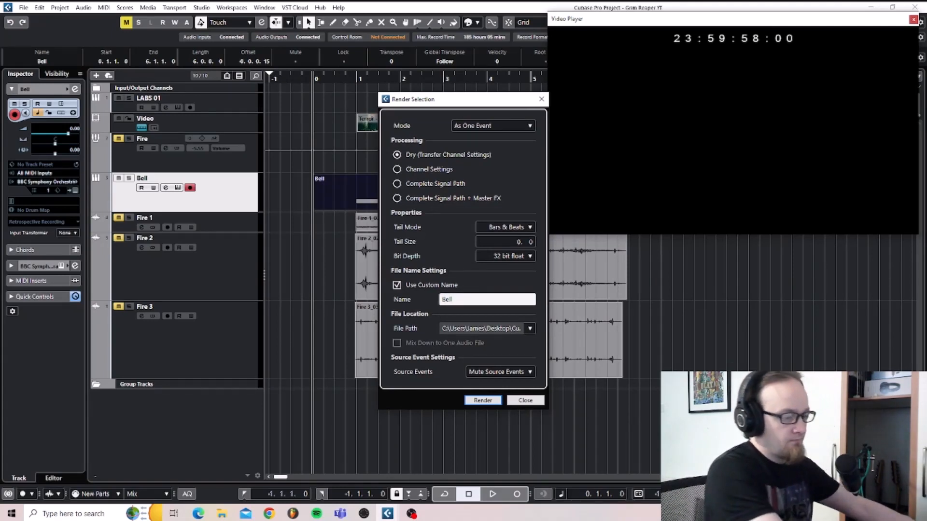
pyautogui.press('Return')
pyautogui.click(483, 400)
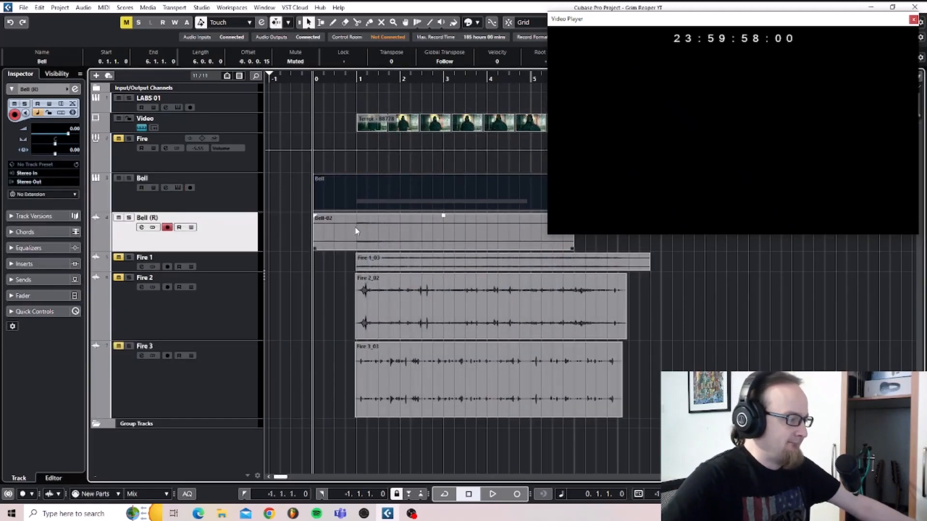
# Add a sampler track and load the rendered Bell-02 audio, trimmed to start at bar 1, as its sample
pyautogui.rightClick(209, 439)
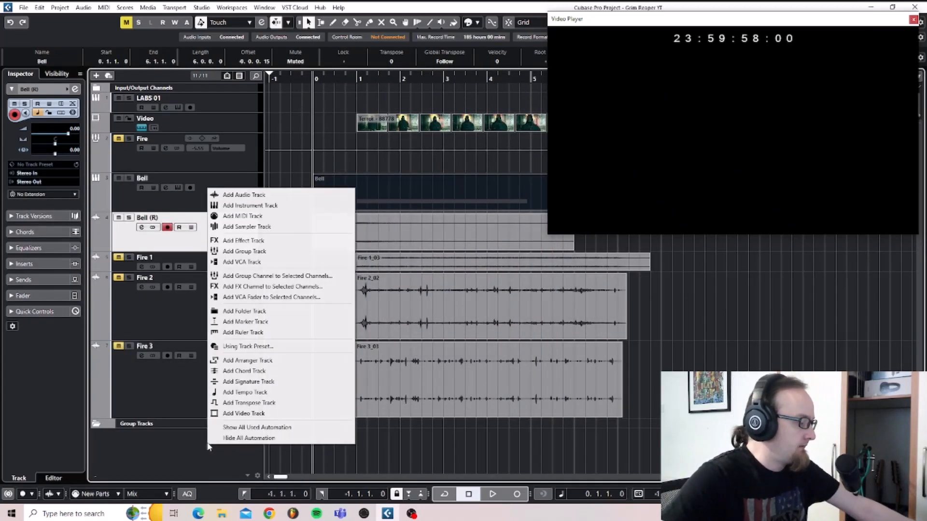
pyautogui.click(244, 227)
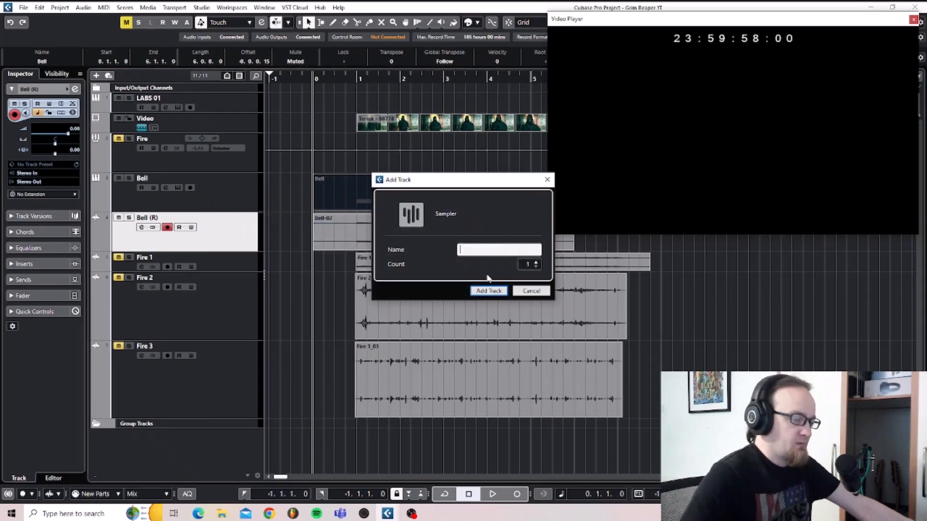
pyautogui.click(488, 290)
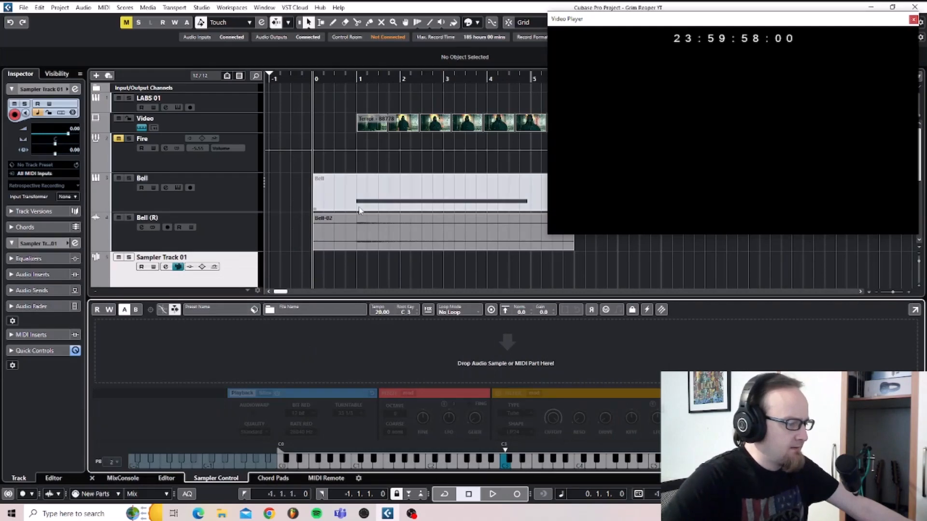
pyautogui.moveTo(381, 233); pyautogui.dragTo(396, 345)
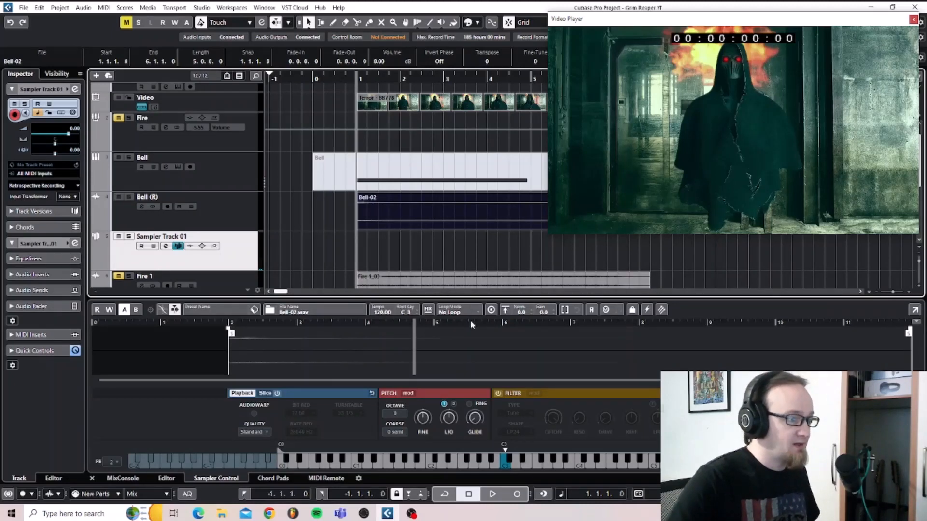
# Compare the bell sample with AudioWarp on and off, leaving AudioWarp enabled in Music mode
pyautogui.click(254, 415)
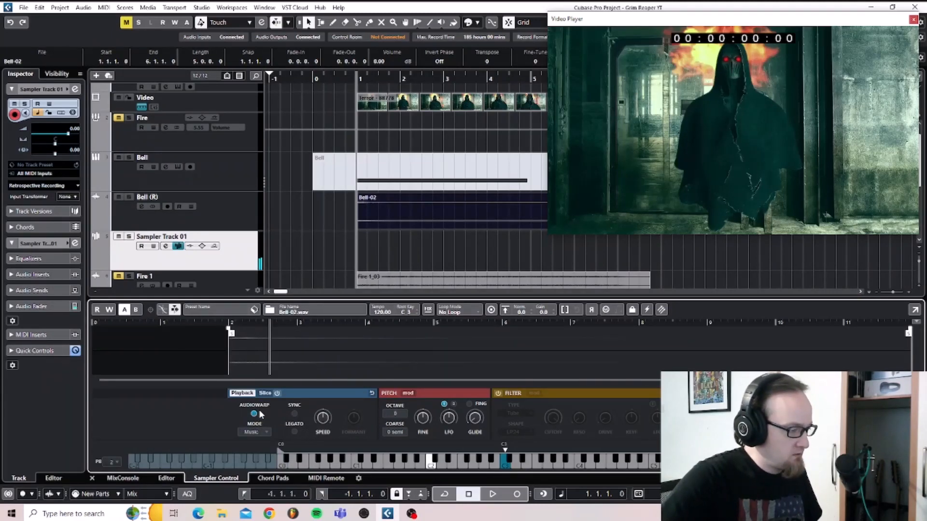
pyautogui.click(257, 414)
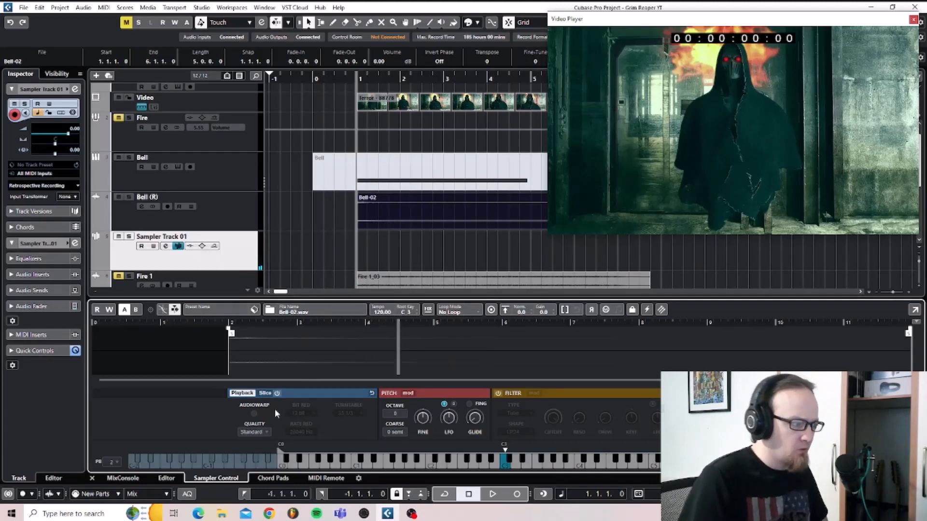
pyautogui.click(252, 414)
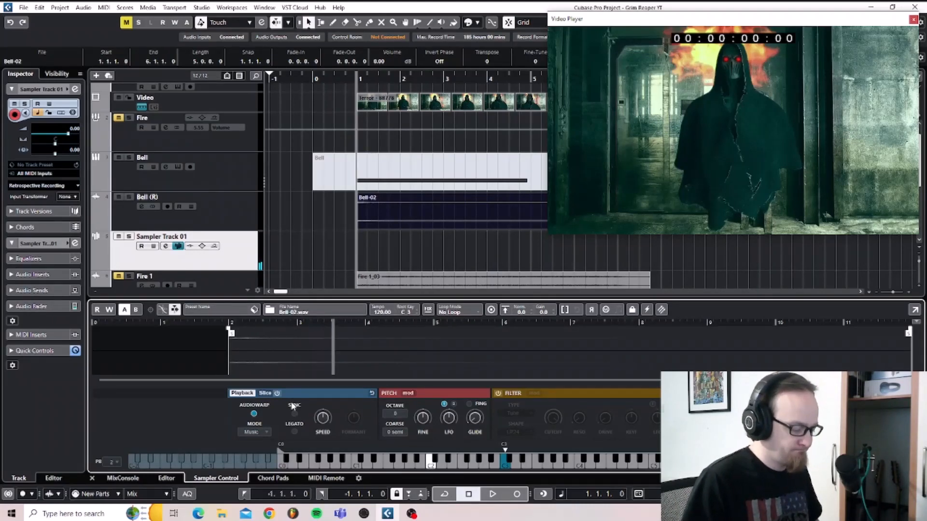
# Record a sustained low bell note on the sampler track from bar 1 and render it as one dry event named Bell, muting the source
pyautogui.click(342, 124)
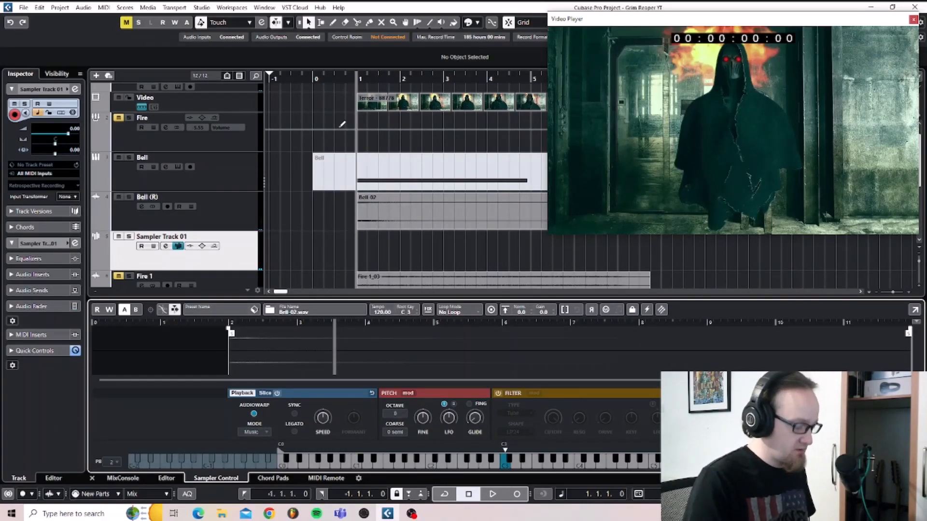
pyautogui.press('KP_Multiply')
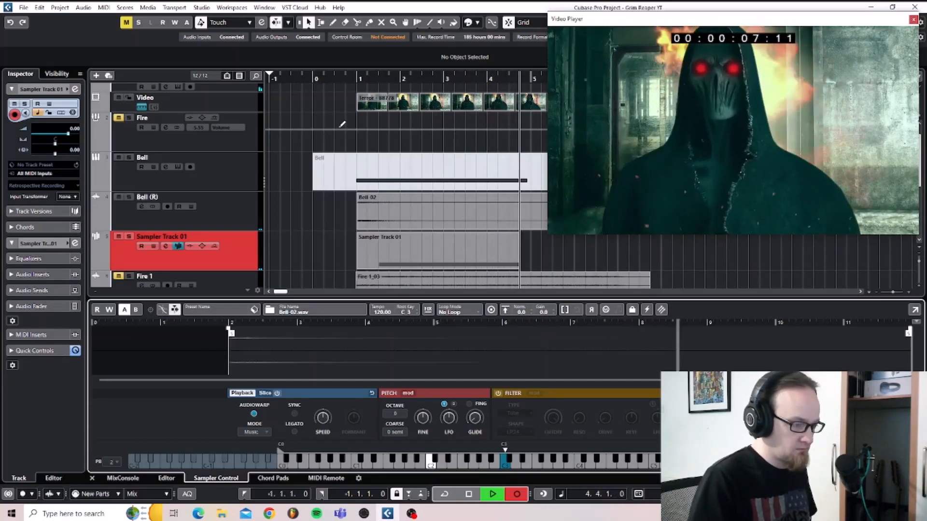
pyautogui.press('space')
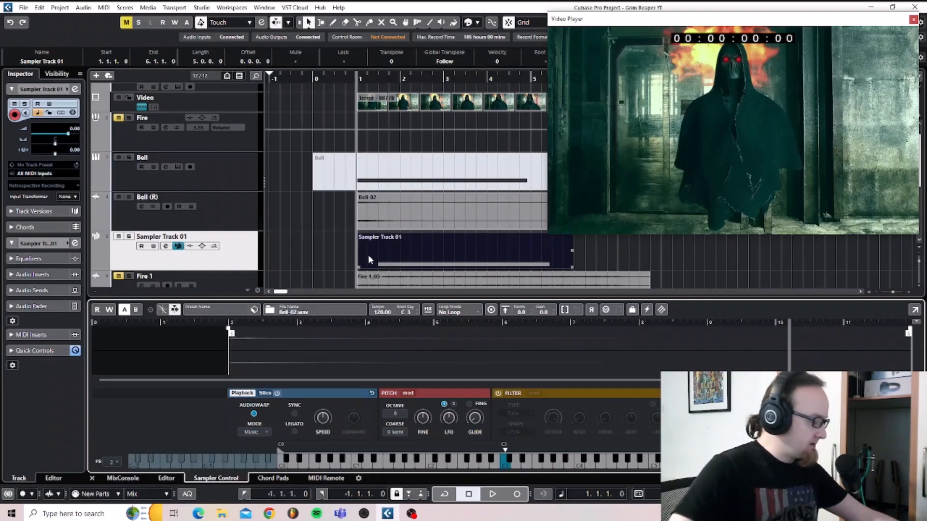
pyautogui.hotkey('alt', 'r')
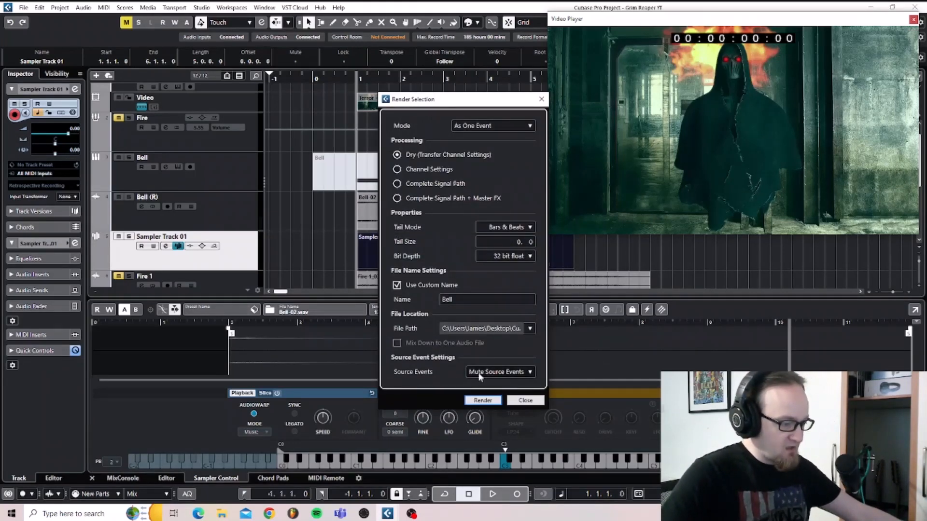
pyautogui.click(483, 401)
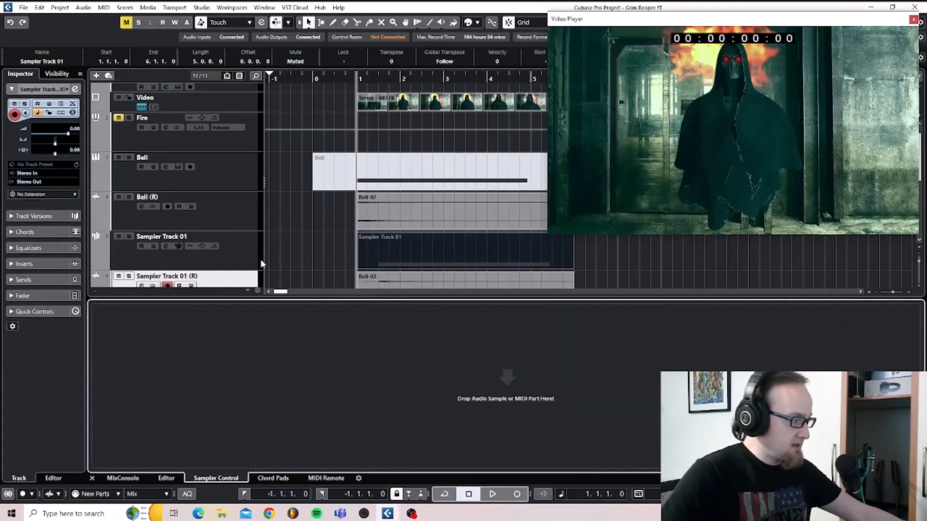
# Close the Sampler Control area and remove the Bell, Bell (R) and Sampler Track 01 tracks
pyautogui.scroll(-2, 282, 250)
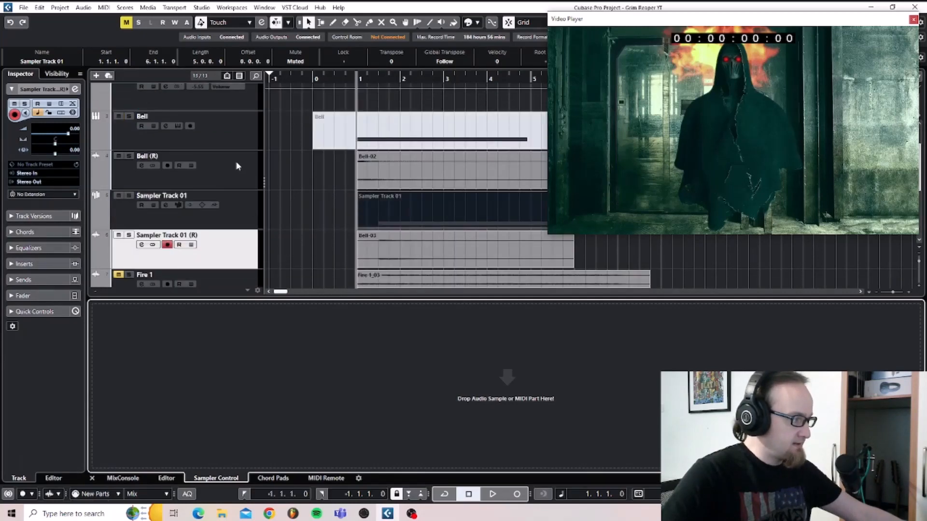
pyautogui.rightClick(244, 137)
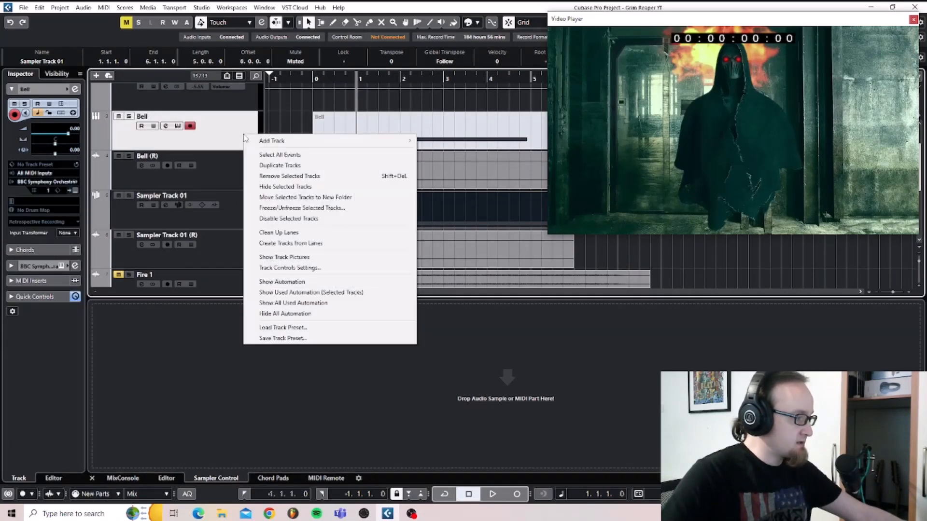
pyautogui.click(137, 332)
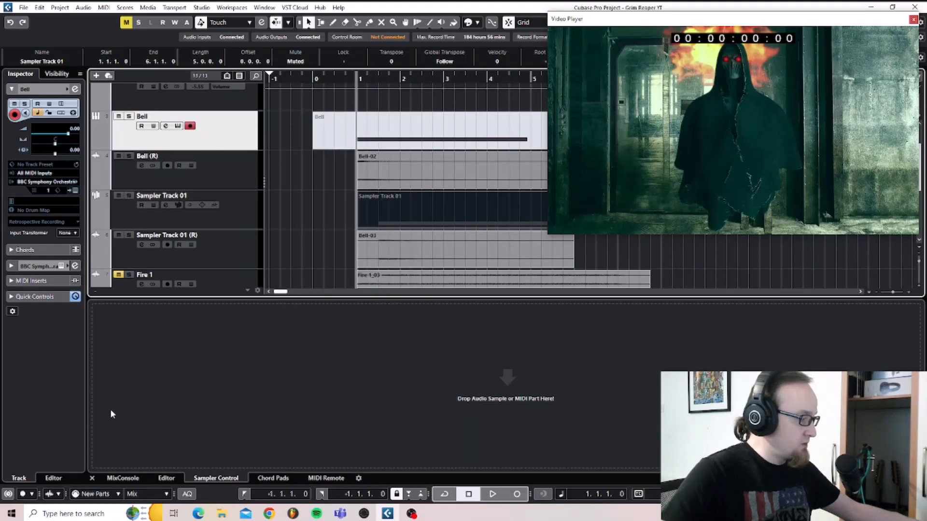
pyautogui.click(95, 478)
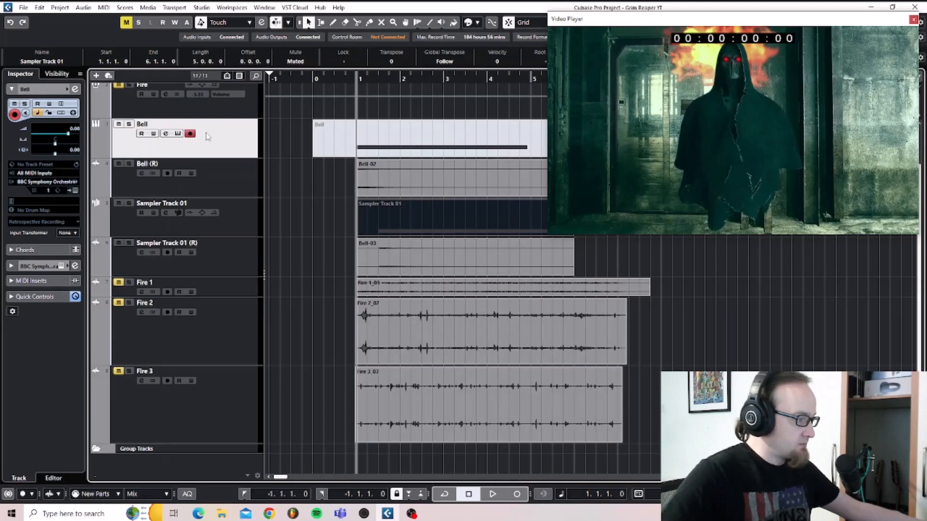
pyautogui.keyDown('ctrl'); pyautogui.click(222, 189); pyautogui.keyUp('ctrl')
pyautogui.keyDown('ctrl'); pyautogui.click(232, 227); pyautogui.keyUp('ctrl')
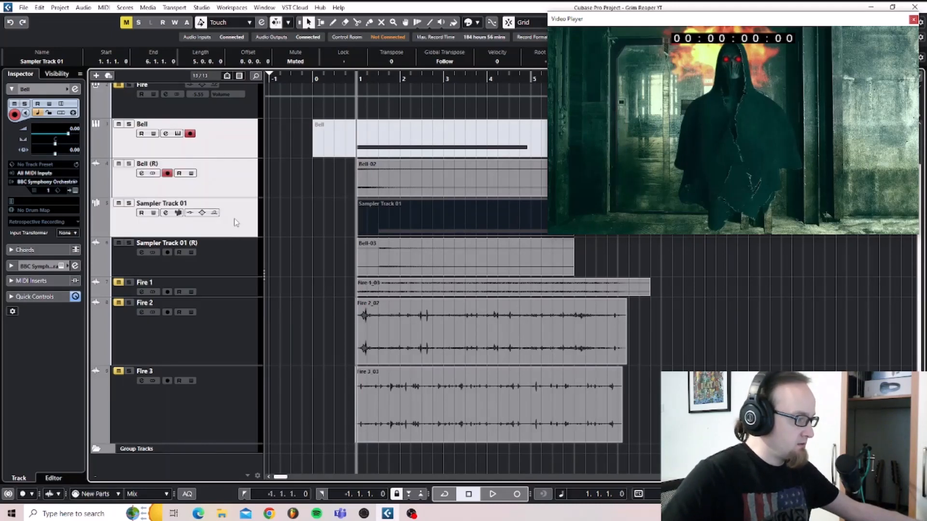
pyautogui.rightClick(239, 184)
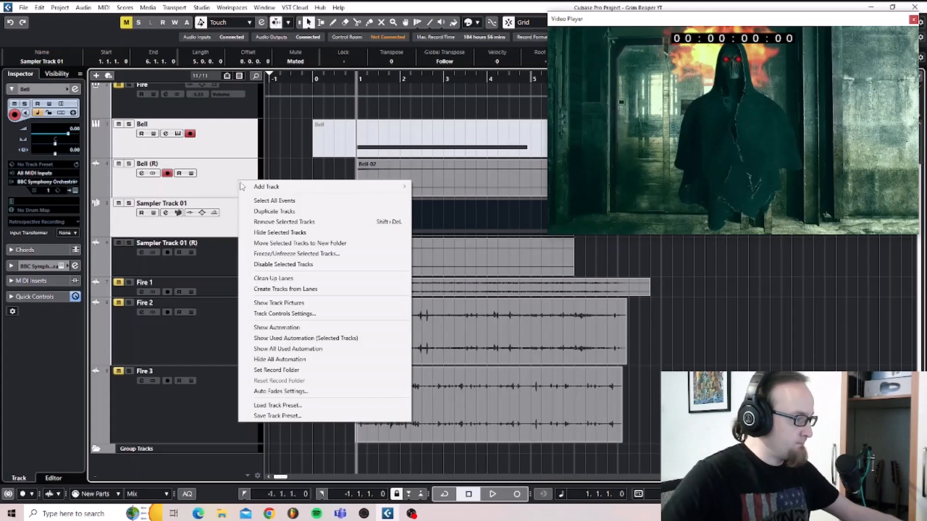
pyautogui.click(265, 223)
pyautogui.click(426, 284)
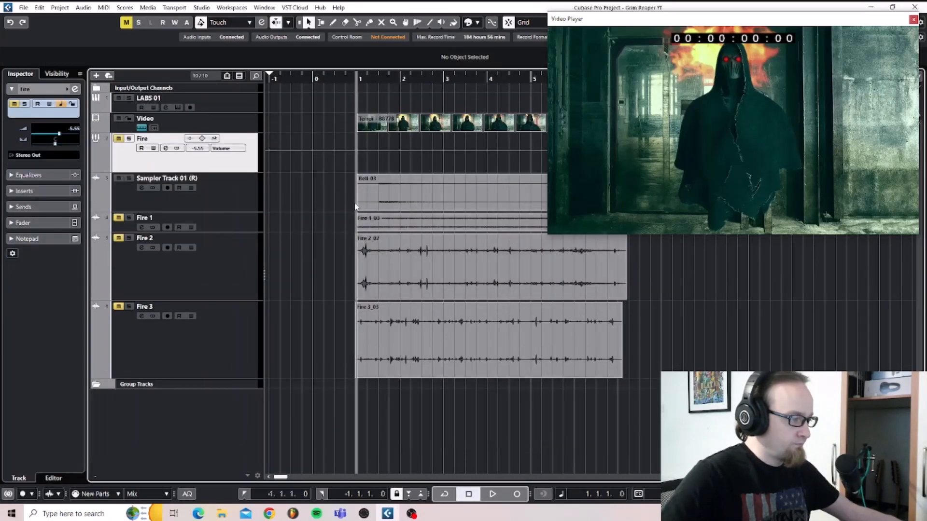
# Rename the remaining rendered sampler track Bell
pyautogui.click(174, 179)
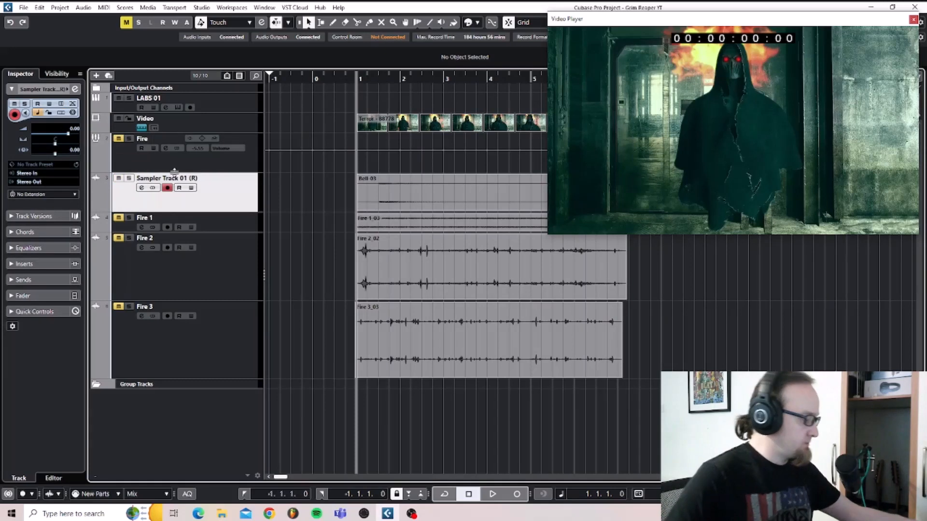
pyautogui.doubleClick(187, 177)
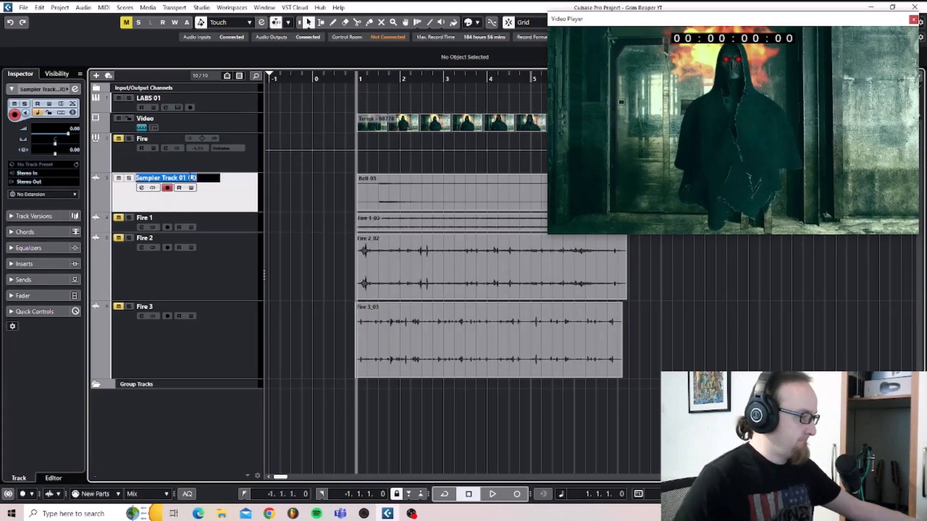
pyautogui.write('Bell')
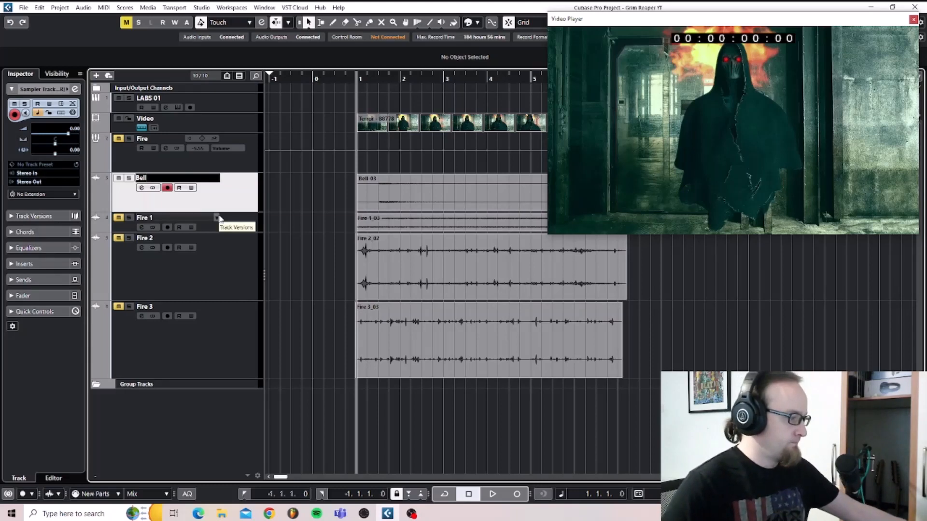
pyautogui.press('Return')
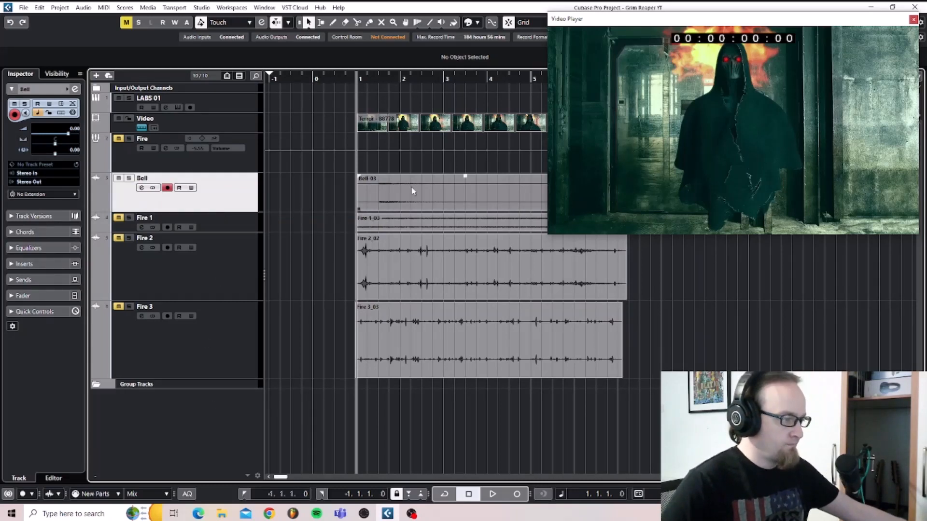
# Raise the Bell-03 event's volume to 7.23 dB and trim its silent beginning so it starts at 1.3.1.0
pyautogui.moveTo(466, 176); pyautogui.dragTo(464, 127)
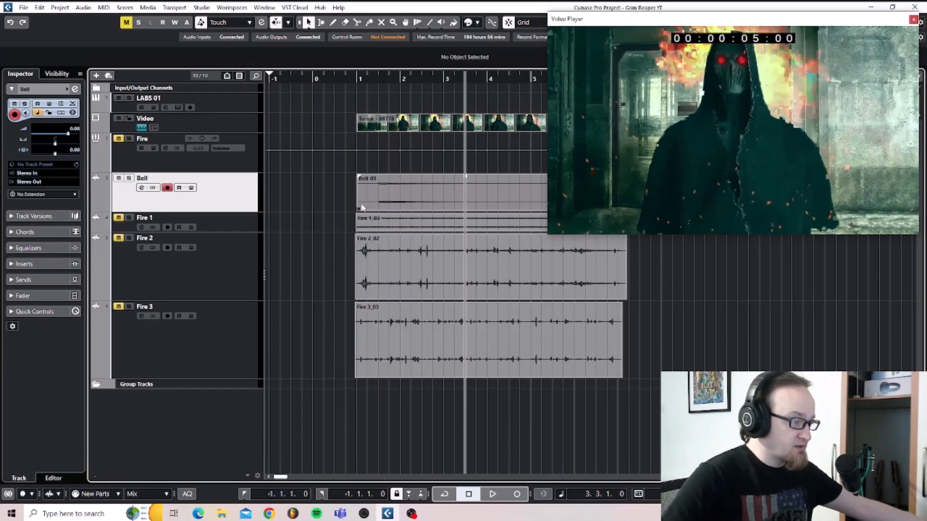
pyautogui.moveTo(359, 208); pyautogui.dragTo(381, 207)
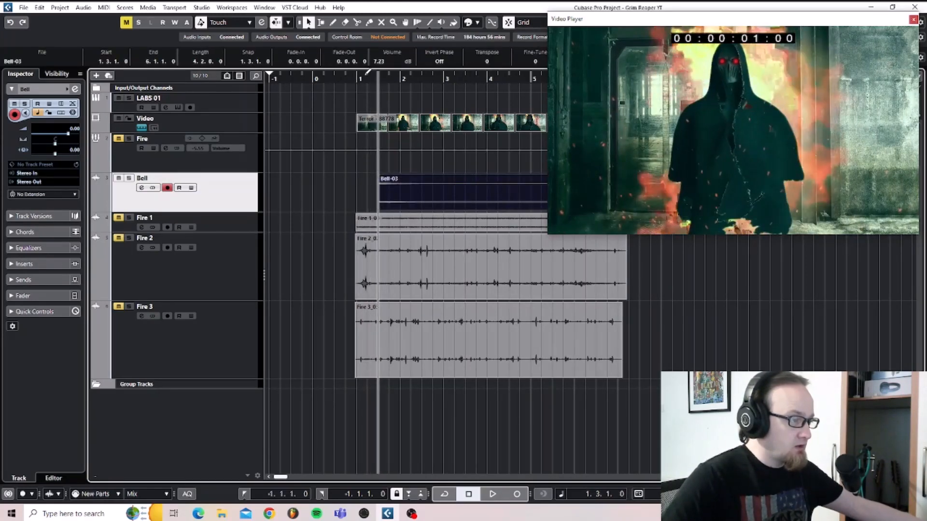
# Play the bell against the start of the video and move its event to begin at bar 1
pyautogui.click(356, 79)
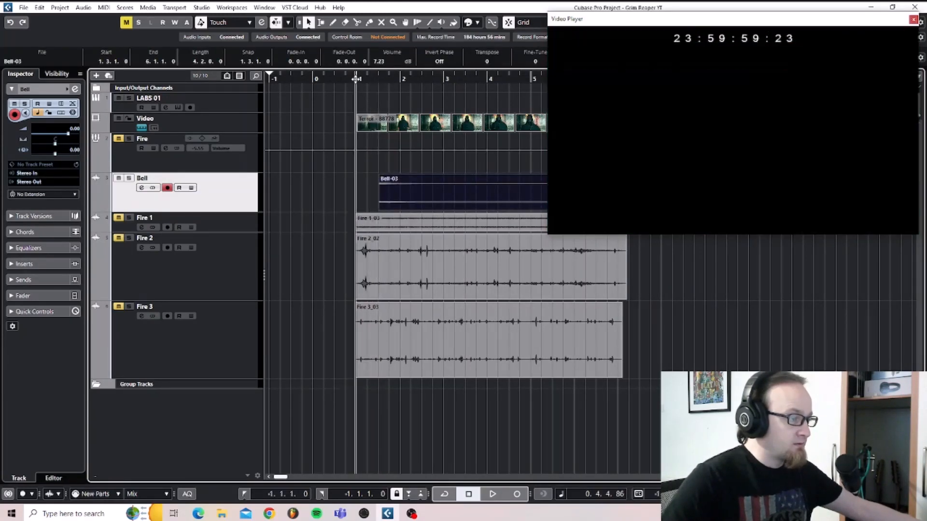
pyautogui.press('space')
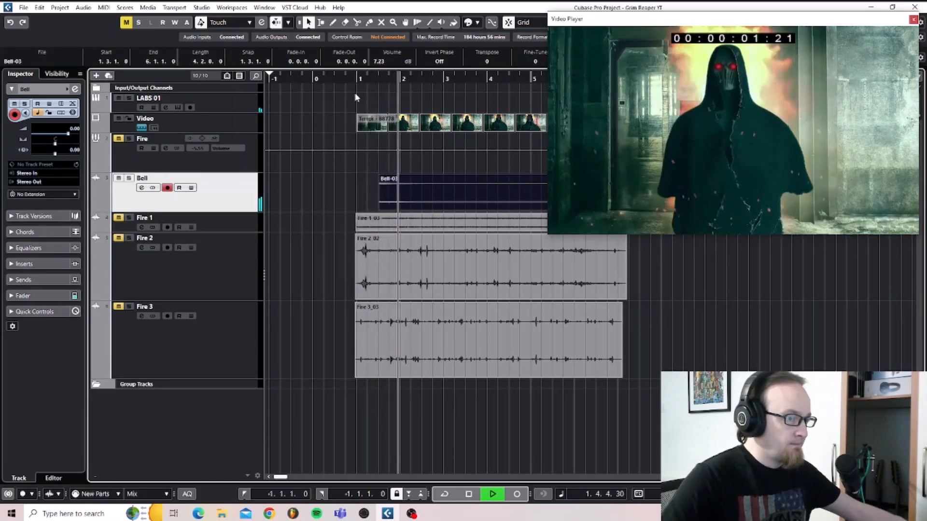
pyautogui.press('space')
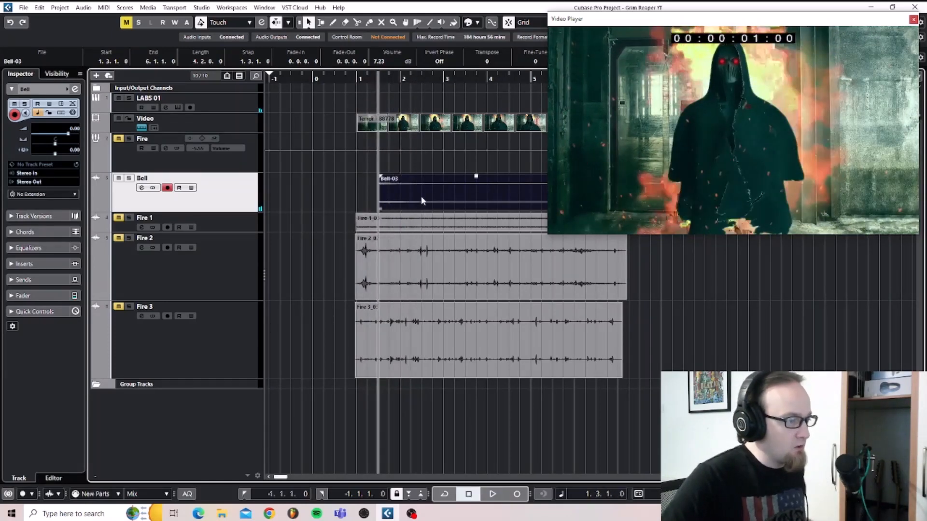
pyautogui.moveTo(420, 193); pyautogui.dragTo(406, 198)
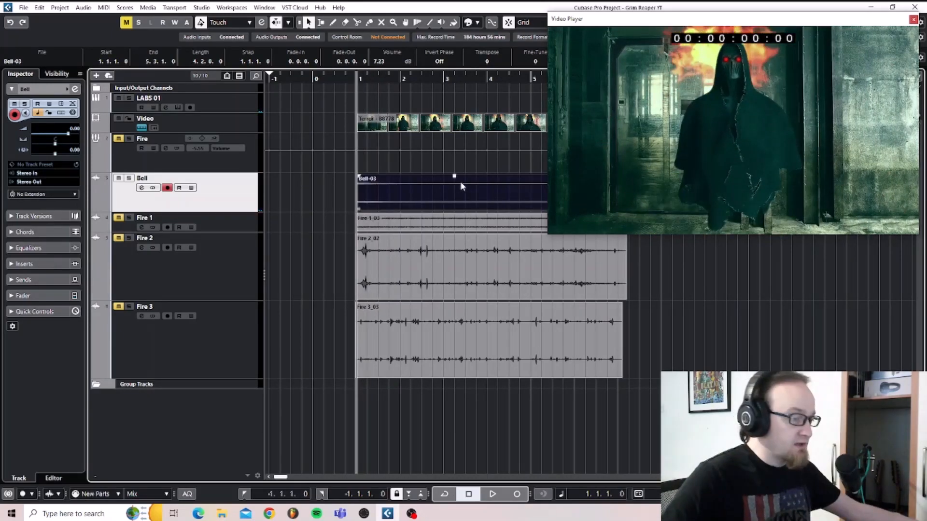
# Add a 0.2.2.55 fade-out to the end of the Bell-03 event and increase the Bell track's height
pyautogui.hscroll(5, 460, 186)
pyautogui.moveTo(354, 181); pyautogui.dragTo(325, 176)
pyautogui.moveTo(351, 212); pyautogui.dragTo(338, 211)
pyautogui.moveTo(172, 212); pyautogui.dragTo(157, 279)
pyautogui.hscroll(-3, 358, 216)
pyautogui.hscroll(2, 358, 216)
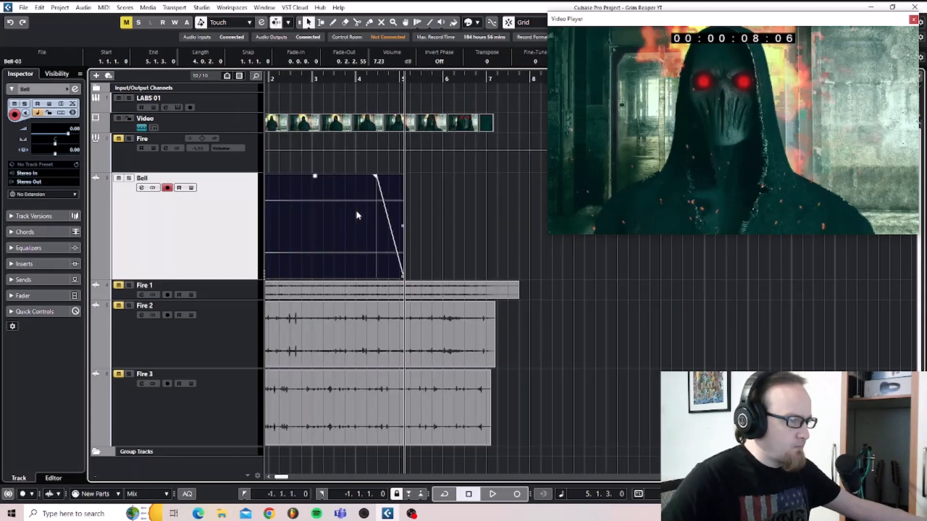
# Shorten the Bell-03 event so it ends at 4.2.3.0, keeping its fade-out
pyautogui.scroll(4, 386, 148)
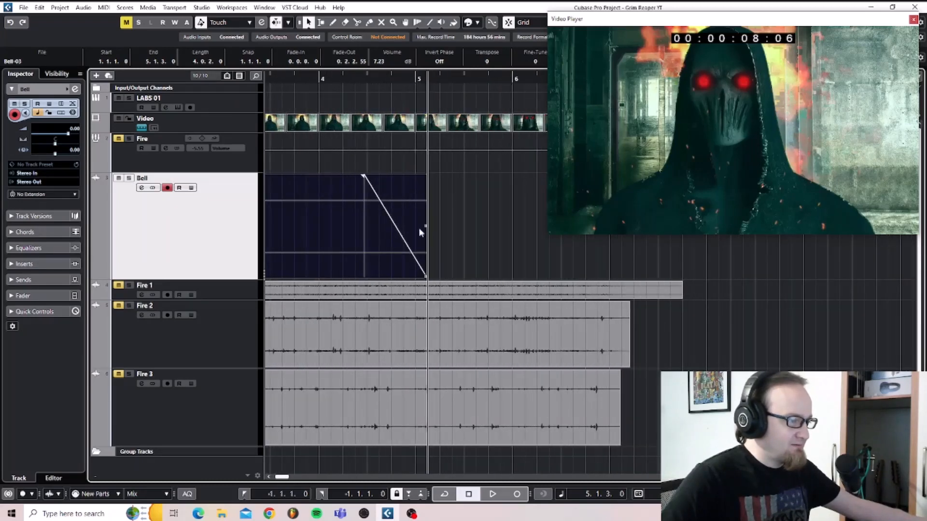
pyautogui.moveTo(426, 276); pyautogui.dragTo(354, 278)
pyautogui.hscroll(-5, 392, 221)
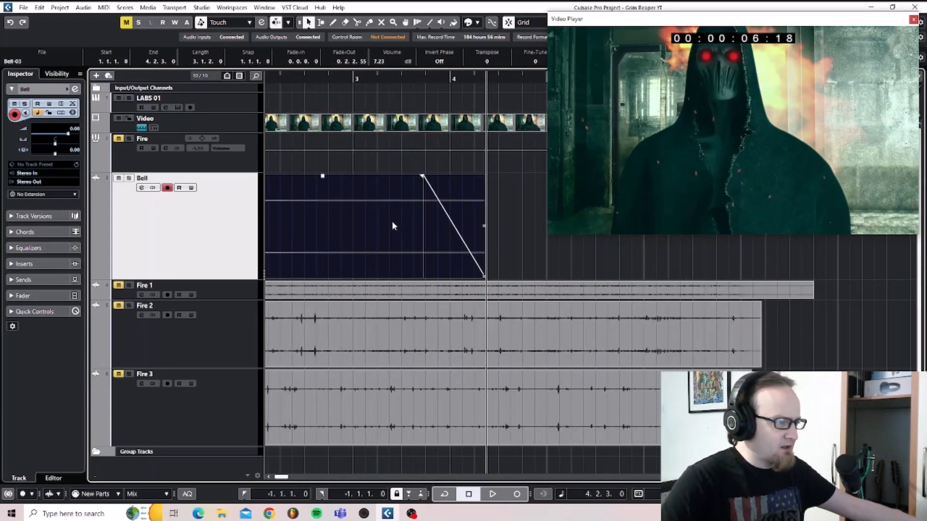
# Play the bell against the video from just before bar 1
pyautogui.click(319, 78)
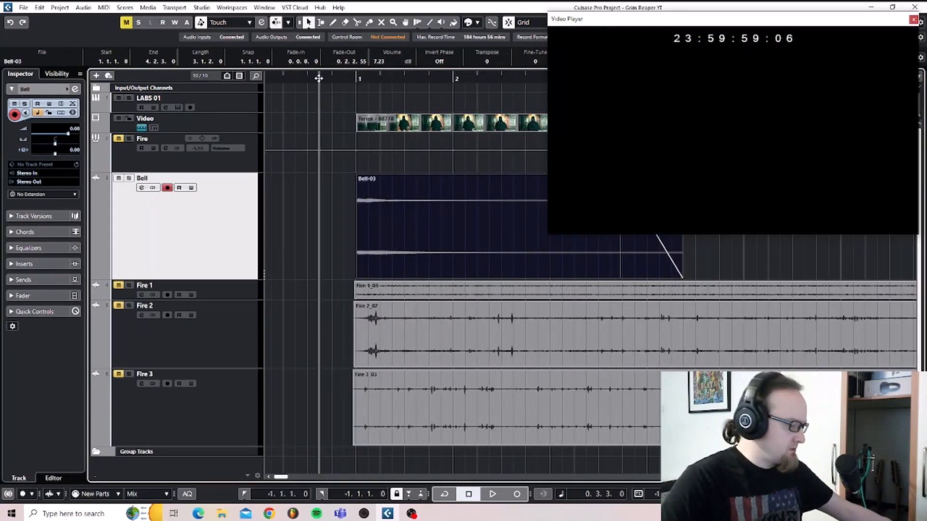
pyautogui.press('space')
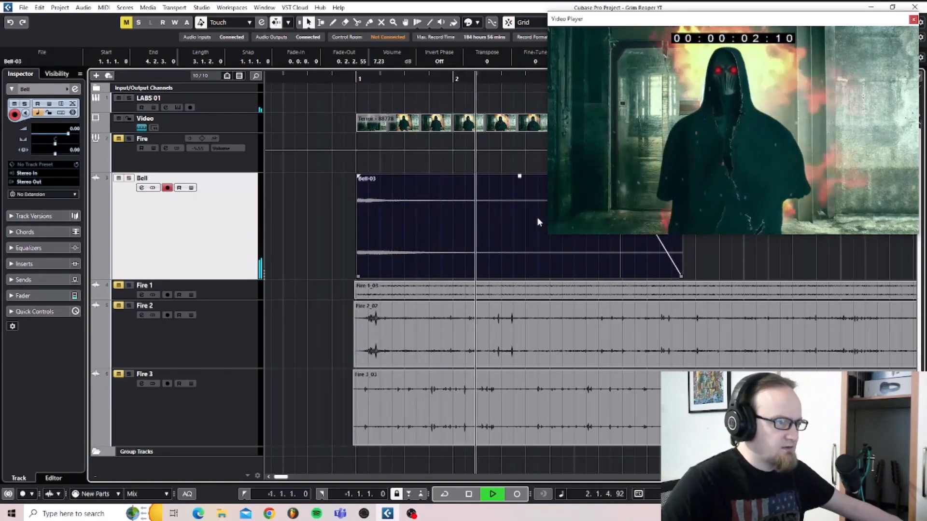
pyautogui.hscroll(-2, 539, 220)
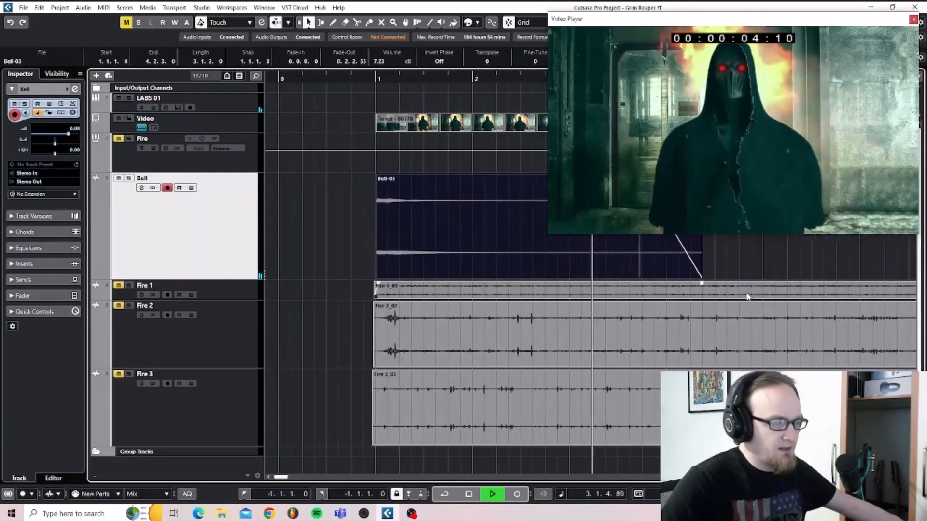
pyautogui.press('space')
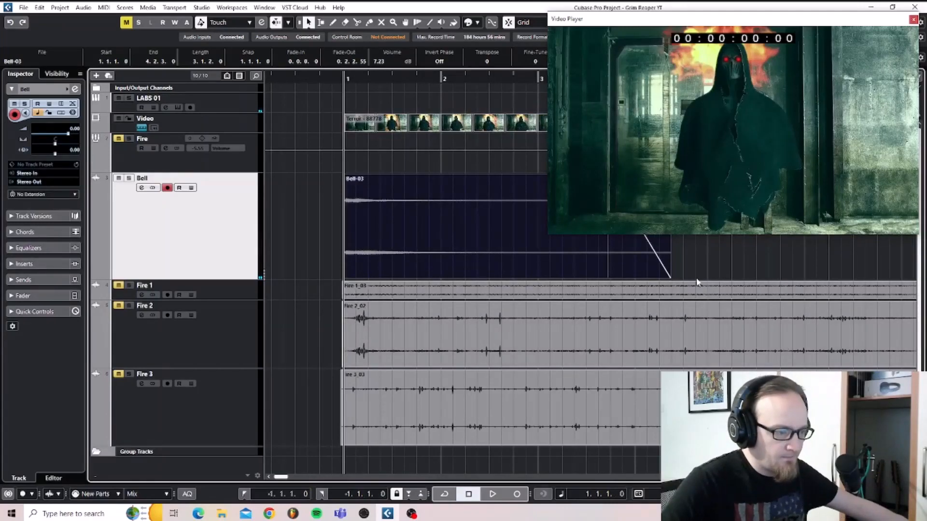
# Shorten the Bell-03 event so it ends at 3.1.1.0, and play it against the video from bar 1
pyautogui.moveTo(668, 277); pyautogui.dragTo(538, 277)
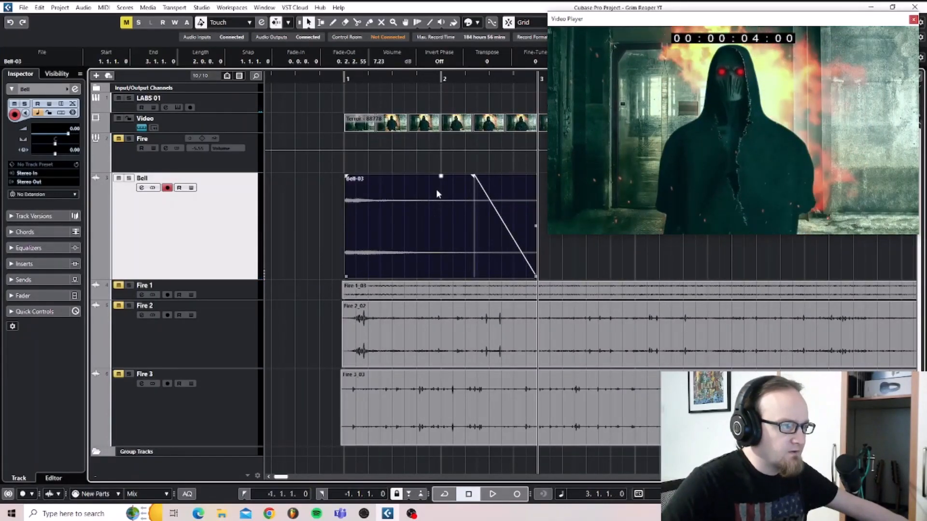
pyautogui.click(341, 78)
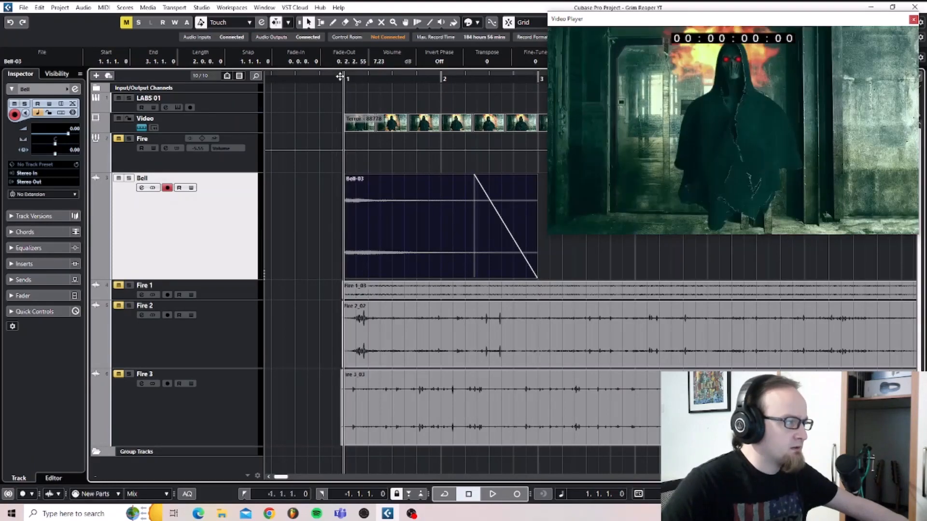
pyautogui.press('space')
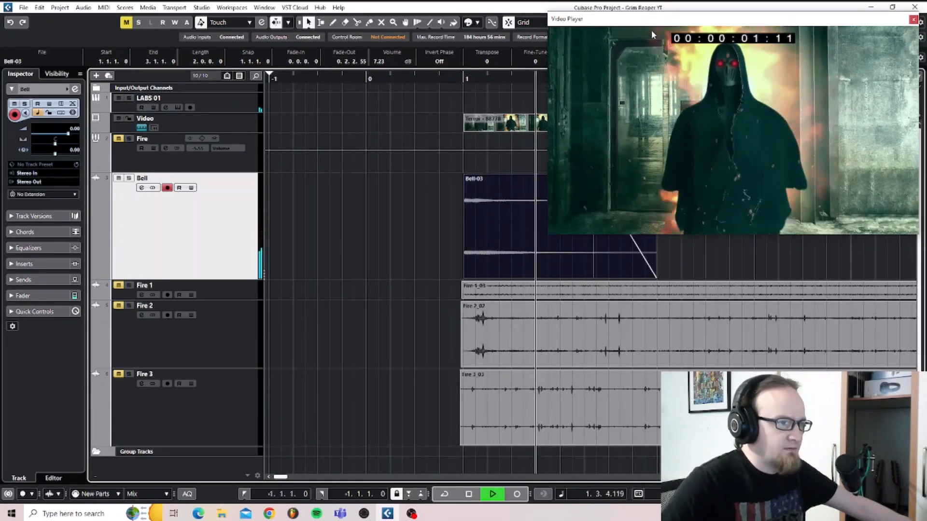
pyautogui.moveTo(660, 23); pyautogui.dragTo(682, 17)
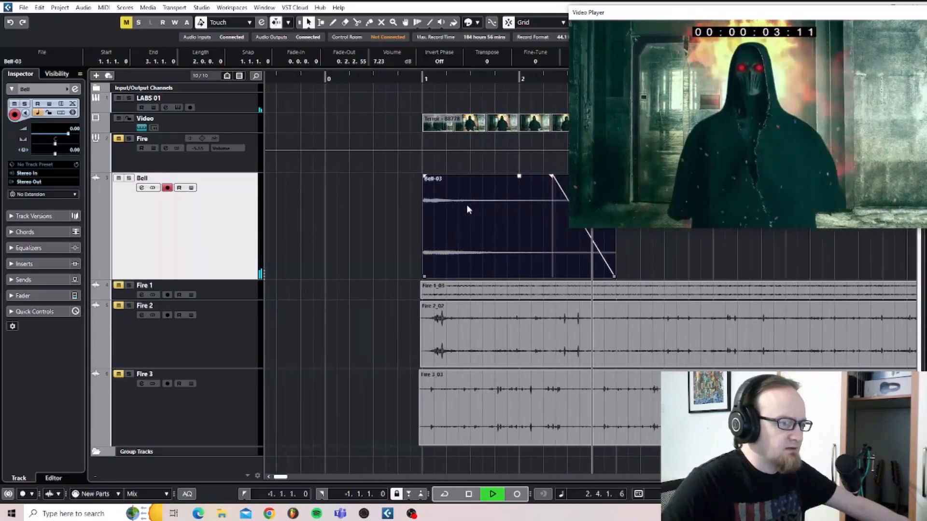
pyautogui.press('space')
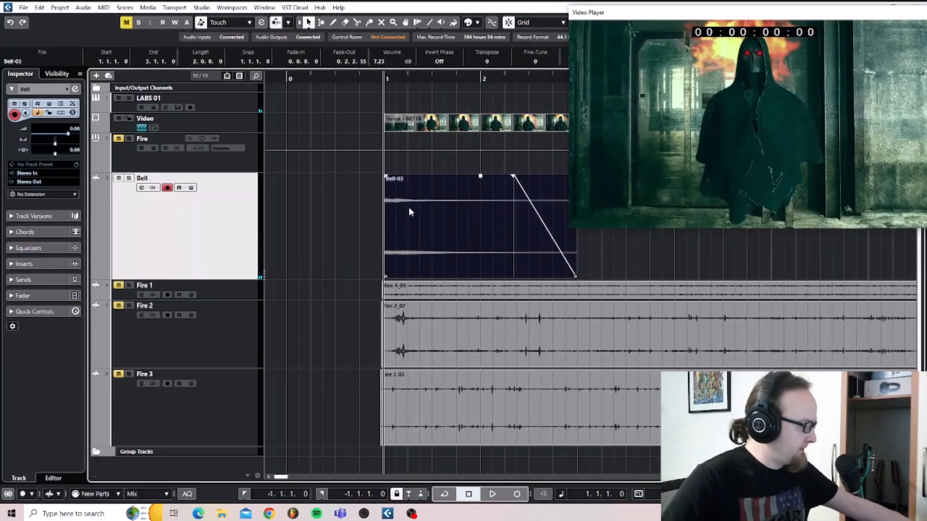
# Duplicate the Bell-03 event three times end to end, filling the Bell track up to bar 9
pyautogui.hotkey('ctrl', 'd')
pyautogui.hotkey('ctrl', 'd')
pyautogui.hotkey('ctrl', 'd')
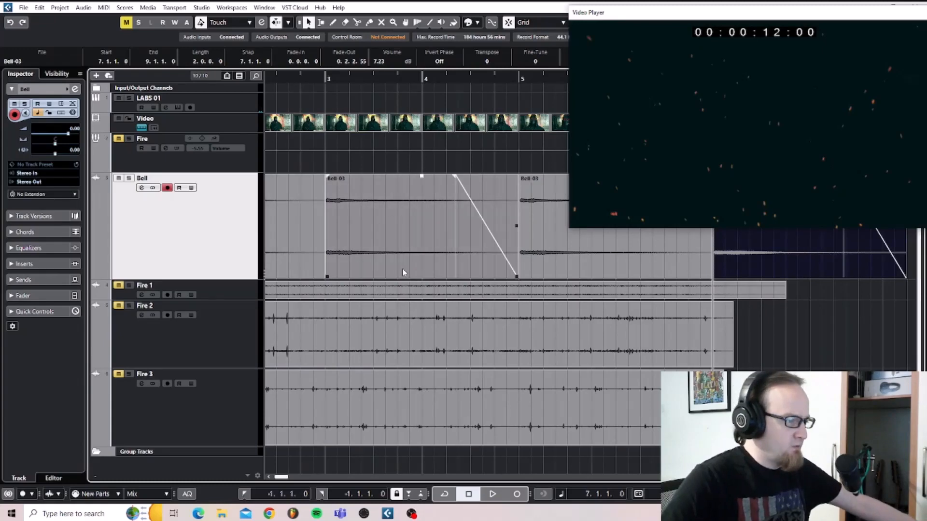
# Shorten the first three Bell-03 events so they end at 2.4.3.0, 4.4.3.0 and 6.4.3.0
pyautogui.moveTo(327, 277); pyautogui.dragTo(309, 276)
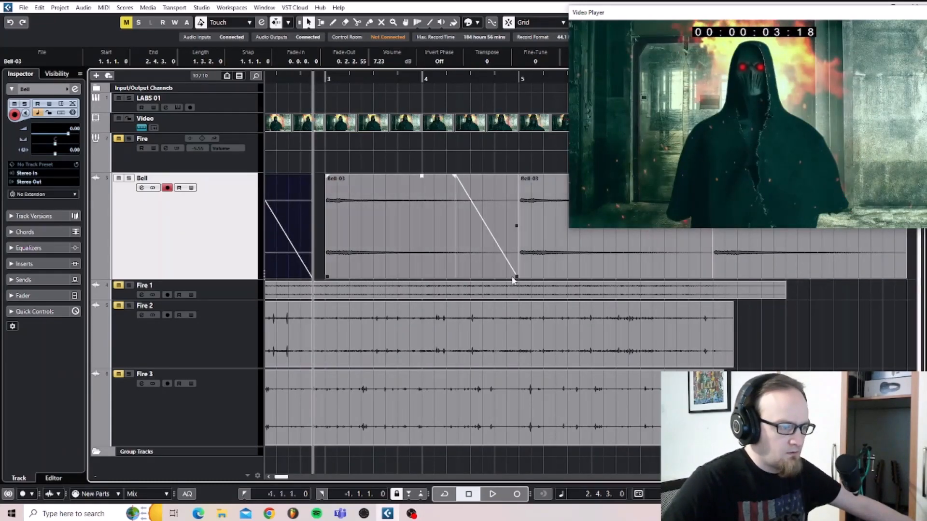
pyautogui.moveTo(515, 276); pyautogui.dragTo(506, 277)
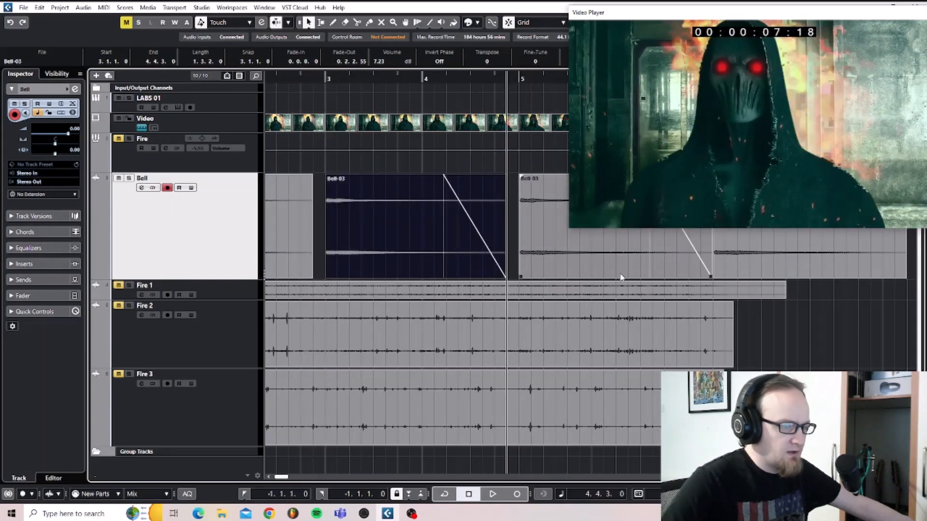
pyautogui.moveTo(708, 275); pyautogui.dragTo(700, 276)
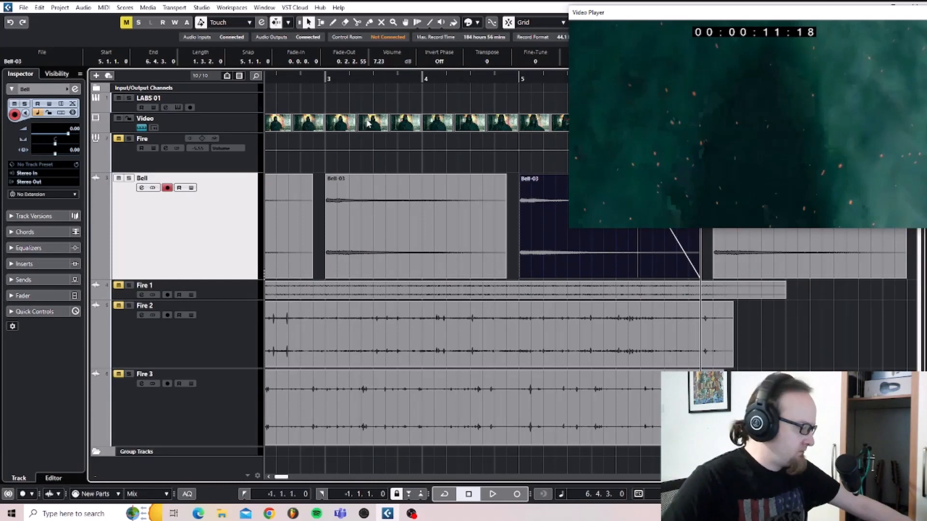
# Play the whole sequence of bell hits against the video from bar 1
pyautogui.hscroll(-6, 363, 123)
pyautogui.click(389, 77)
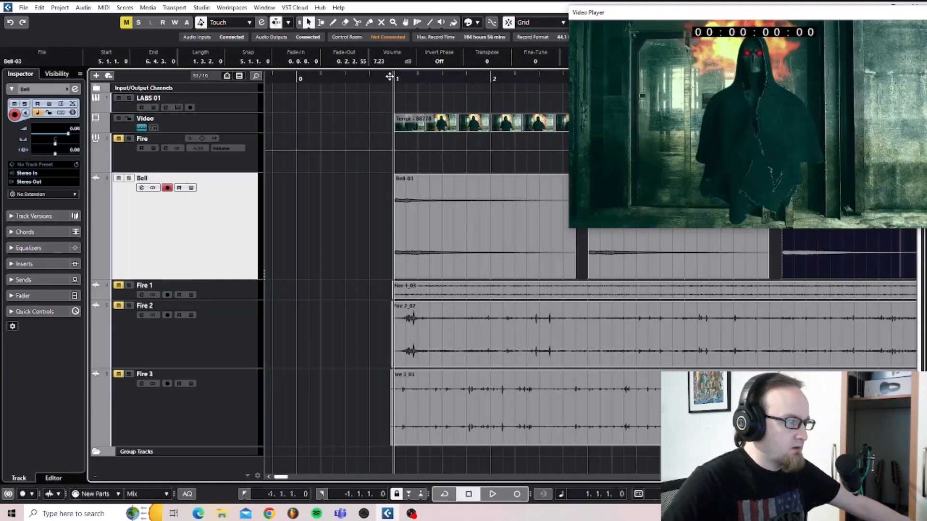
pyautogui.press('space')
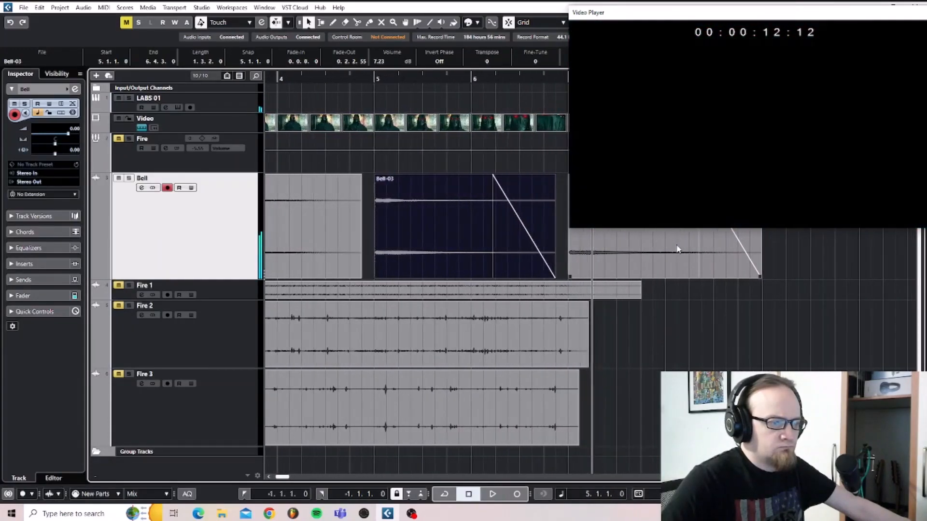
pyautogui.press('space')
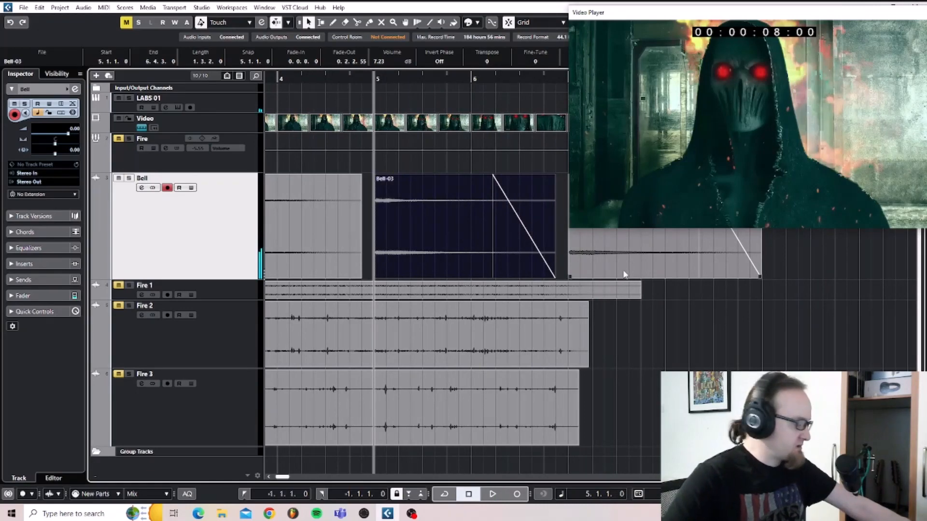
# Reduce the Bell track's height and load the Octaver pitch-shift effect into the Bell channel's first insert slot
pyautogui.hscroll(-2, 557, 270)
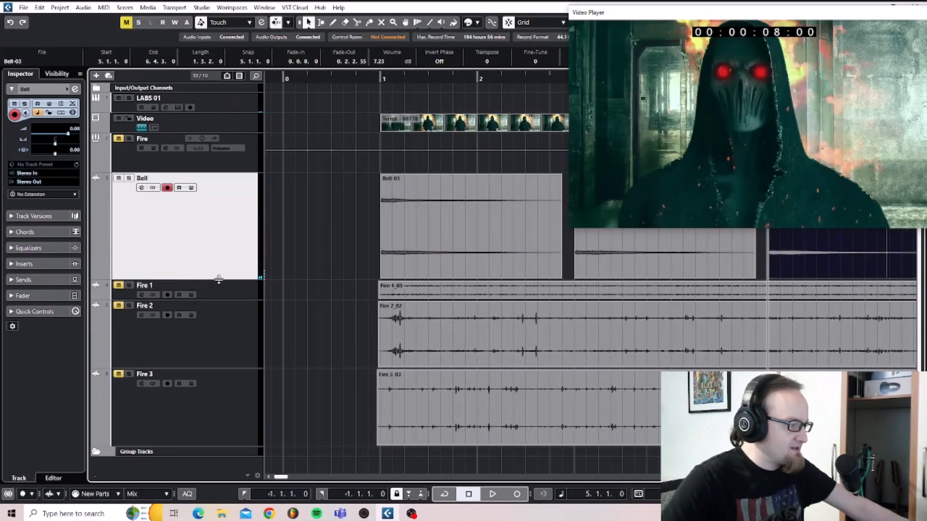
pyautogui.moveTo(216, 277); pyautogui.dragTo(223, 244)
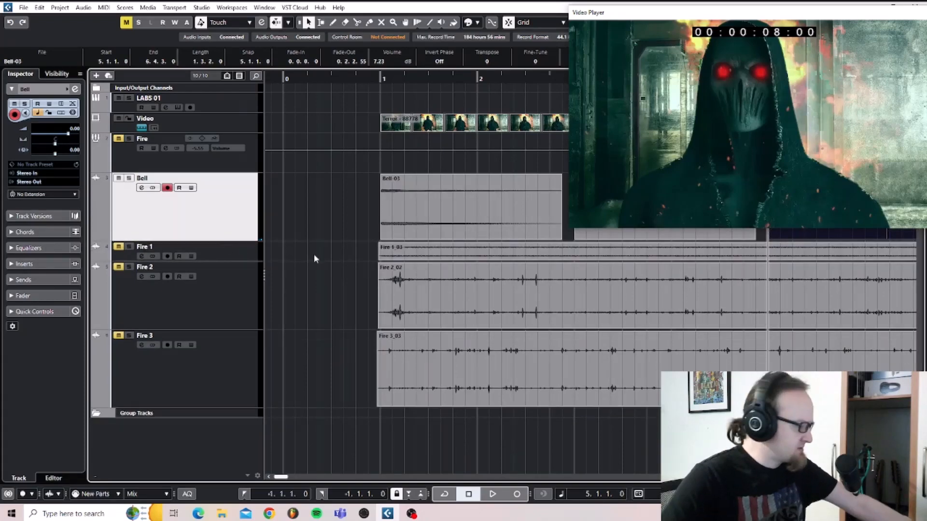
pyautogui.press('F3')
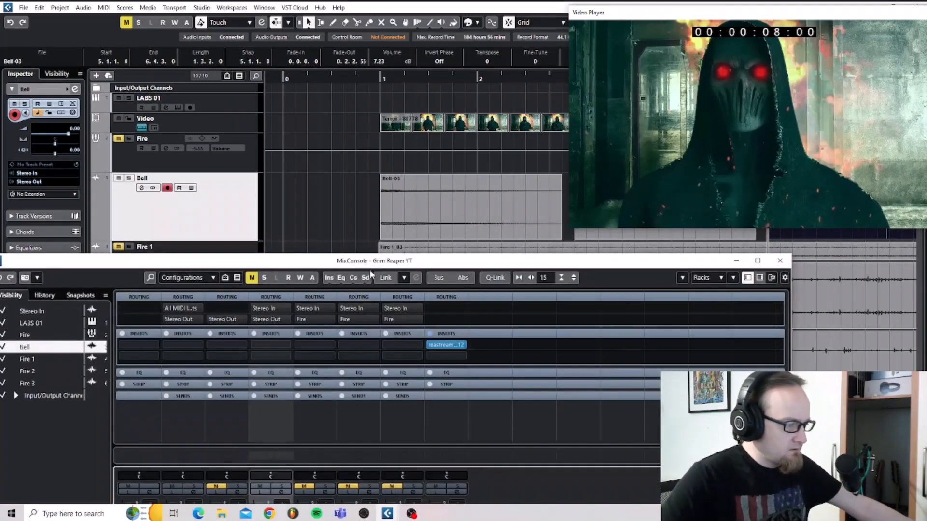
pyautogui.moveTo(372, 262); pyautogui.dragTo(387, 80)
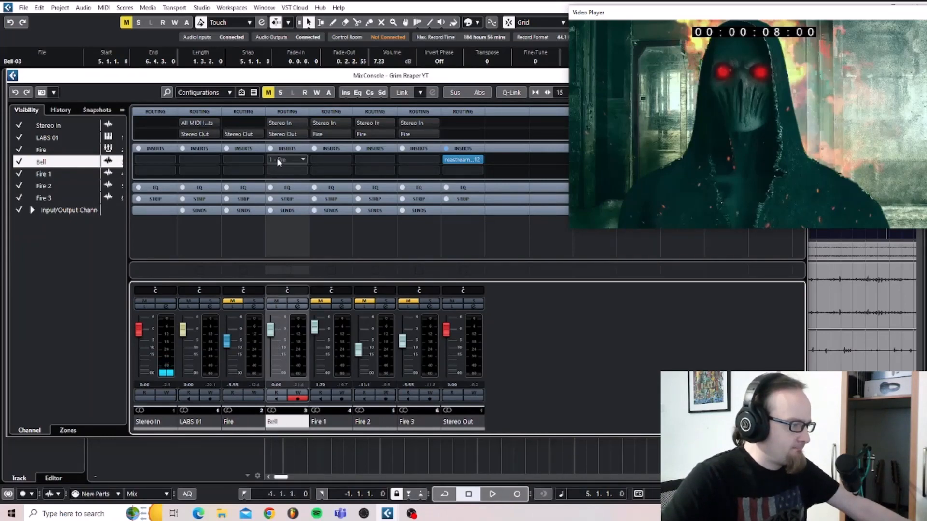
pyautogui.click(294, 161)
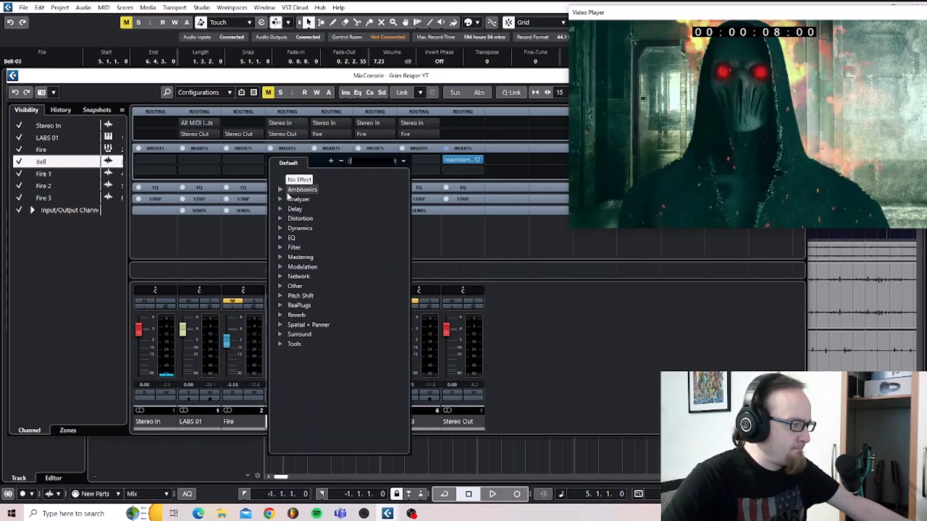
pyautogui.click(281, 296)
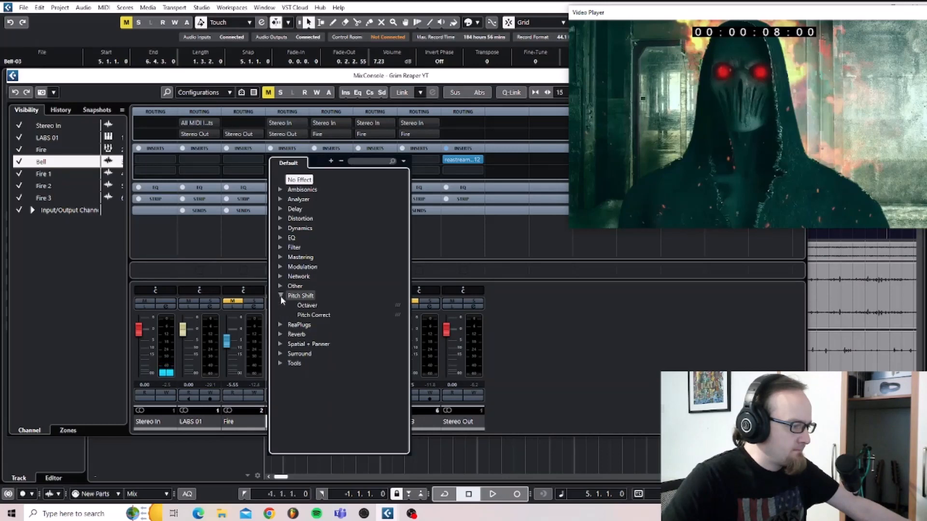
pyautogui.click(306, 306)
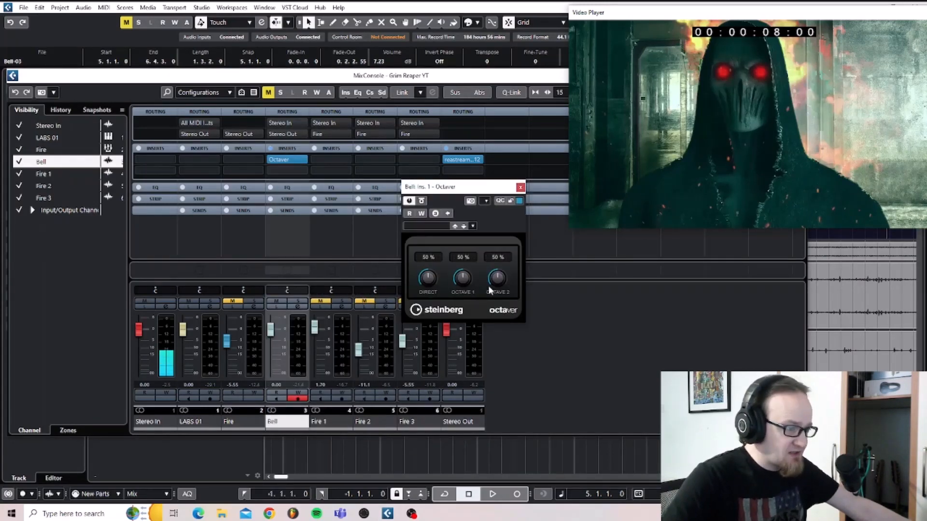
# Audition the bell through Octaver with all three levels at 50 %, and close the effect and the MixConsole
pyautogui.press('space')
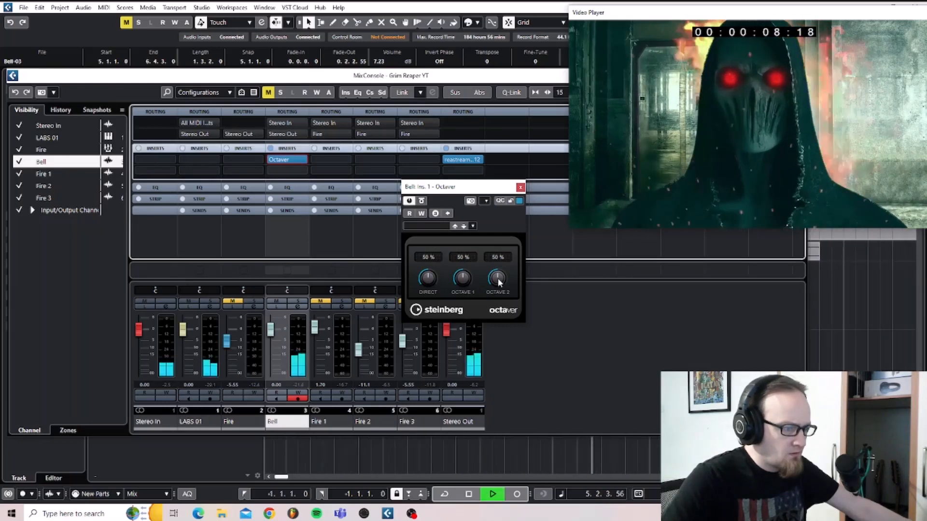
pyautogui.moveTo(497, 278); pyautogui.dragTo(497, 278)
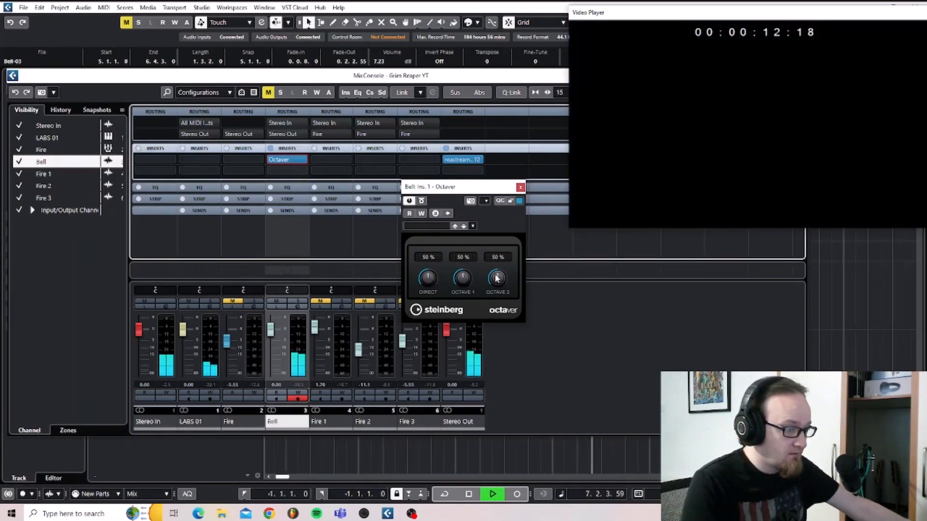
pyautogui.press('space')
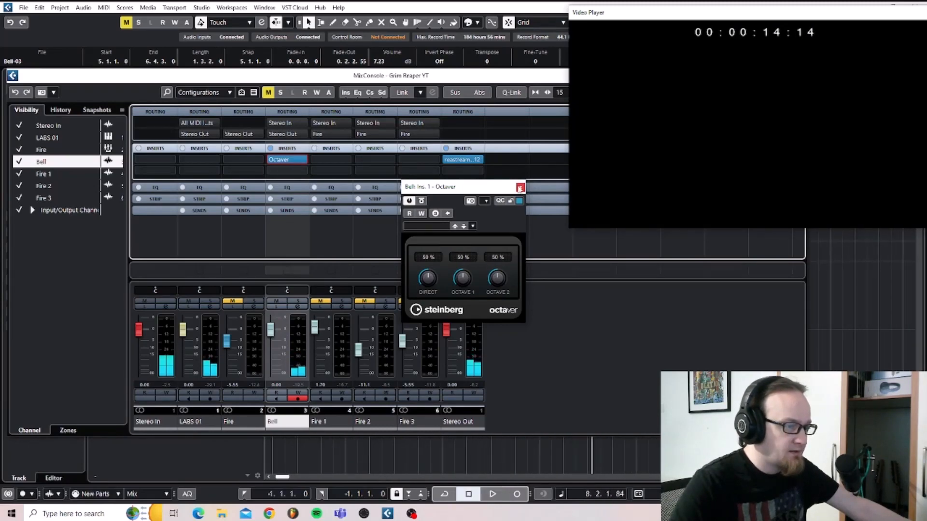
pyautogui.click(520, 187)
pyautogui.moveTo(458, 77); pyautogui.dragTo(471, 285)
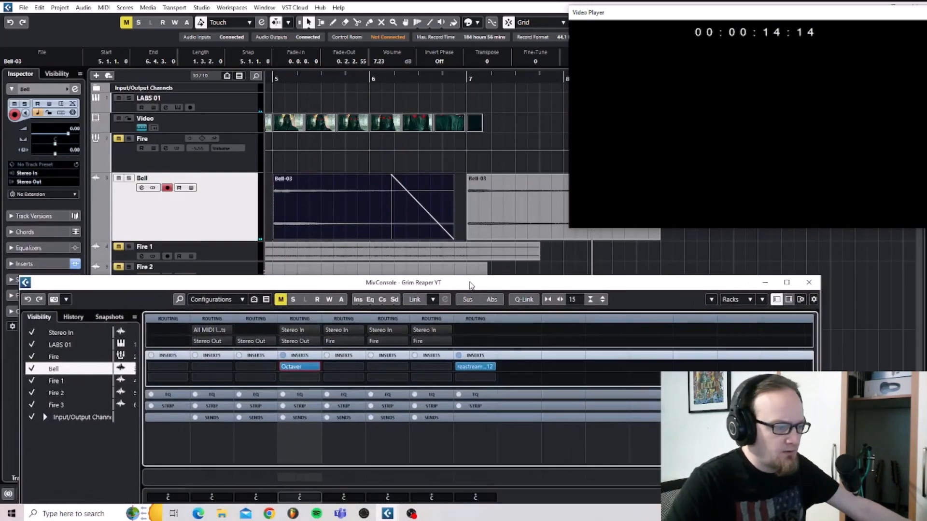
pyautogui.click(807, 283)
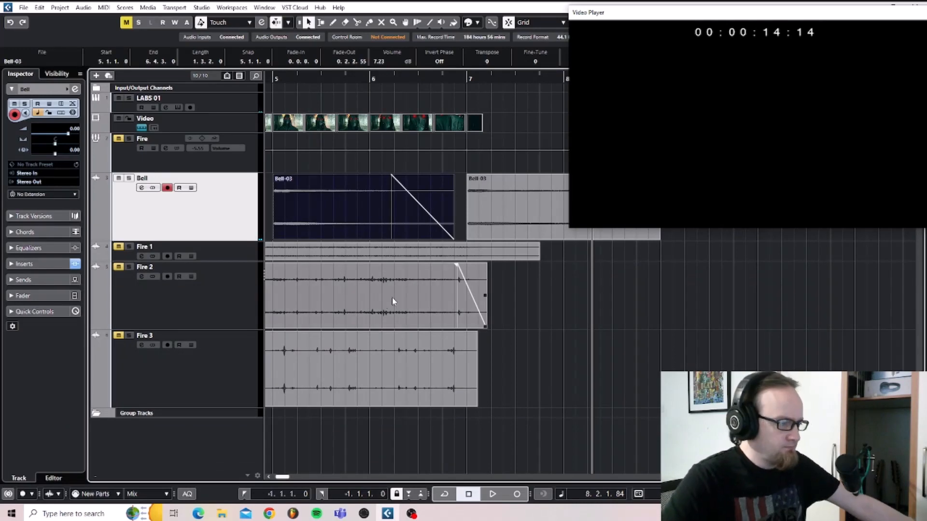
# Add one BBC Symphony Orchestra instrument track routed to Stereo Out
pyautogui.hscroll(-10, 528, 301)
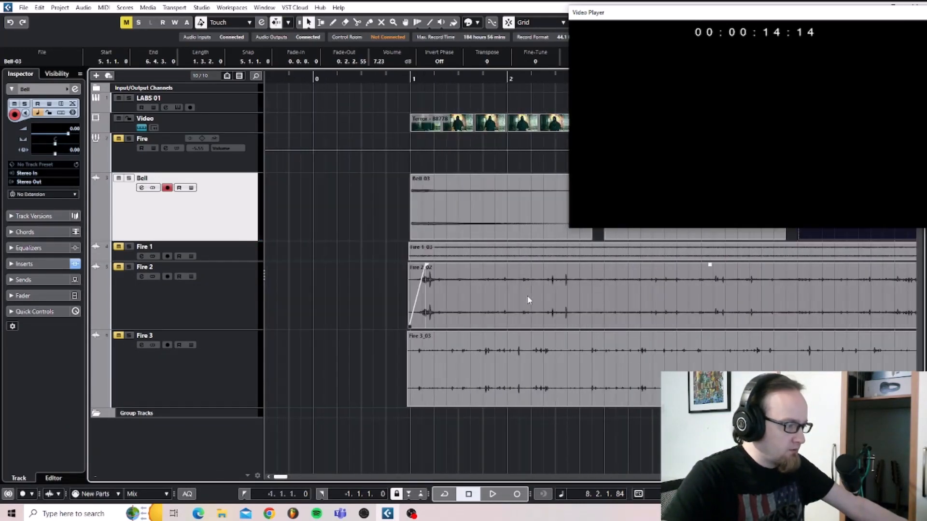
pyautogui.rightClick(199, 434)
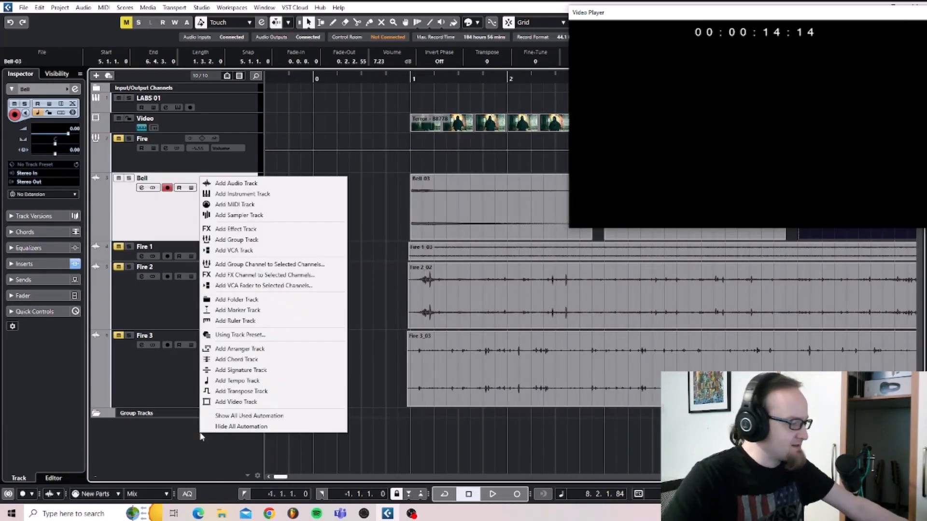
pyautogui.click(236, 194)
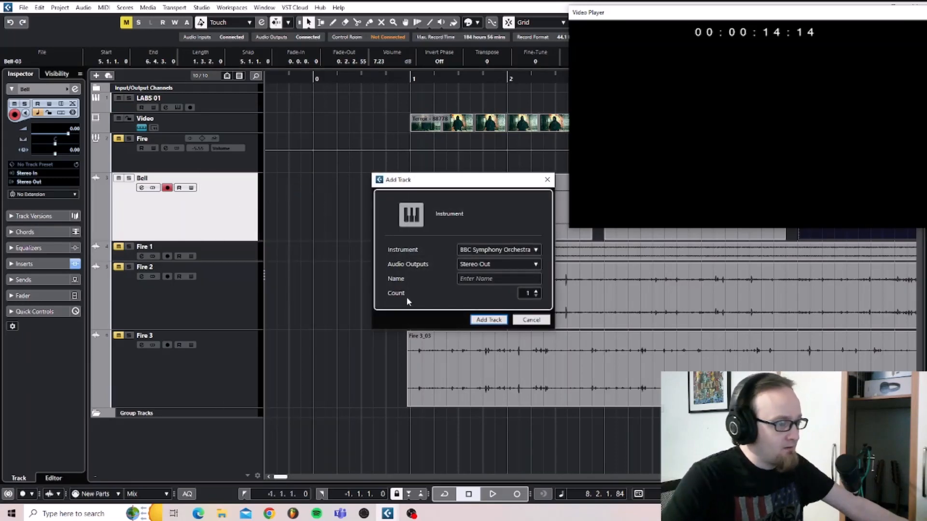
pyautogui.click(499, 323)
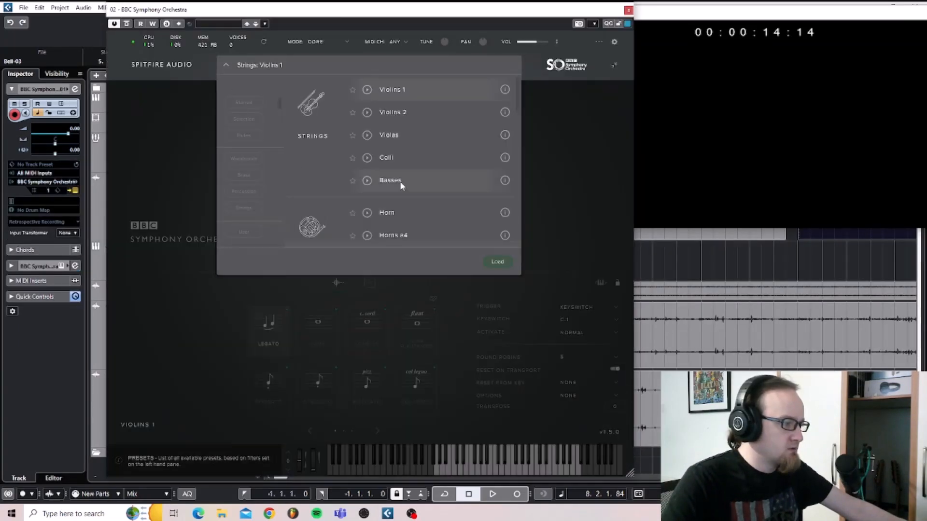
# Load the Basses strings preset in BBC Symphony Orchestra, select the Spiccato articulation and close the instrument
pyautogui.click(391, 181)
pyautogui.click(499, 262)
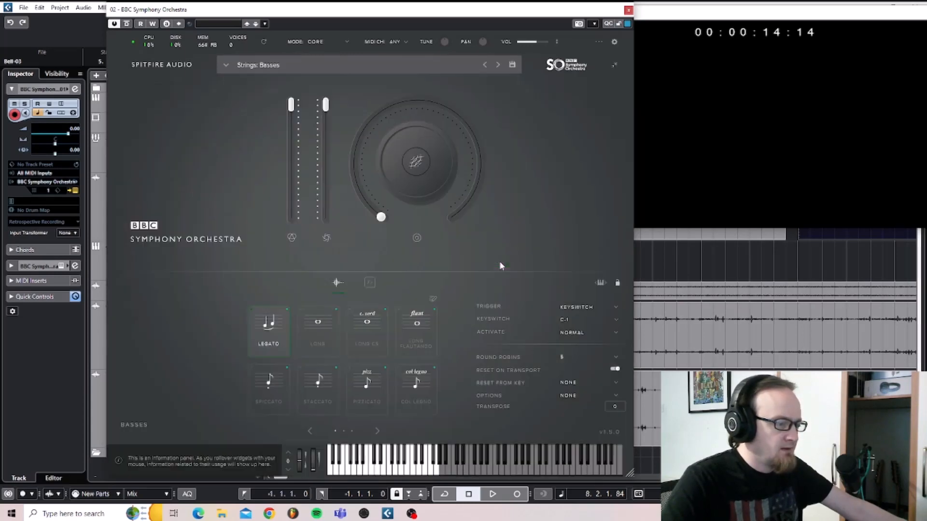
pyautogui.click(281, 404)
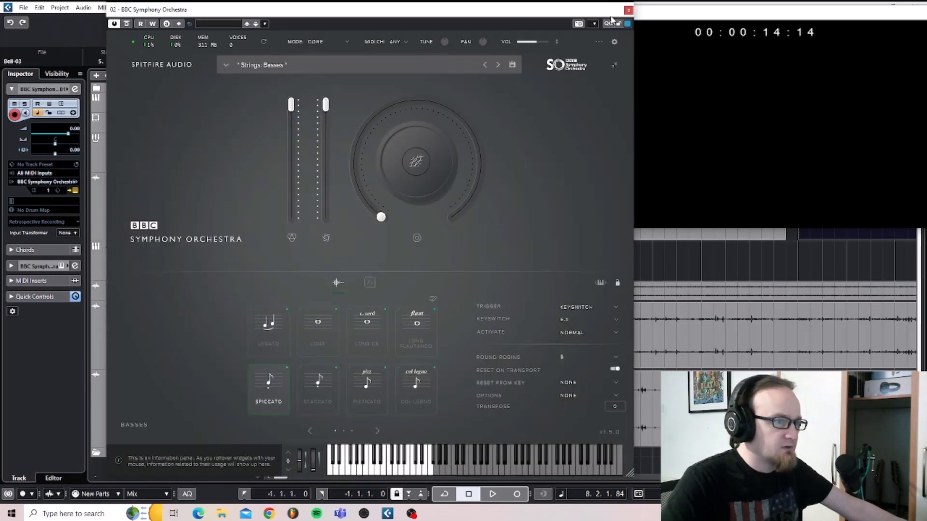
pyautogui.click(628, 10)
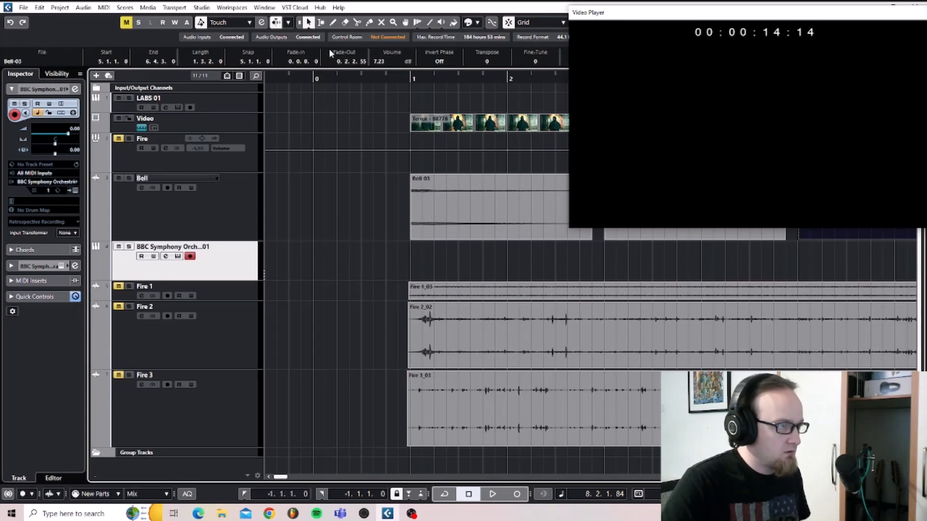
# Play the video from bar 0 several times while rehearsing the spiccato bass pattern on the armed BBC Symphony Orchestra track
pyautogui.click(319, 80)
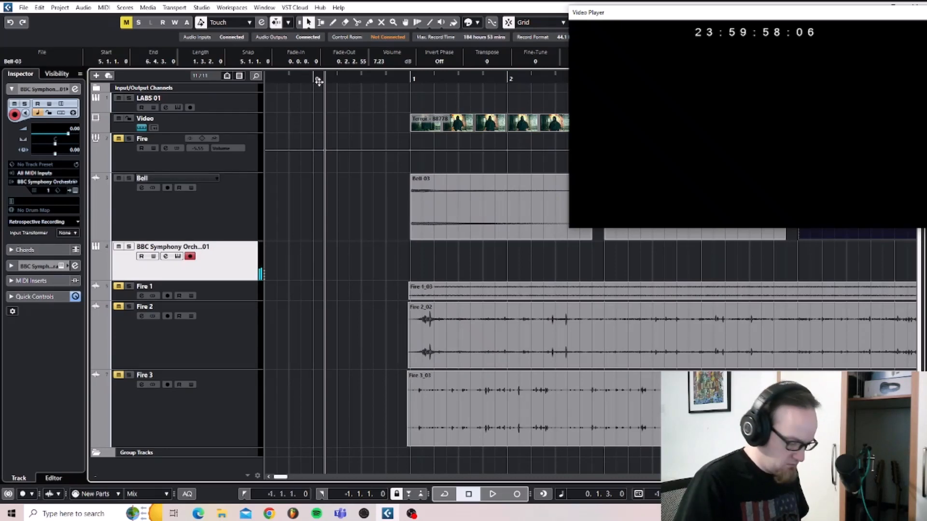
pyautogui.press('space')
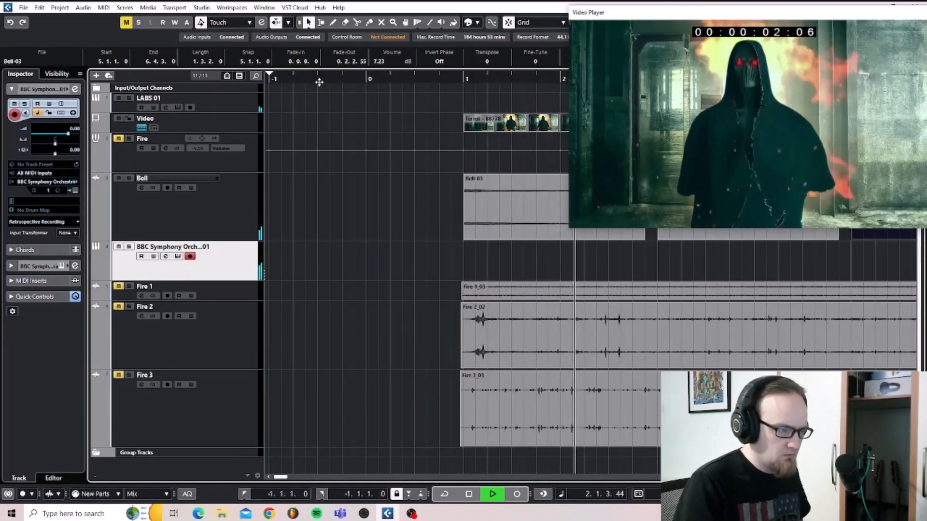
pyautogui.press('space')
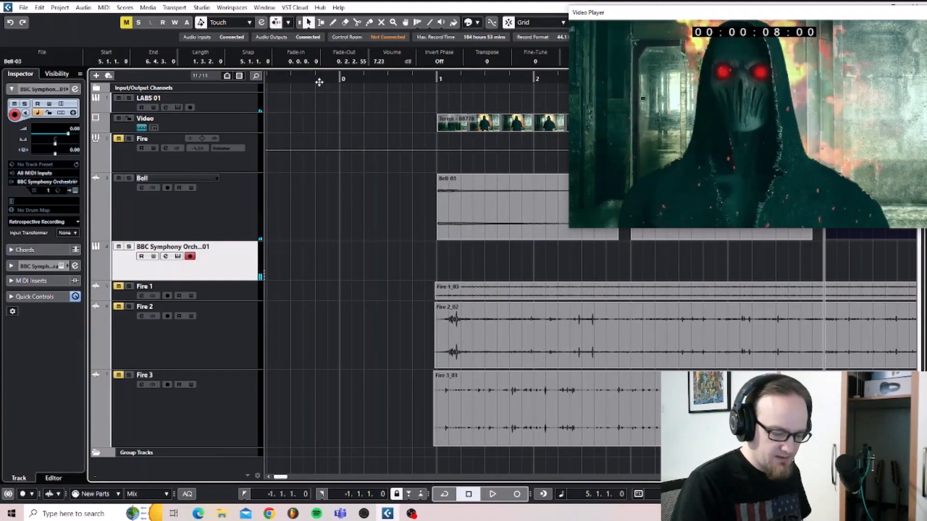
pyautogui.press('Home')
pyautogui.press('KP_Subtract')
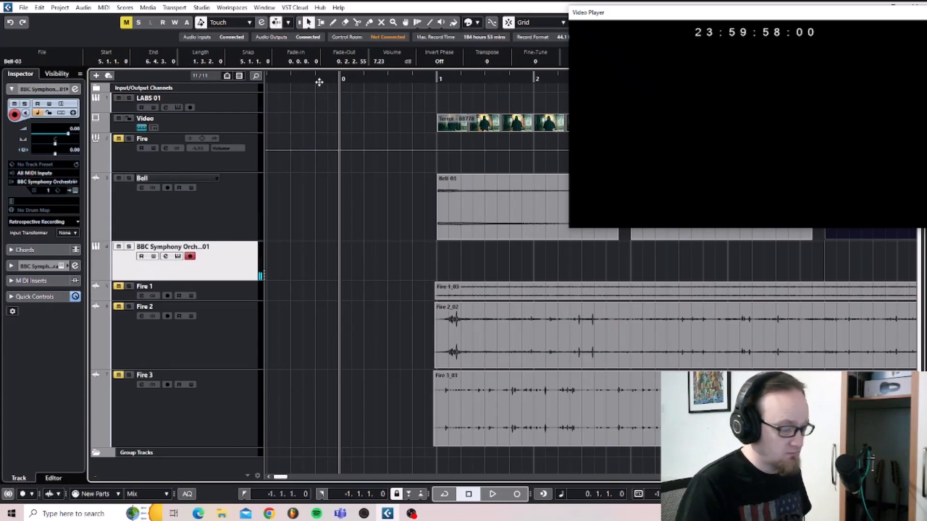
pyautogui.press('space')
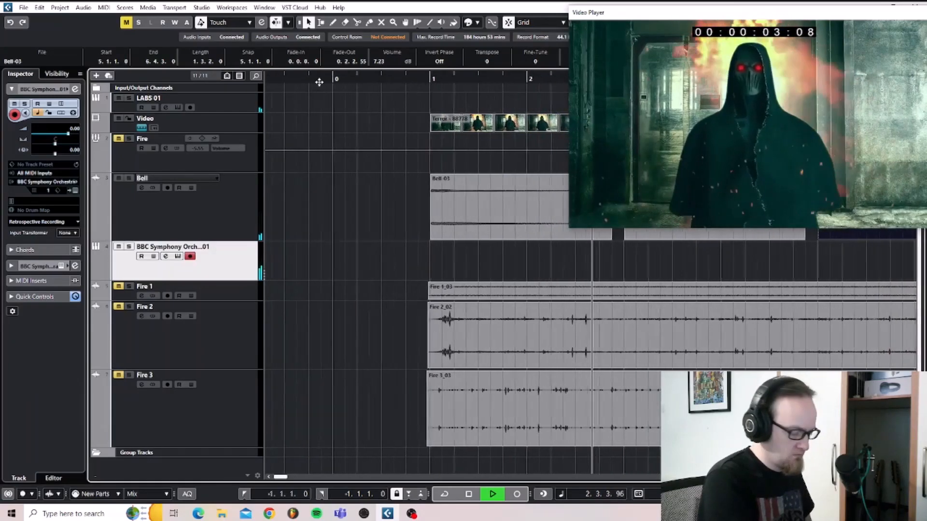
pyautogui.press('space')
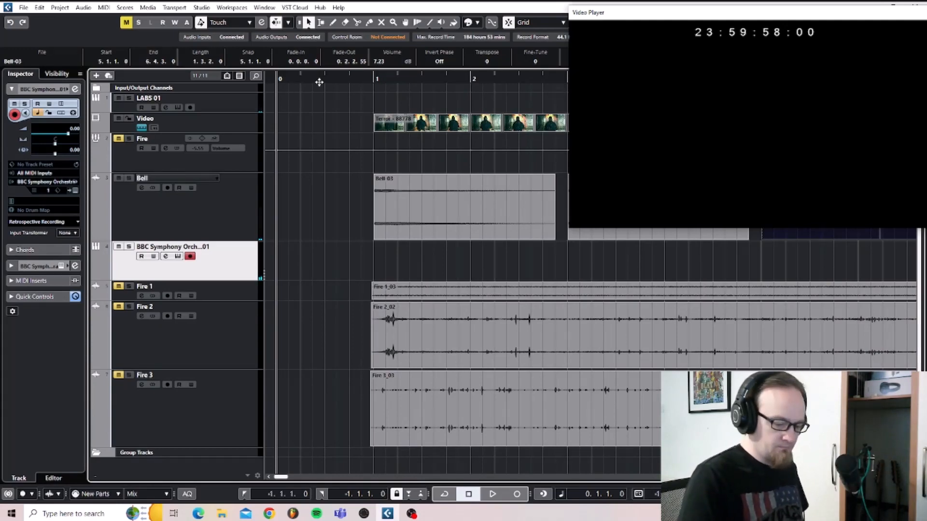
pyautogui.press('KP_Multiply')
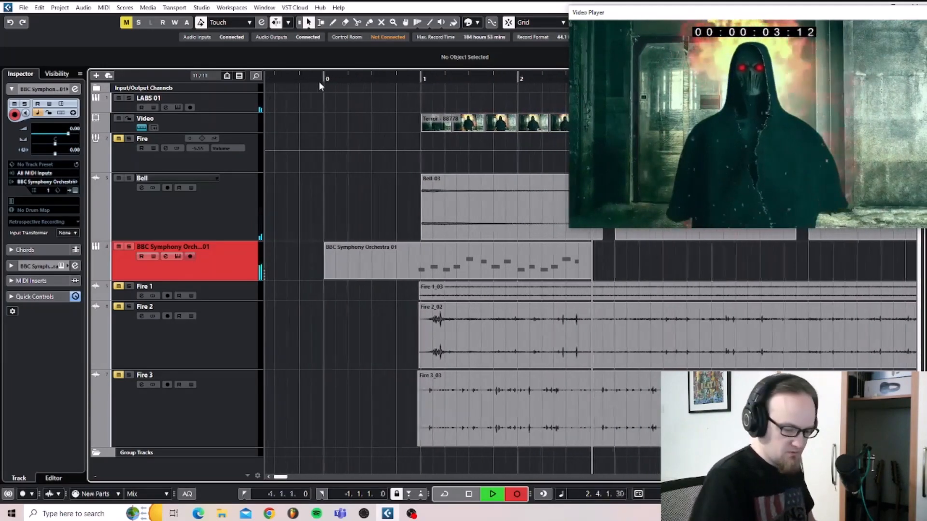
pyautogui.press('space')
pyautogui.press('Delete')
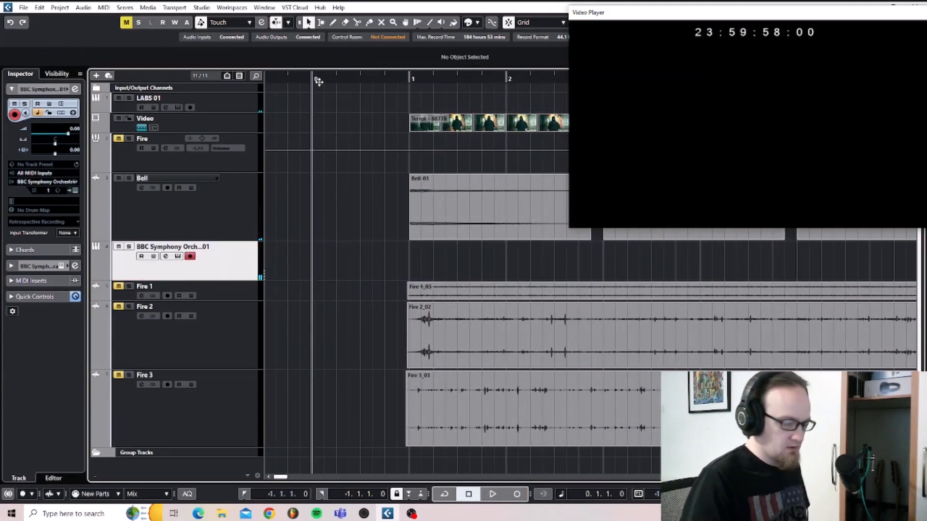
# Record the spiccato bass pattern on the BBC Symphony Orchestra track from bar 0 and play the take back with the video
pyautogui.press('KP_Multiply')
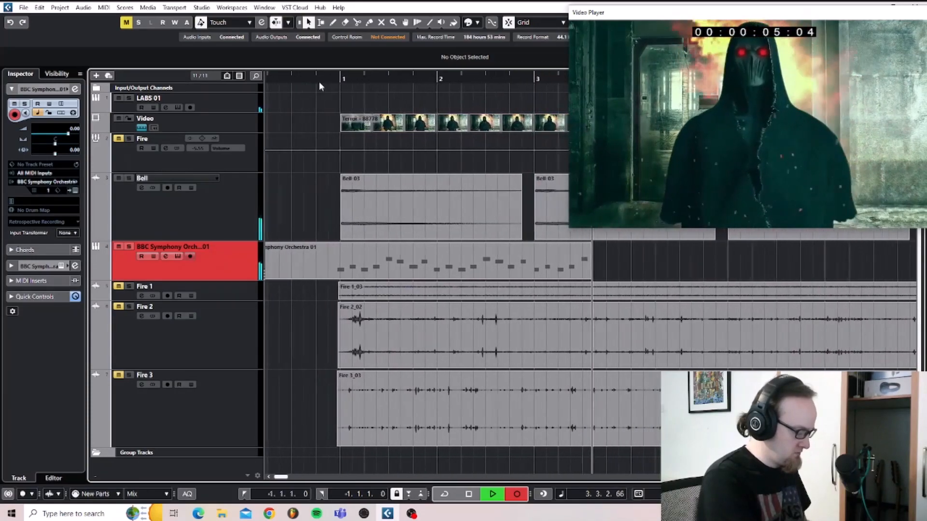
pyautogui.press('space')
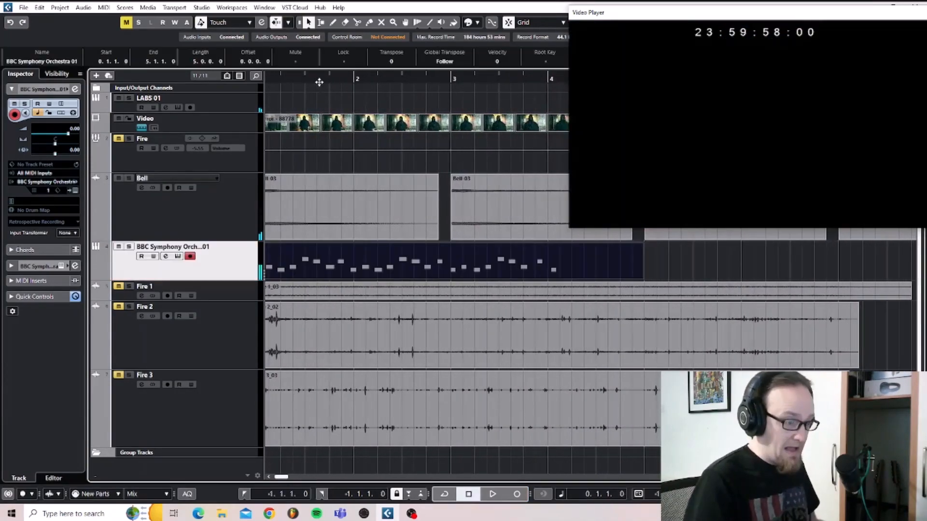
pyautogui.moveTo(317, 209)
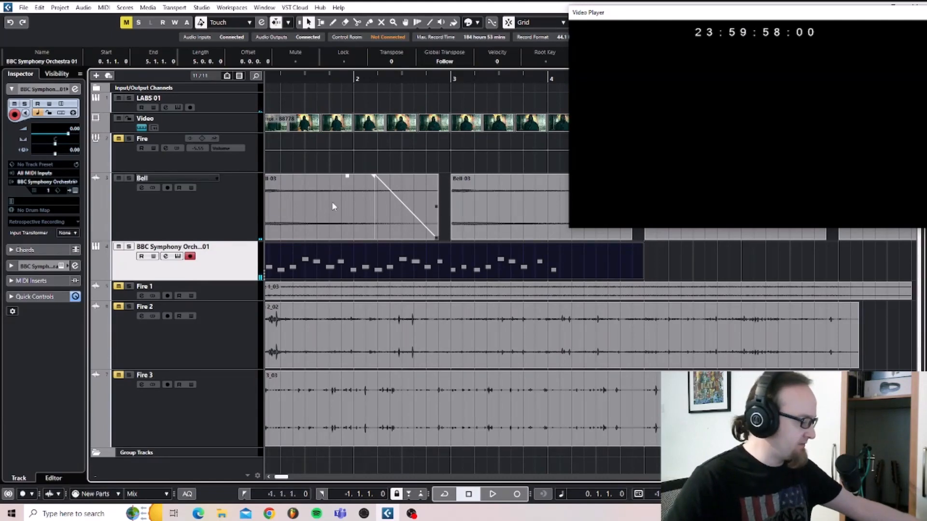
pyautogui.hscroll(-3, 366, 240)
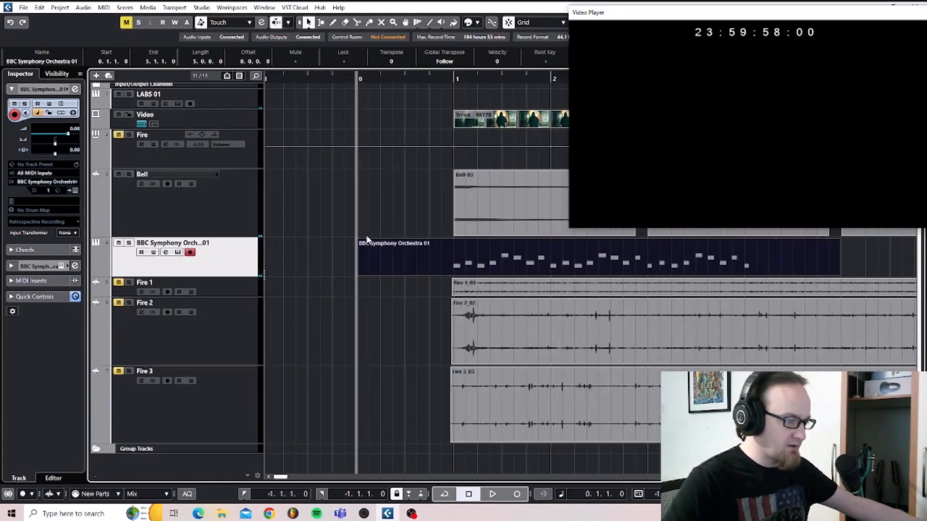
pyautogui.click(425, 78)
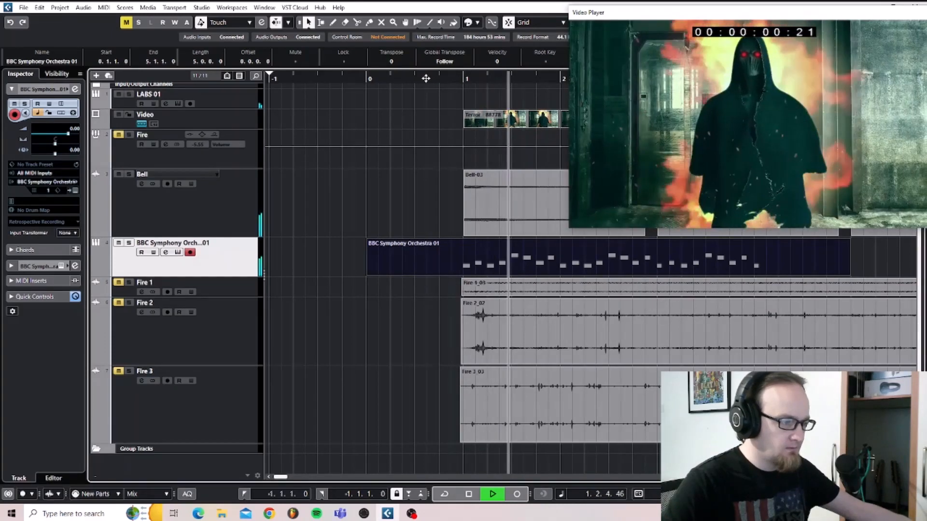
pyautogui.press('space')
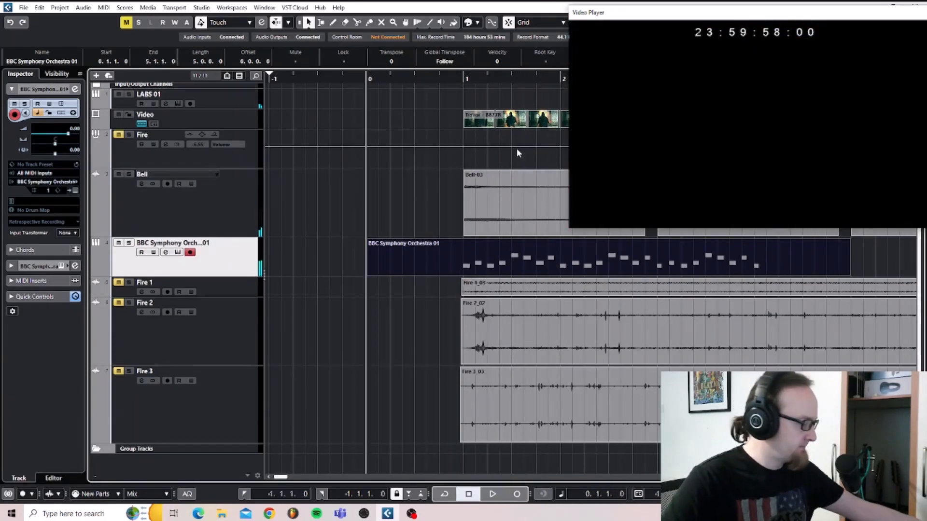
# Split the recorded bass part at bar 2, delete the remainder and trim its start to bar 1, leaving one bar
pyautogui.press('3')
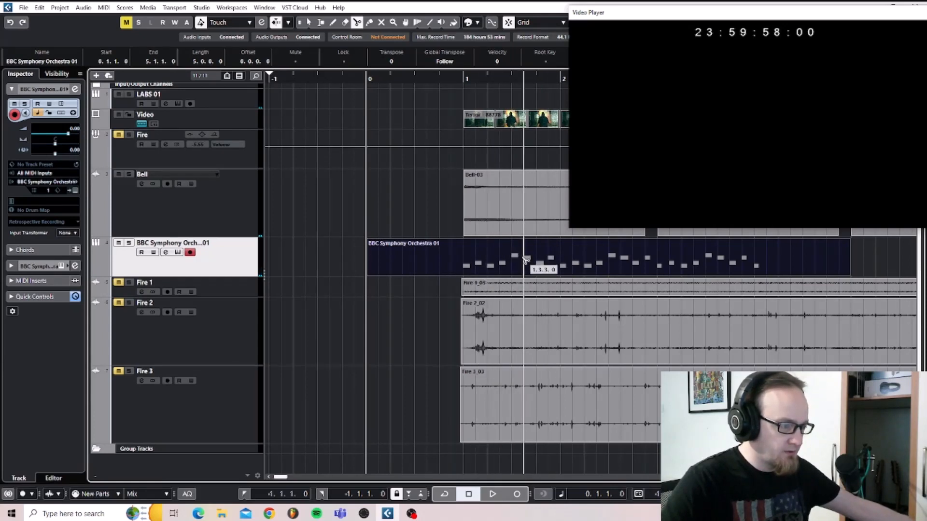
pyautogui.click(562, 256)
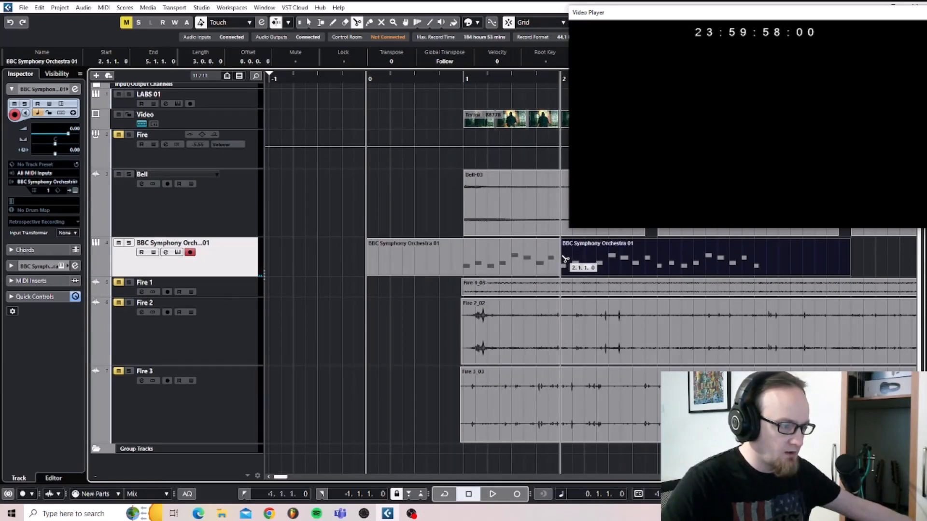
pyautogui.press('1')
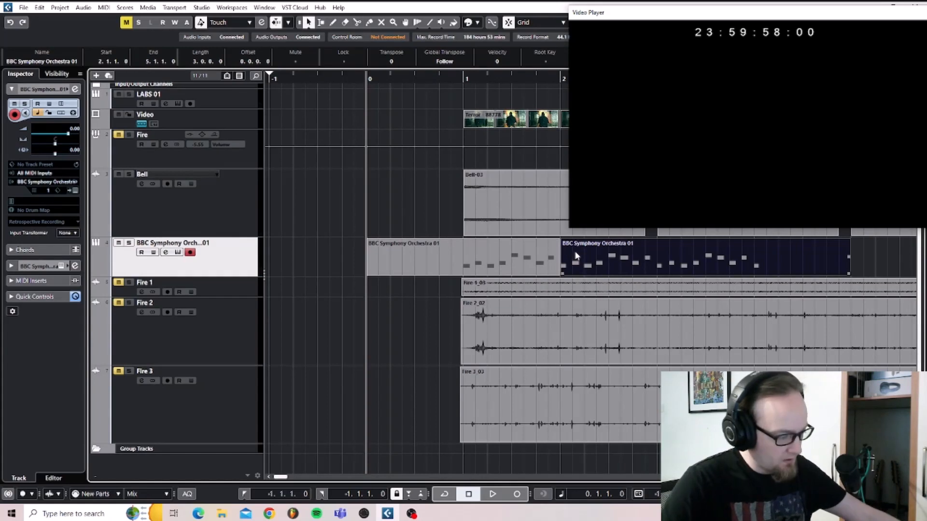
pyautogui.press('Delete')
pyautogui.moveTo(368, 274); pyautogui.dragTo(464, 274)
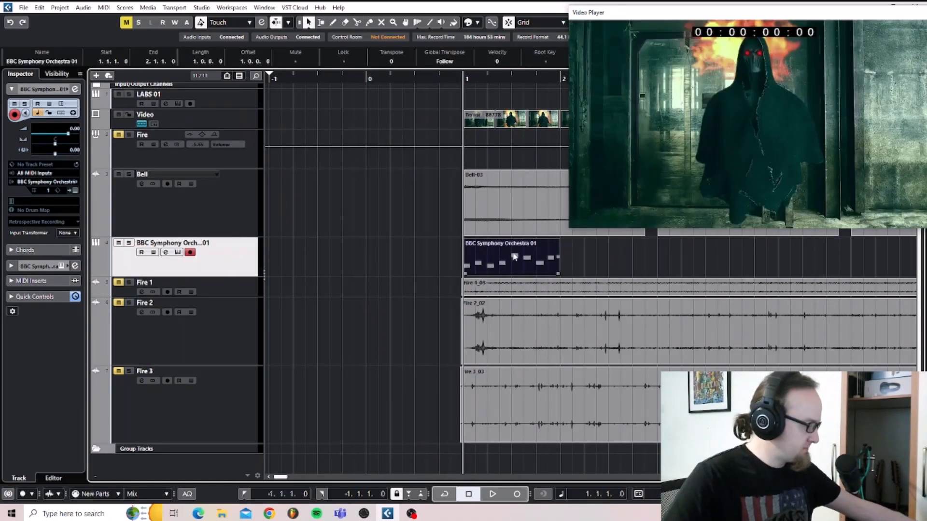
# Duplicate the one-bar bass part back to back through bar 6, deleting the surplus copy at bar 7
pyautogui.hotkey('ctrl', 'd')
pyautogui.hotkey('ctrl', 'd')
pyautogui.hotkey('ctrl', 'd')
pyautogui.hotkey('ctrl', 'd')
pyautogui.hotkey('ctrl', 'd')
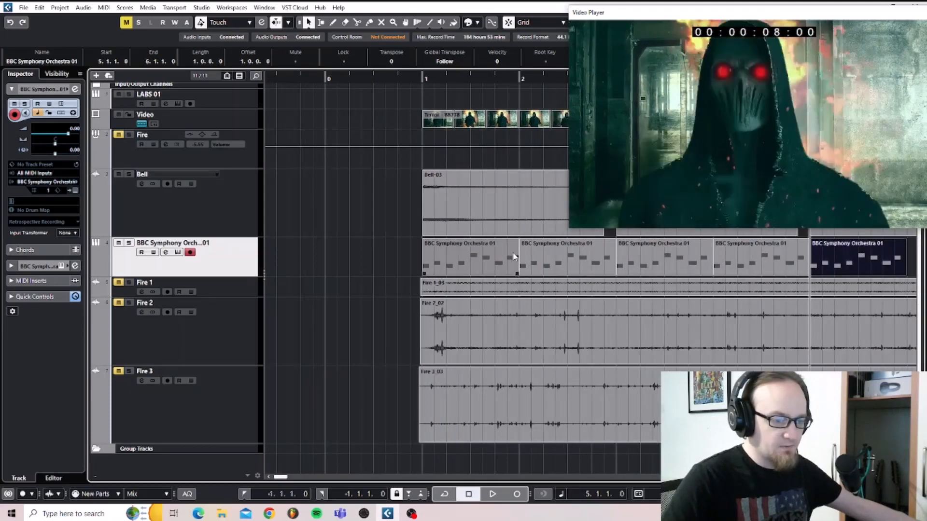
pyautogui.hotkey('ctrl', 'd')
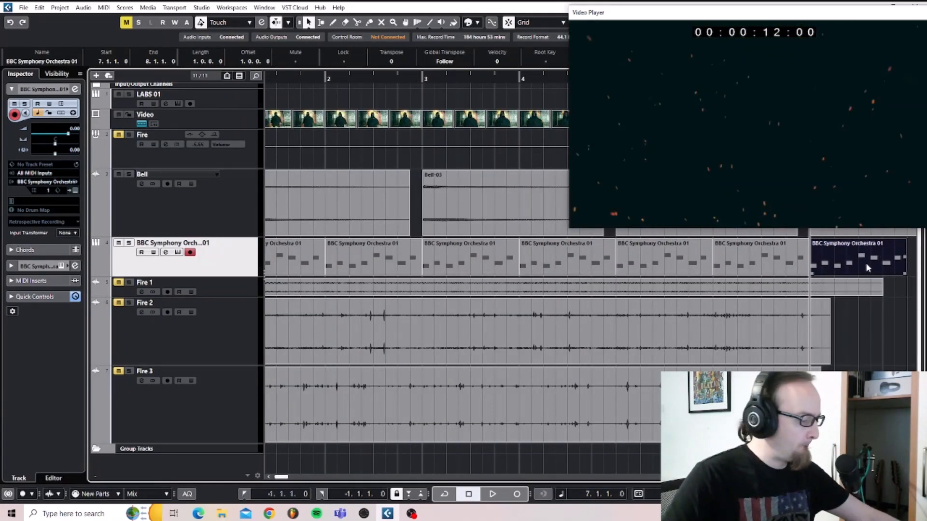
pyautogui.press('Delete')
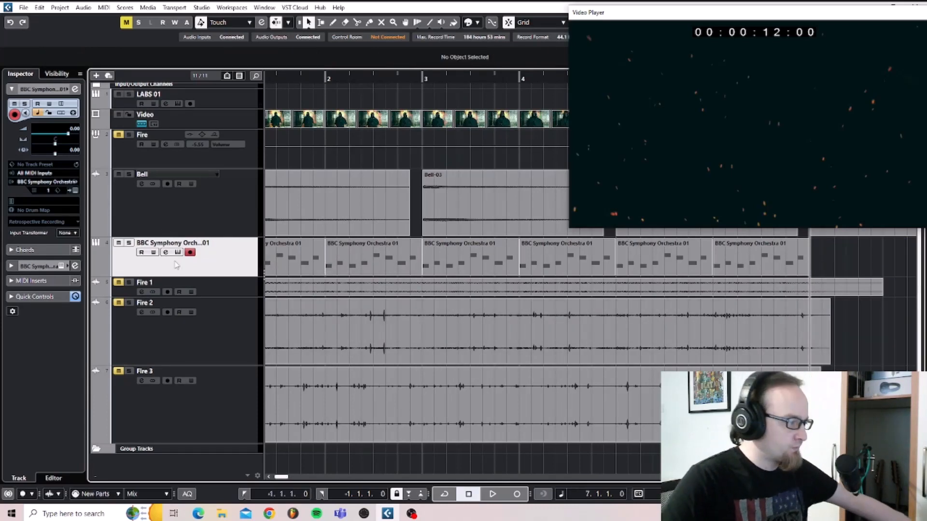
# Rename the BBC Symphony Orchestra track as Bass
pyautogui.doubleClick(181, 243)
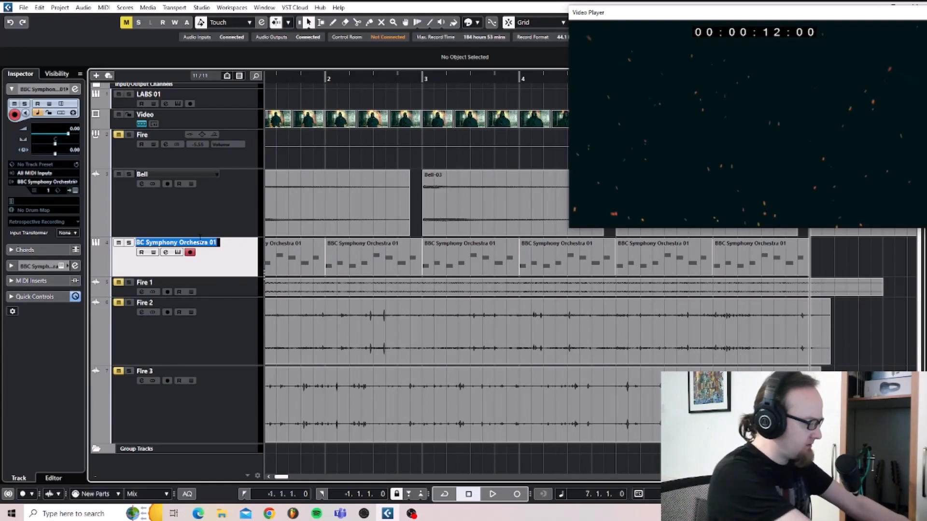
pyautogui.write('Bass')
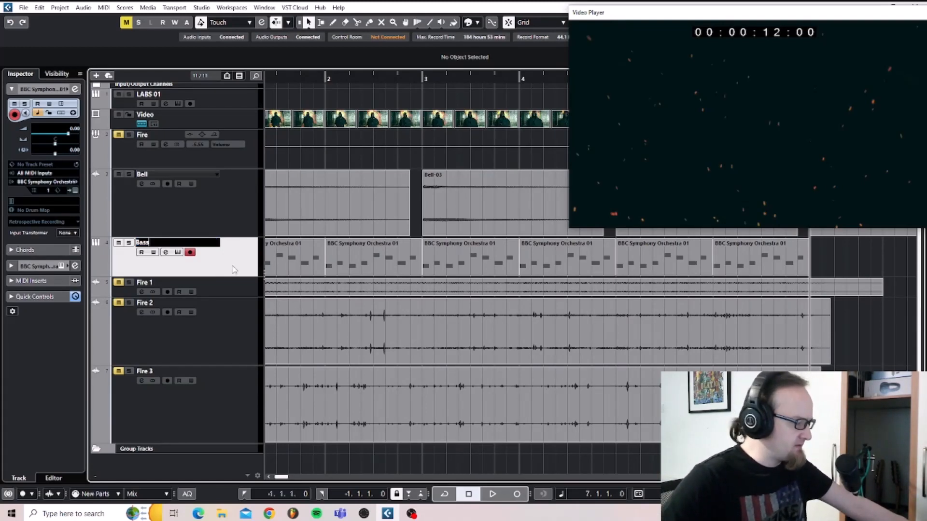
pyautogui.press('Return')
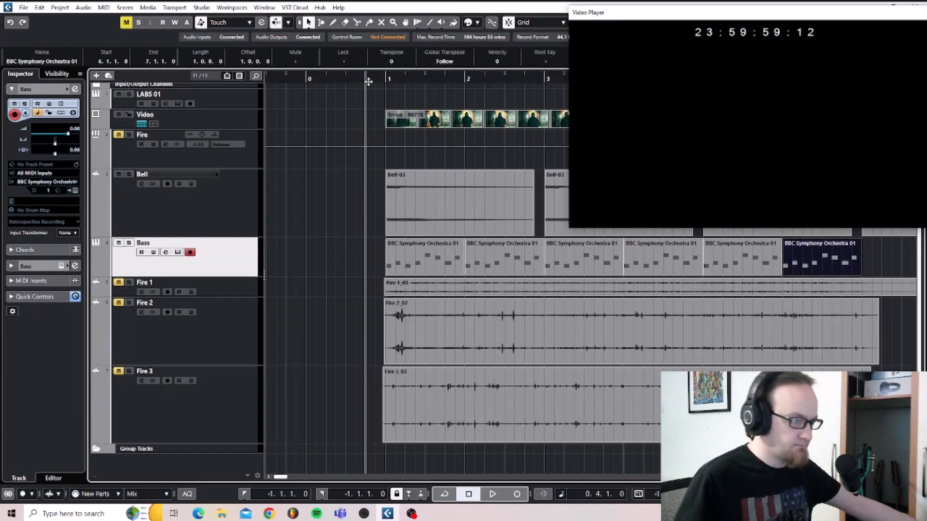
# Play back the repeated bass parts, raise the master volume inside the Bass track's instrument and close the instrument
pyautogui.press('space')
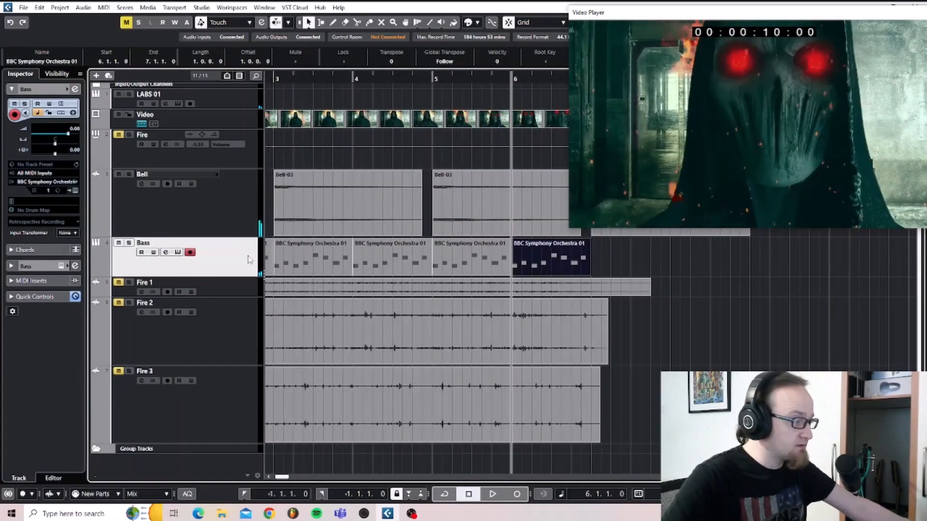
pyautogui.click(178, 253)
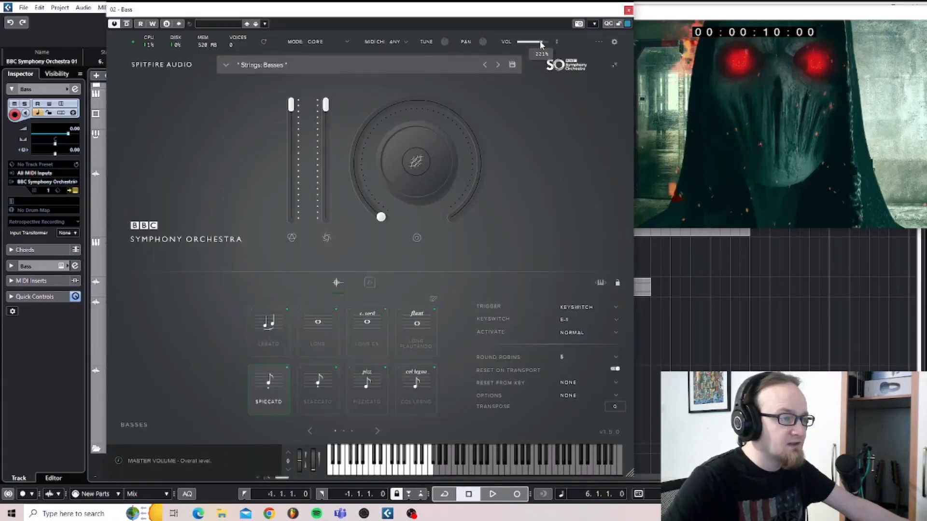
pyautogui.moveTo(541, 44); pyautogui.dragTo(544, 43)
pyautogui.click(629, 10)
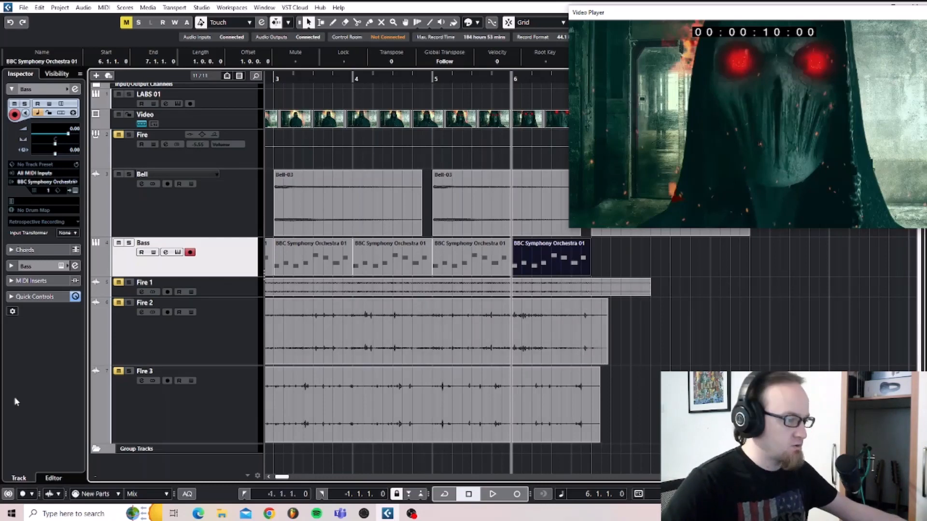
pyautogui.rightClick(217, 271)
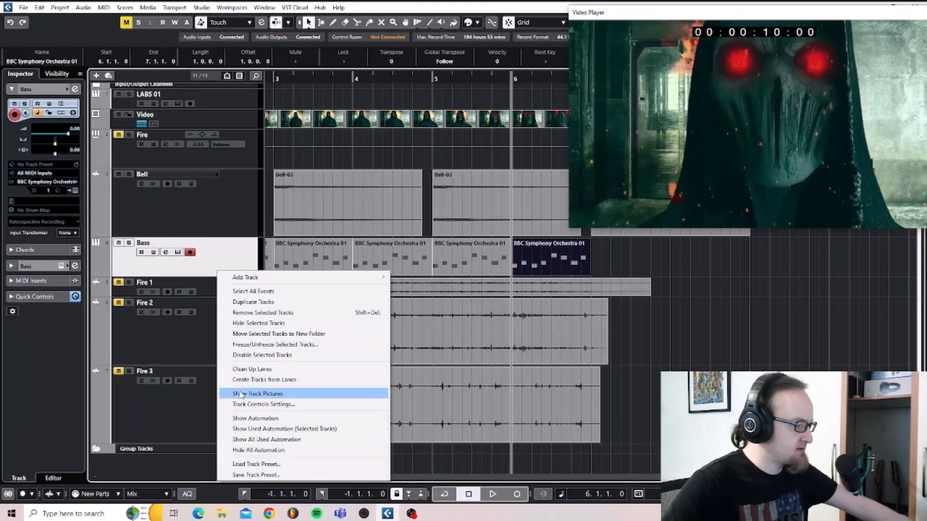
pyautogui.click(243, 419)
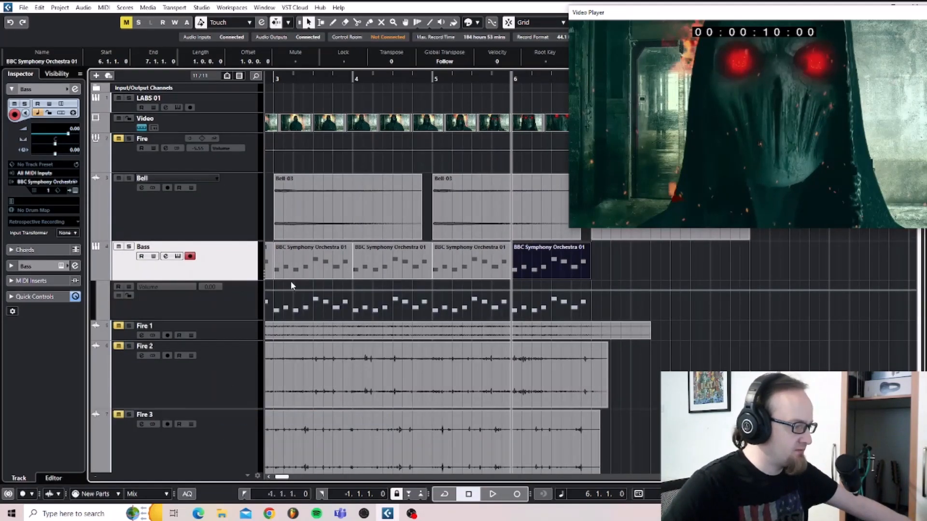
pyautogui.scroll(-2, 401, 301)
pyautogui.hscroll(-3, 402, 301)
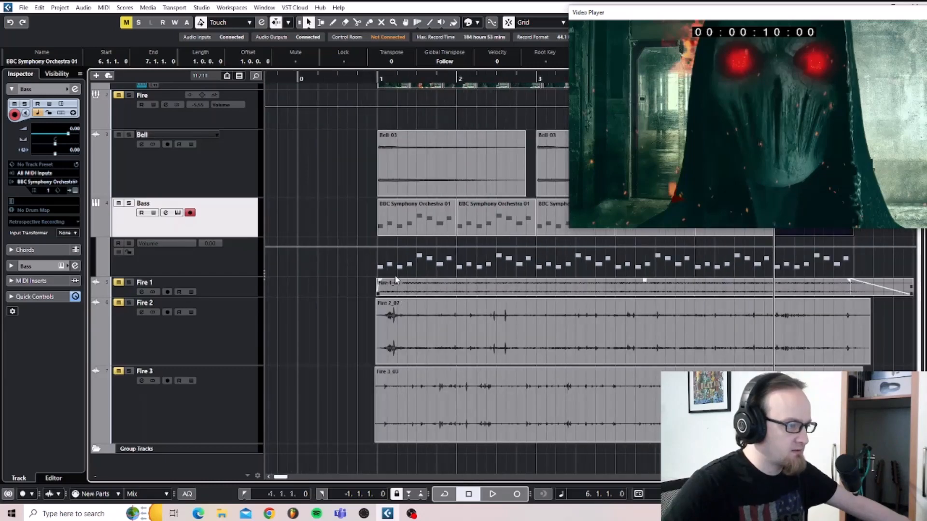
pyautogui.click(379, 246)
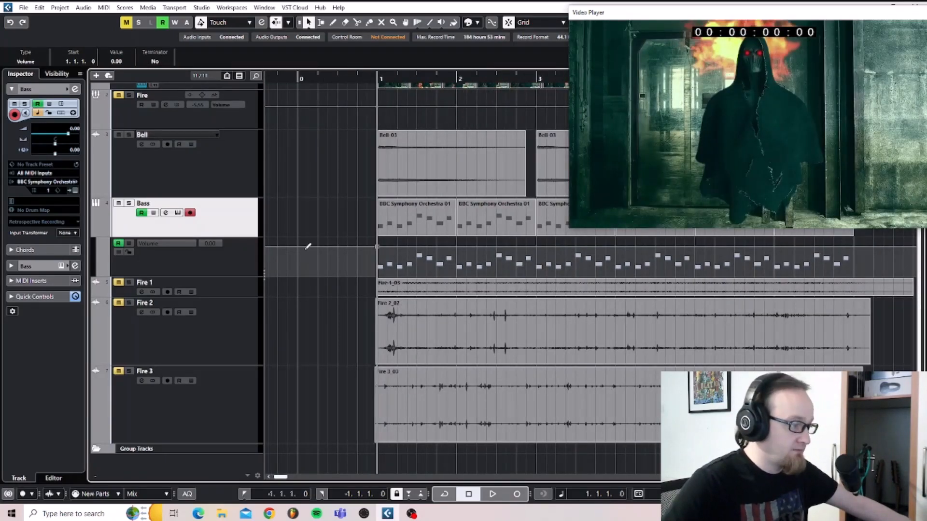
pyautogui.rightClick(200, 263)
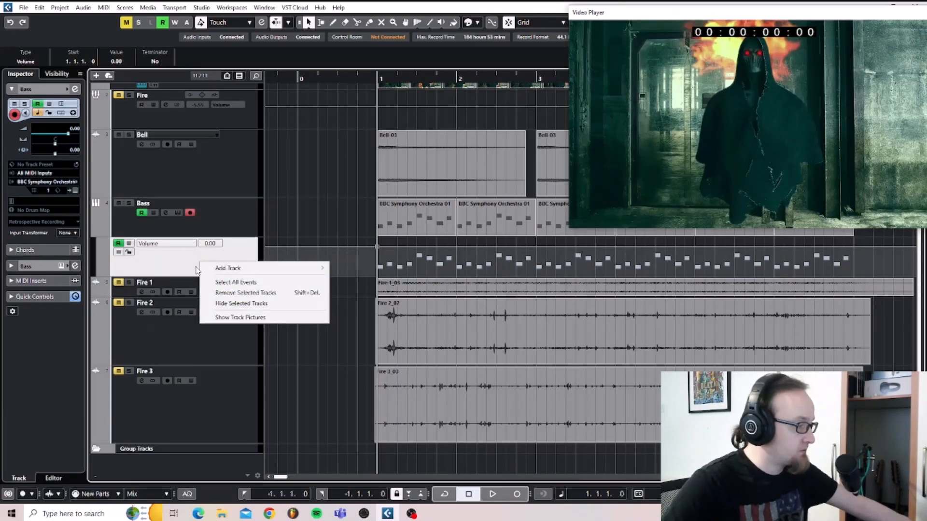
pyautogui.rightClick(175, 257)
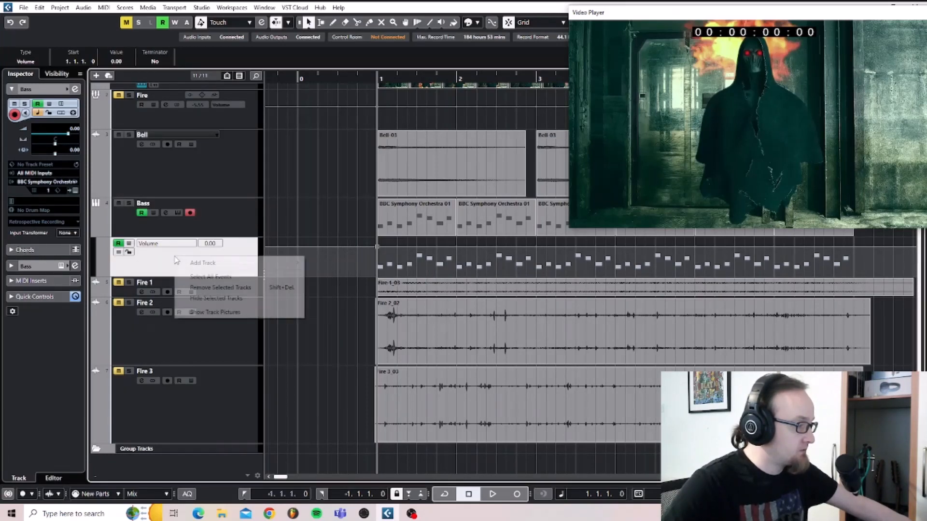
pyautogui.click(204, 289)
pyautogui.click(441, 279)
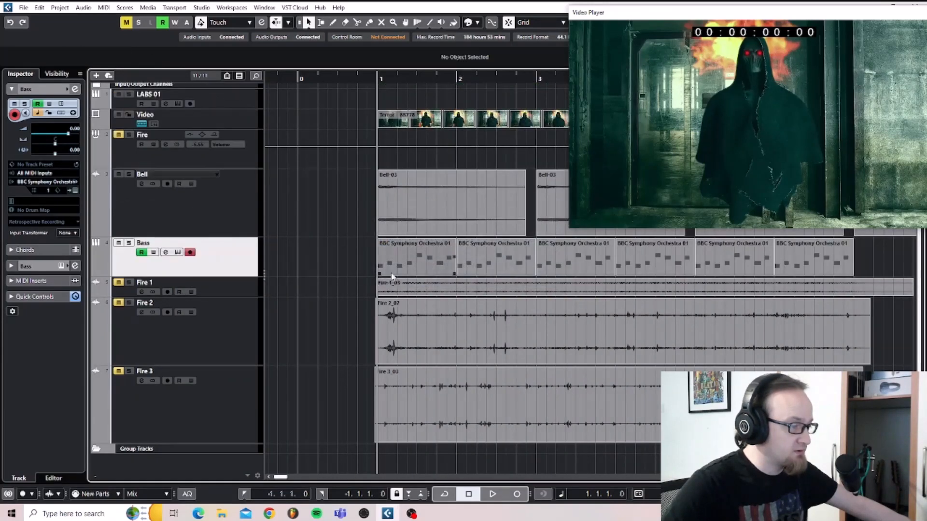
pyautogui.click(141, 252)
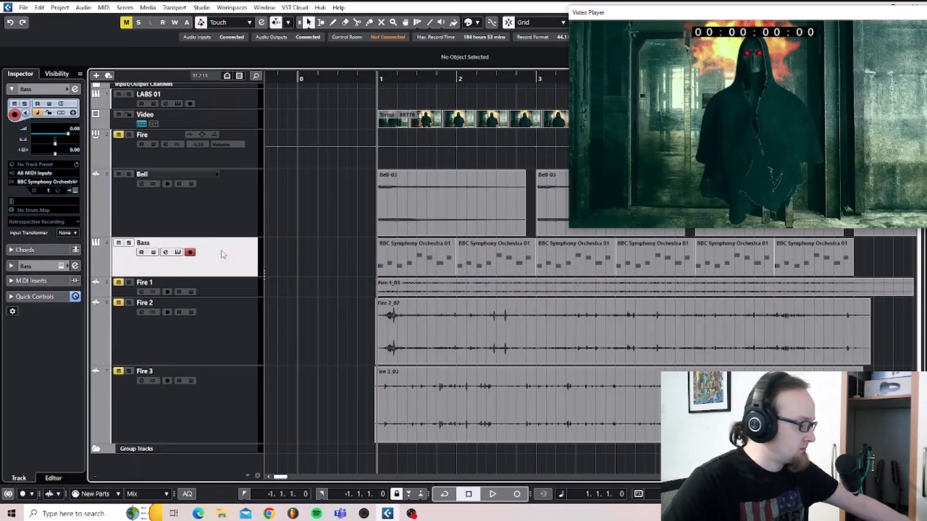
# Lower the Bass channel's fader to -4.05 in the MixConsole, then close the mixer
pyautogui.press('3')
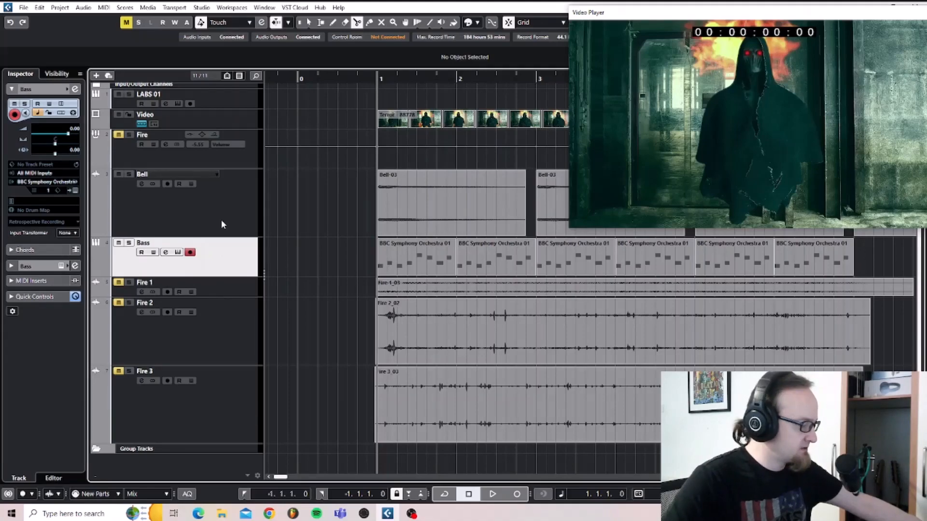
pyautogui.press('1')
pyautogui.press('F3')
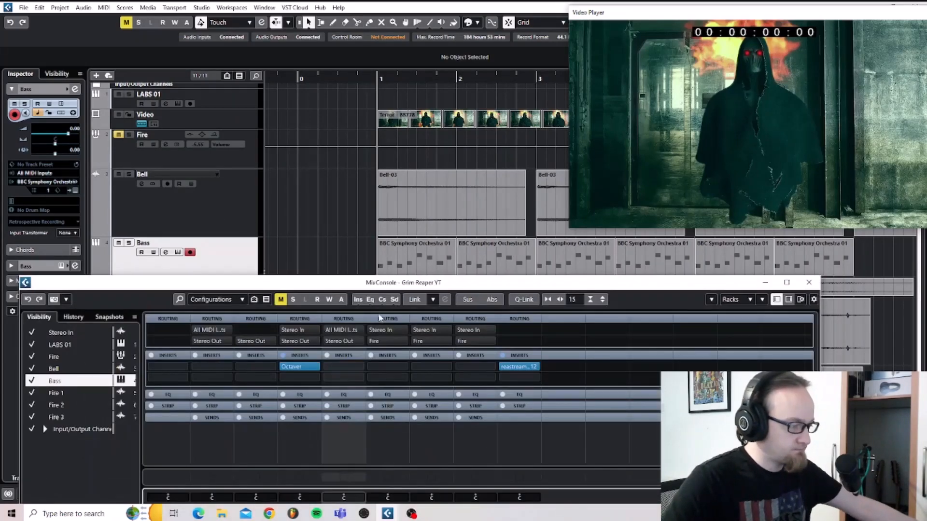
pyautogui.moveTo(397, 284); pyautogui.dragTo(392, 75)
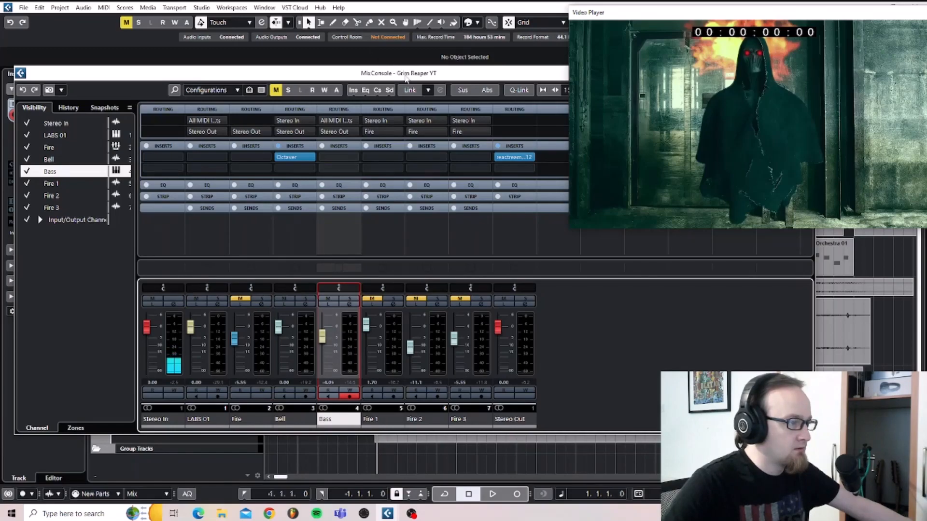
pyautogui.moveTo(405, 79); pyautogui.dragTo(208, 235)
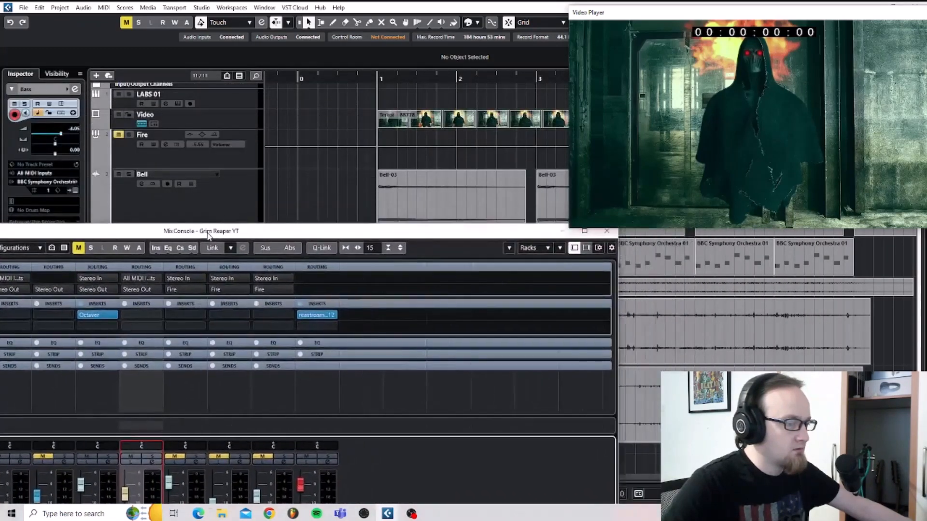
pyautogui.click(606, 231)
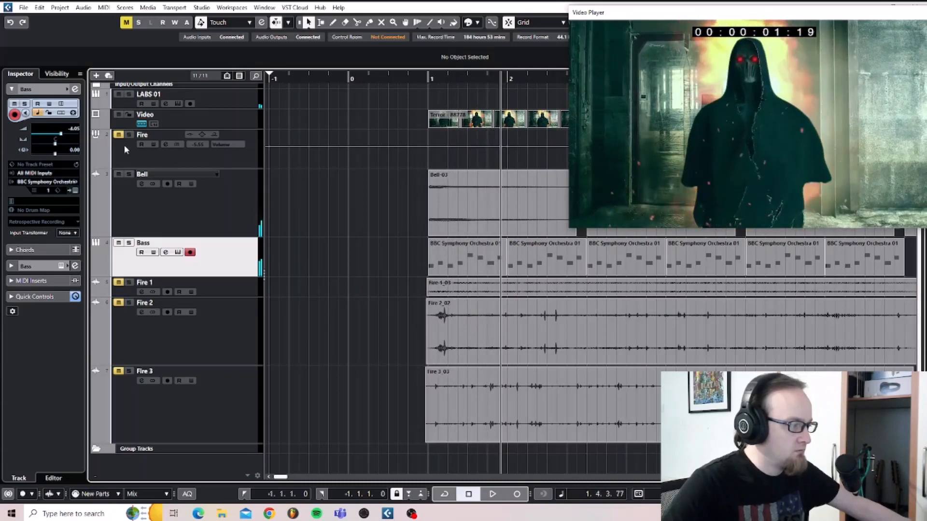
# Show the Bass track's volume automation and ramp it up from -4.05 at bar 1 to 3.67 at bar 7
pyautogui.rightClick(170, 270)
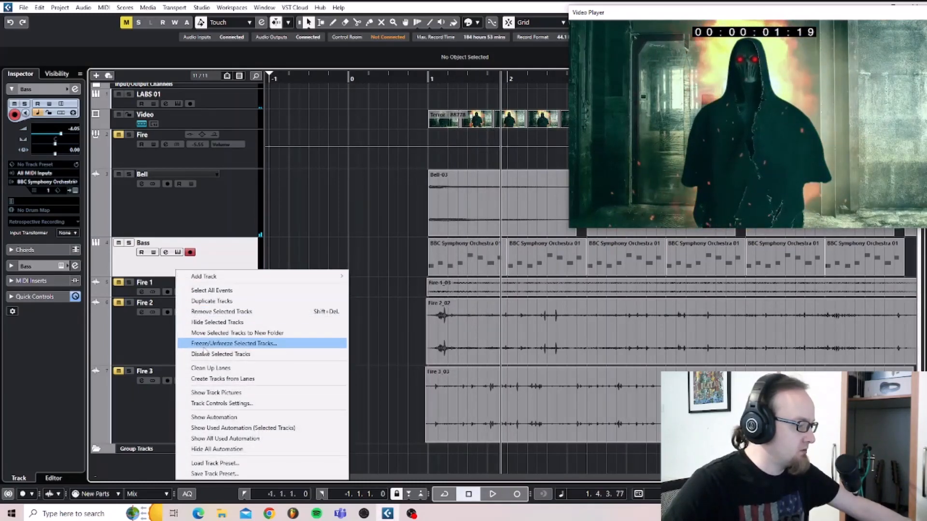
pyautogui.click(208, 418)
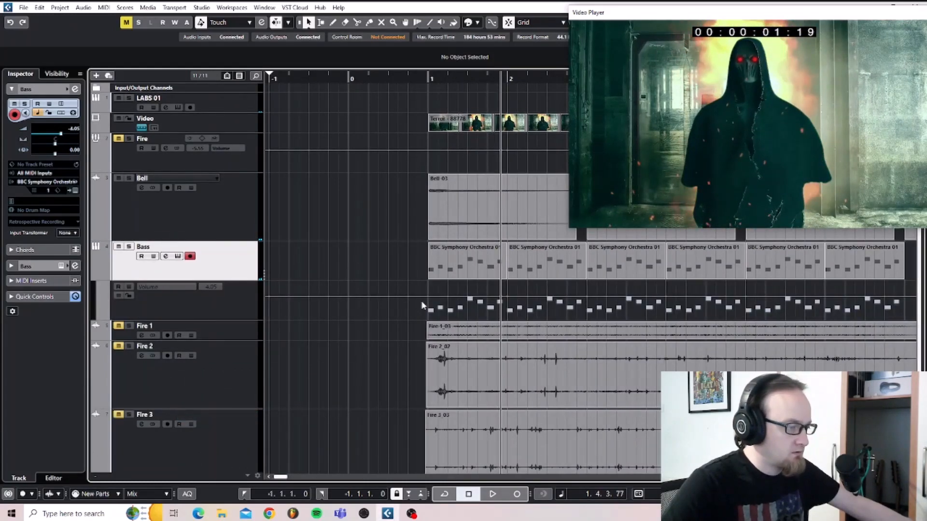
pyautogui.click(429, 295)
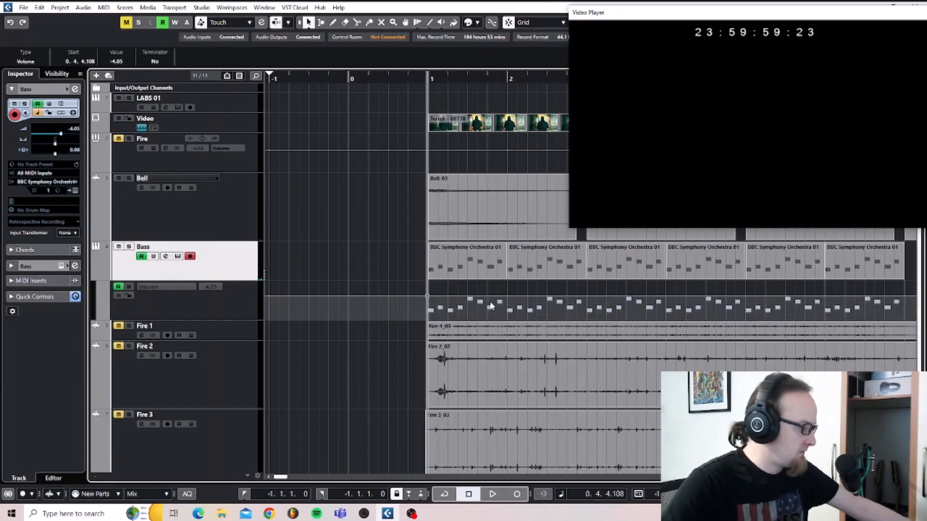
pyautogui.hscroll(5, 490, 306)
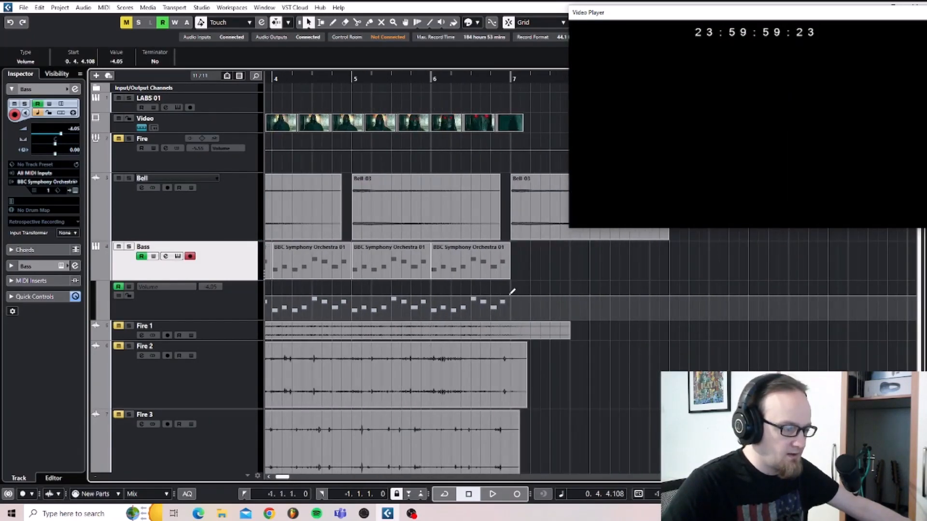
pyautogui.moveTo(512, 291); pyautogui.dragTo(512, 284)
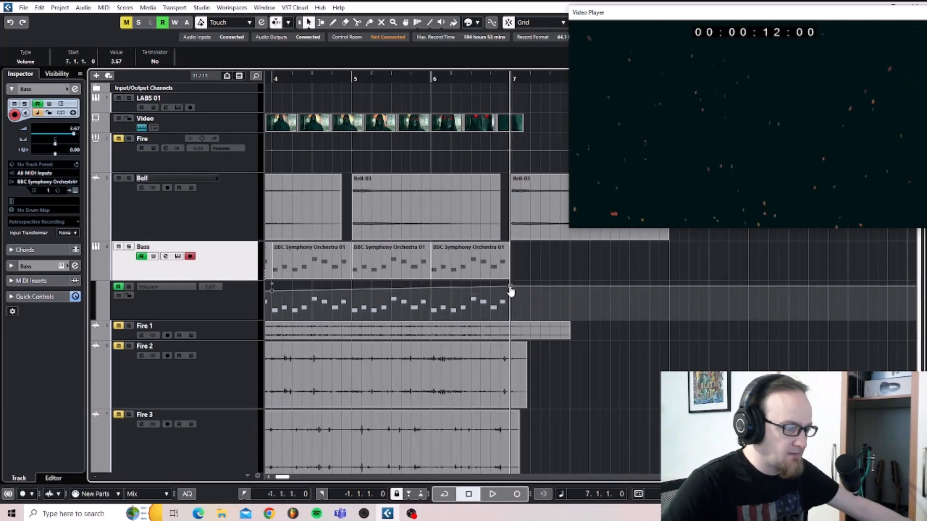
pyautogui.hscroll(-4, 426, 287)
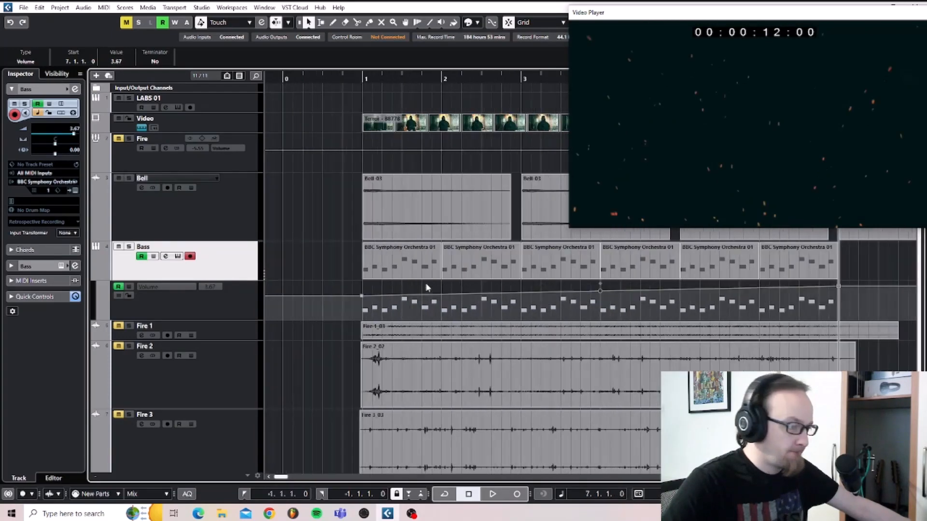
# Play back the Bass volume ramp together with the bell hits from bar 1
pyautogui.click(363, 81)
pyautogui.press('space')
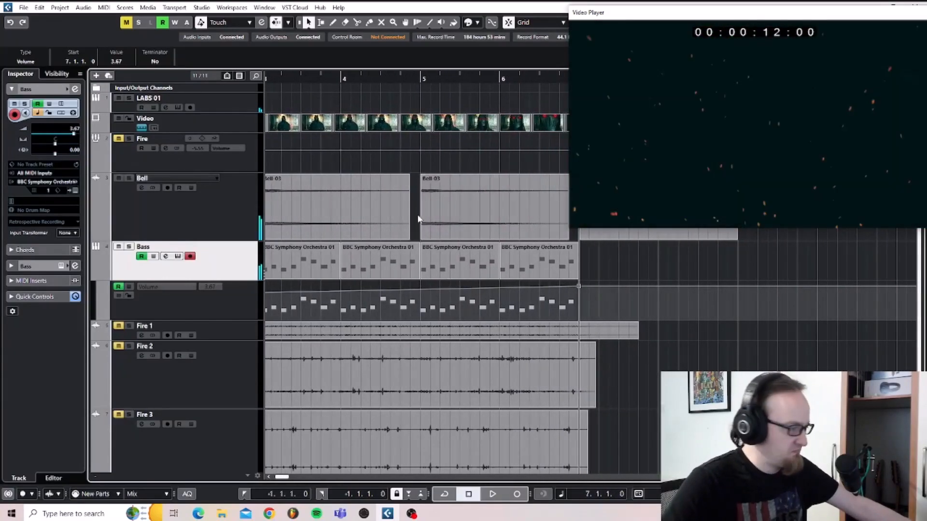
pyautogui.scroll(-2, 418, 220)
pyautogui.hscroll(-10, 418, 222)
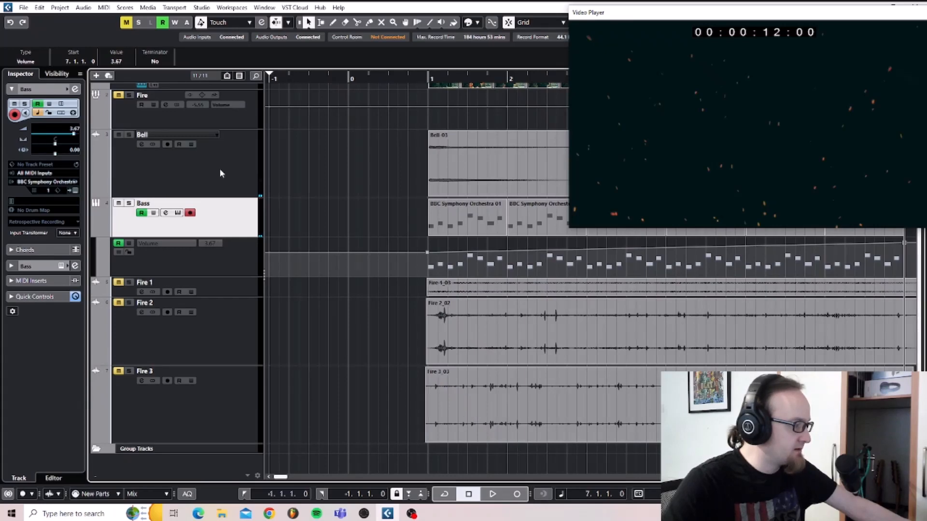
pyautogui.scroll(2, 188, 274)
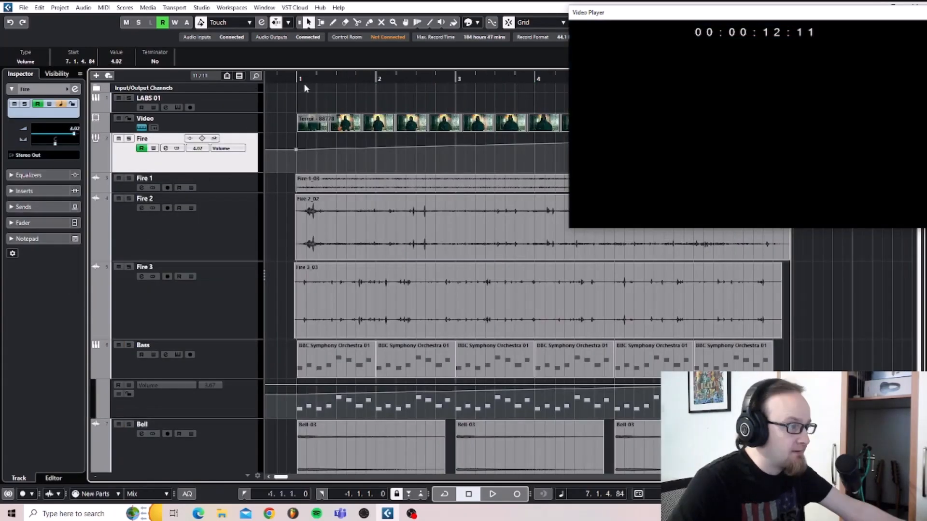
# Play back the full mix with the Fire group from bar 1 and check the channel levels in the MixConsole
pyautogui.click(298, 77)
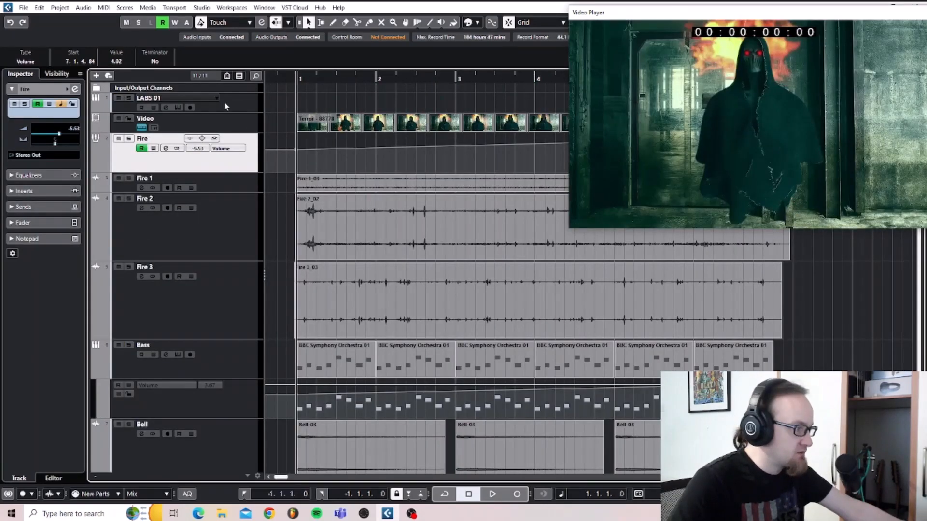
pyautogui.press('space')
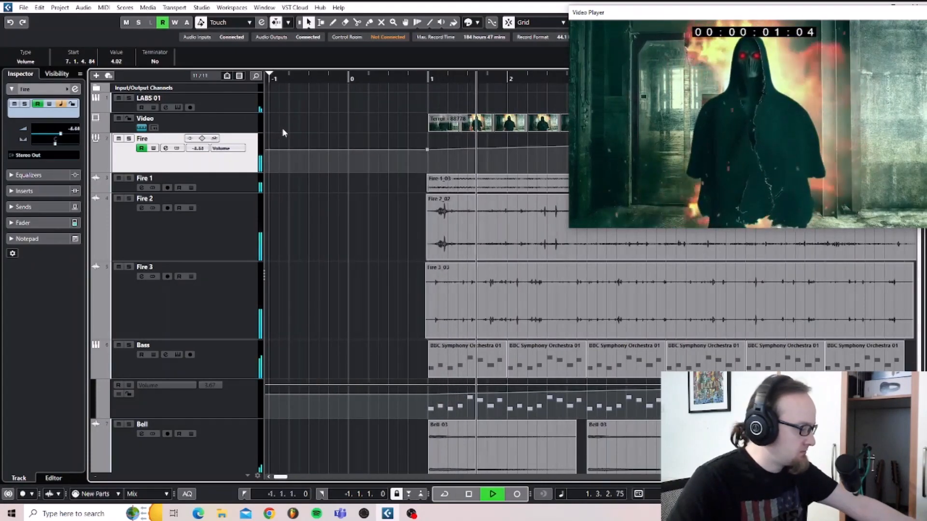
pyautogui.press('F3')
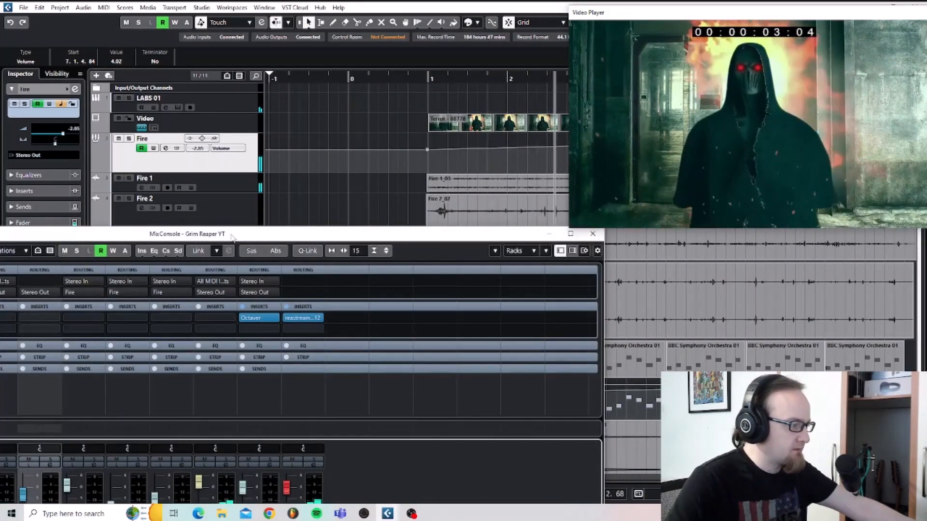
pyautogui.moveTo(232, 232); pyautogui.dragTo(382, 60)
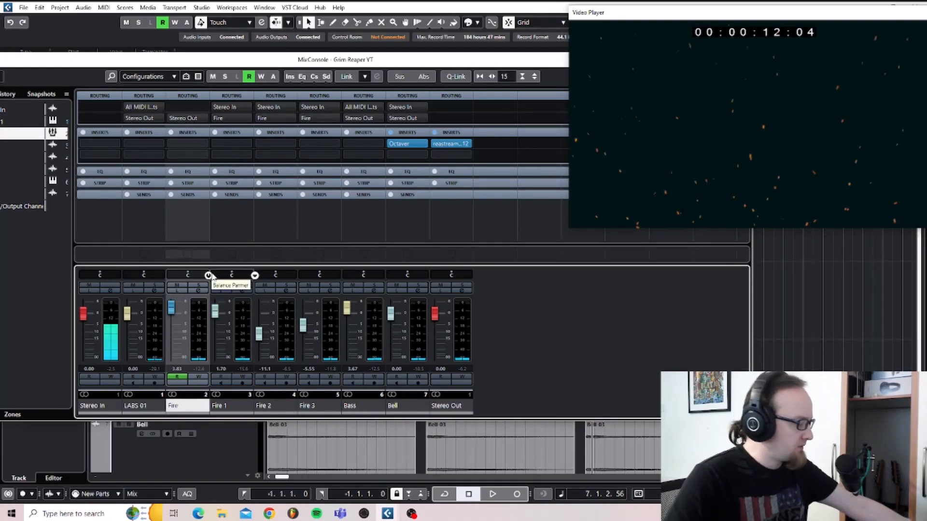
pyautogui.press('F3')
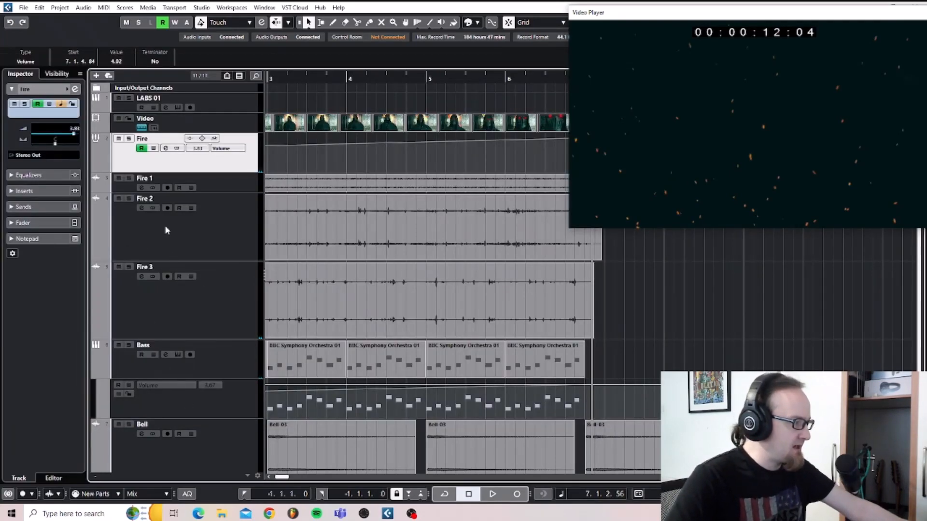
# Set the master volume inside the Bass track's BBC Symphony Orchestra instrument to 118% and close the instrument
pyautogui.click(212, 359)
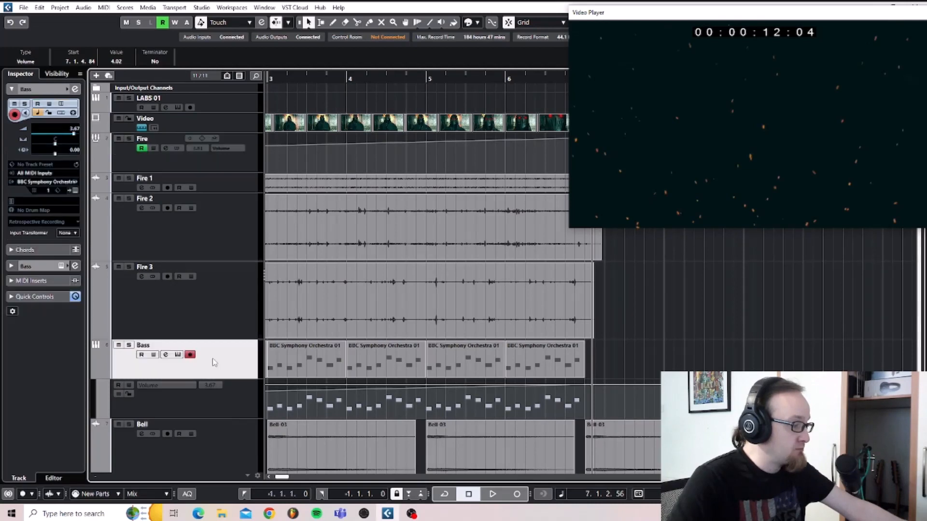
pyautogui.click(178, 354)
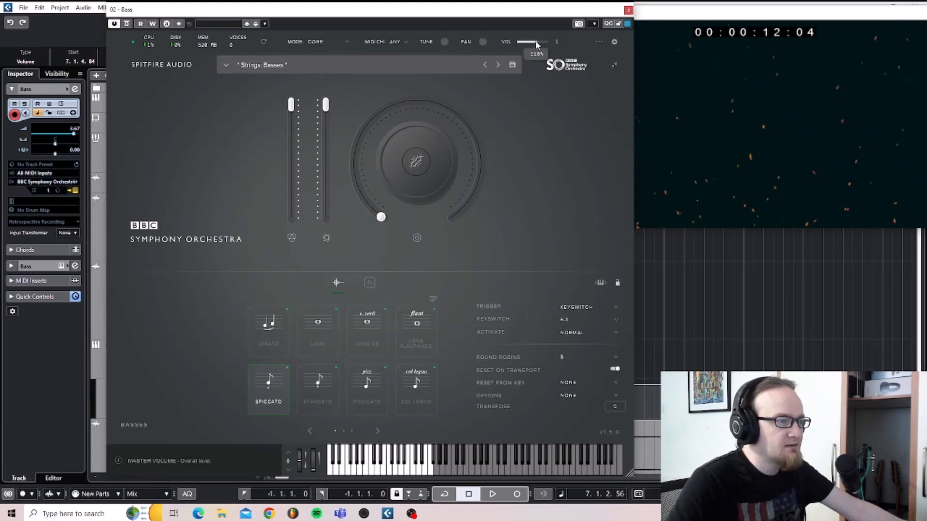
pyautogui.click(627, 10)
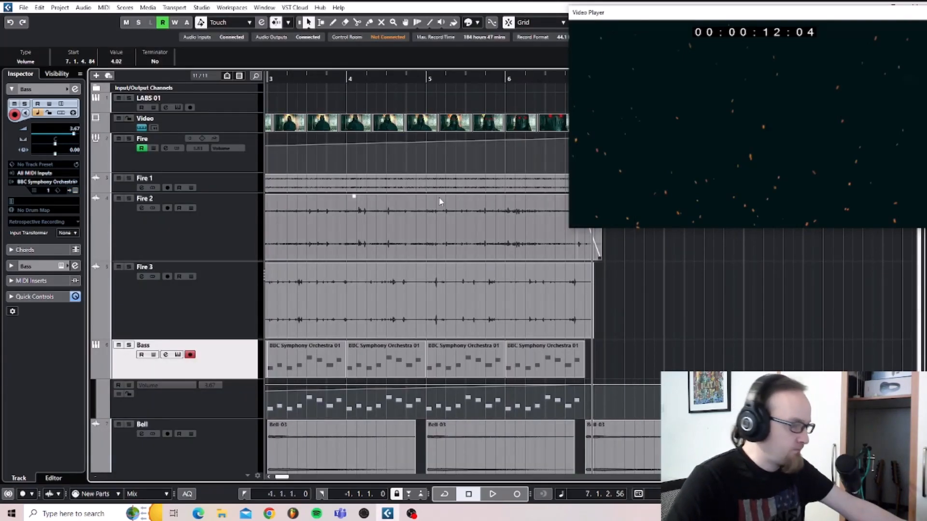
# Add an instrument track using Originals - Epic Choir
pyautogui.hscroll(-5, 441, 191)
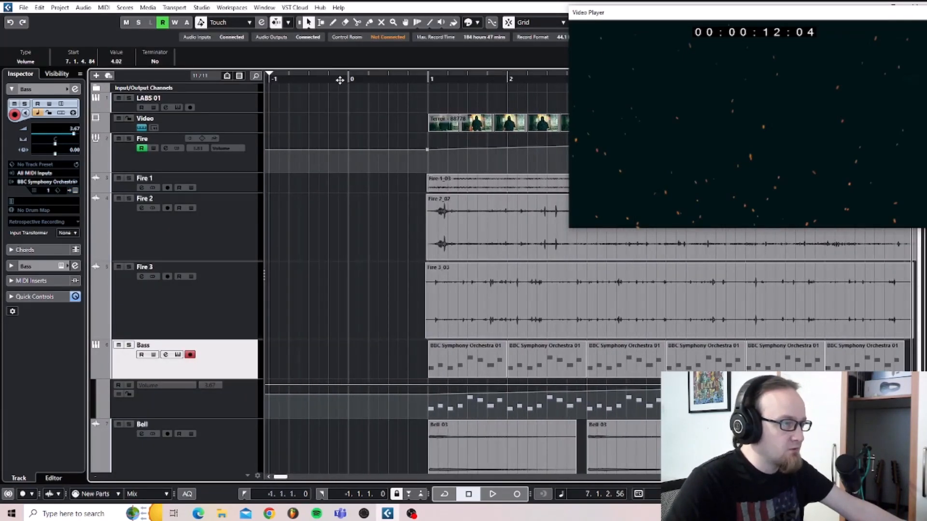
pyautogui.click(356, 77)
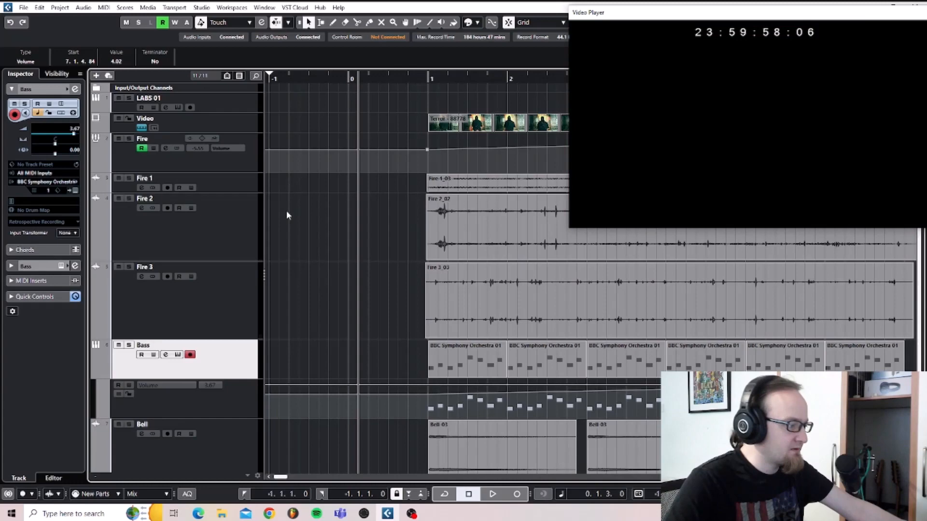
pyautogui.scroll(-2, 293, 210)
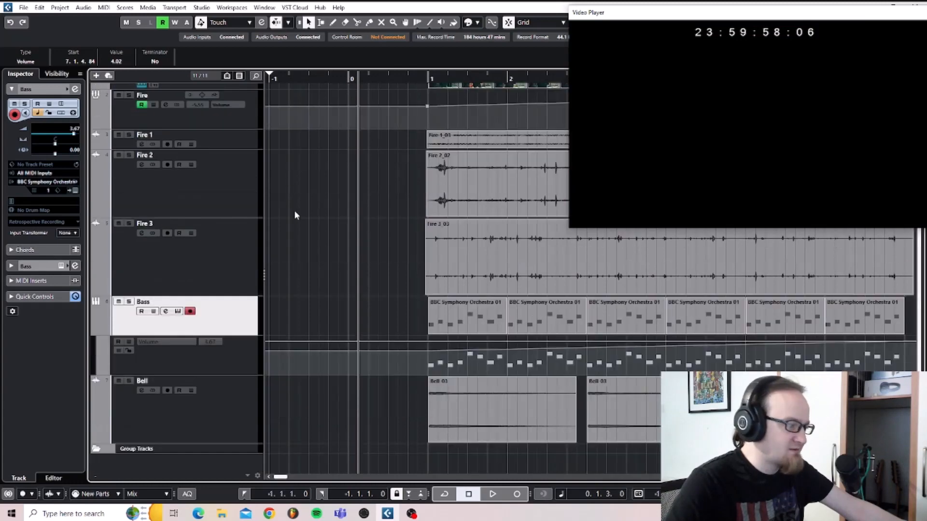
pyautogui.rightClick(189, 465)
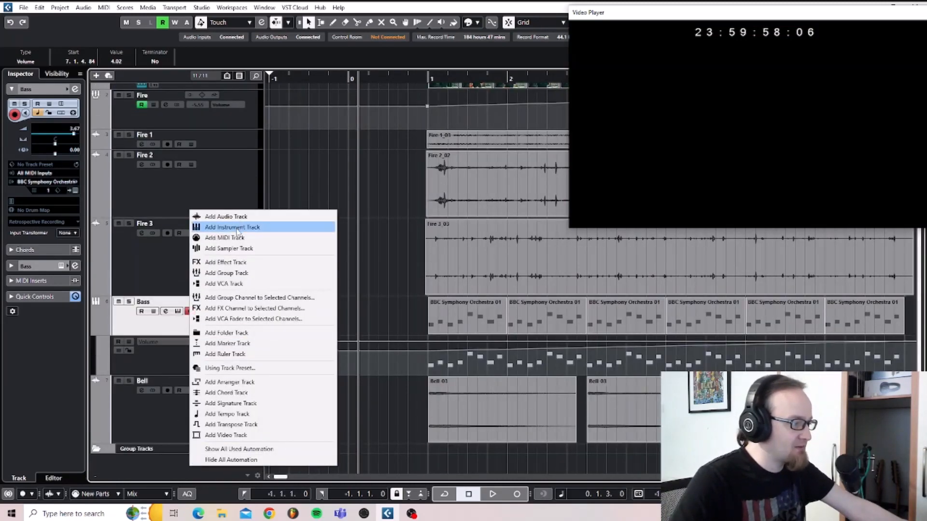
pyautogui.click(290, 227)
pyautogui.click(488, 250)
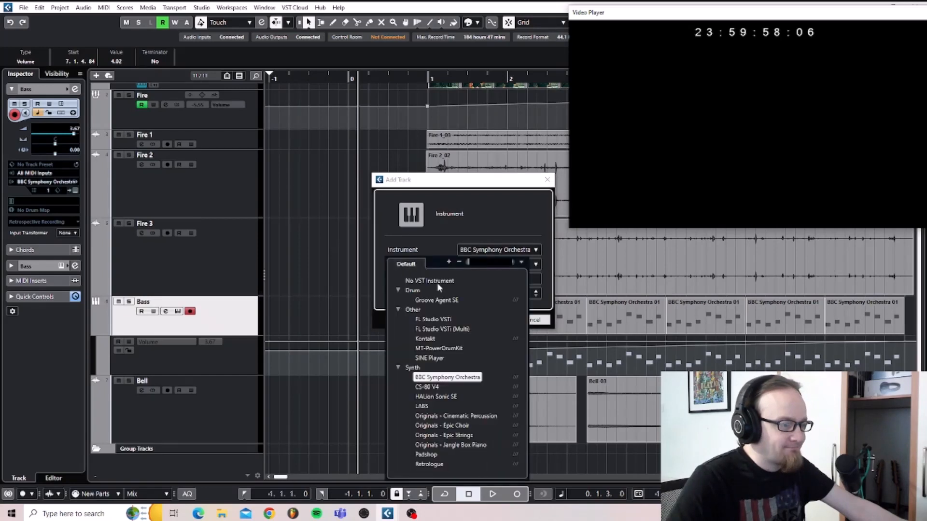
pyautogui.click(442, 425)
pyautogui.click(501, 319)
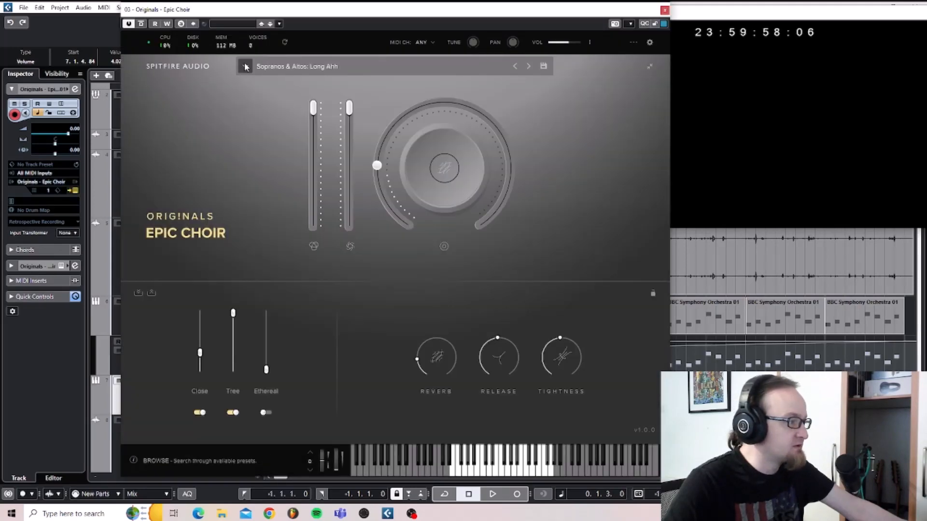
# Load the Tenors & Basses preset Short Staccato Syllables in Epic Choir, raise its reverb to just under half and close the instrument
pyautogui.click(245, 66)
pyautogui.scroll(-5, 441, 202)
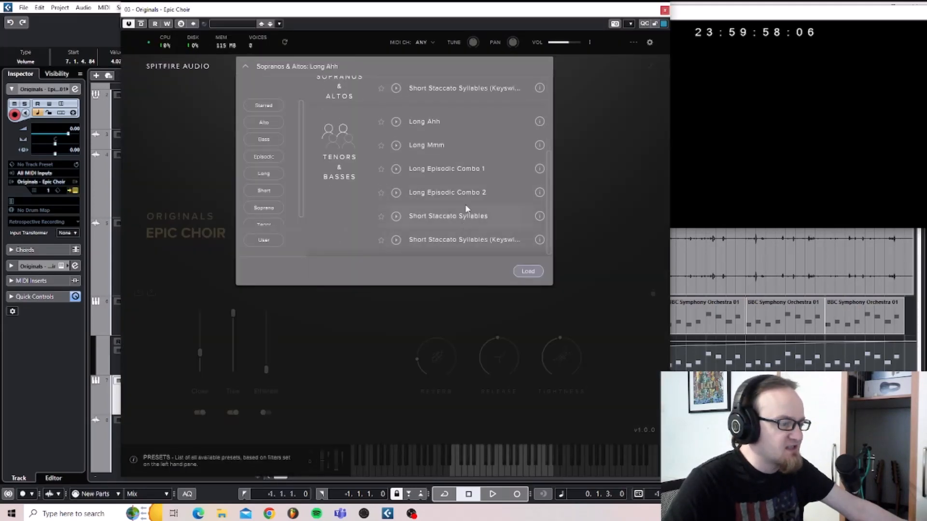
pyautogui.click(465, 215)
pyautogui.click(535, 272)
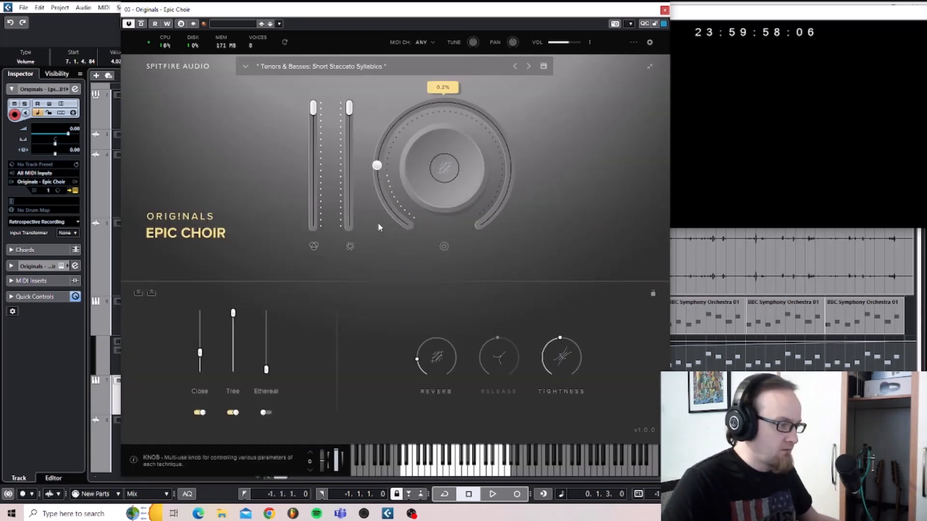
pyautogui.moveTo(380, 165)
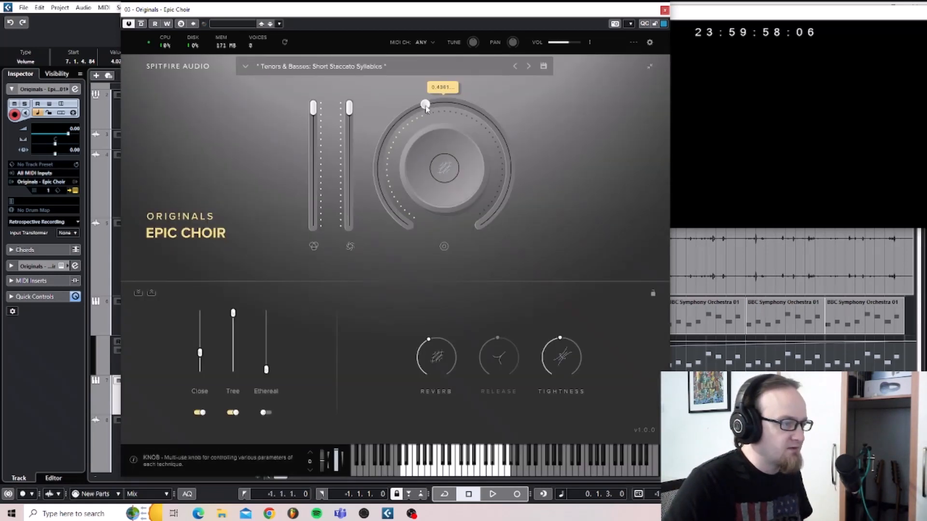
pyautogui.click(445, 169)
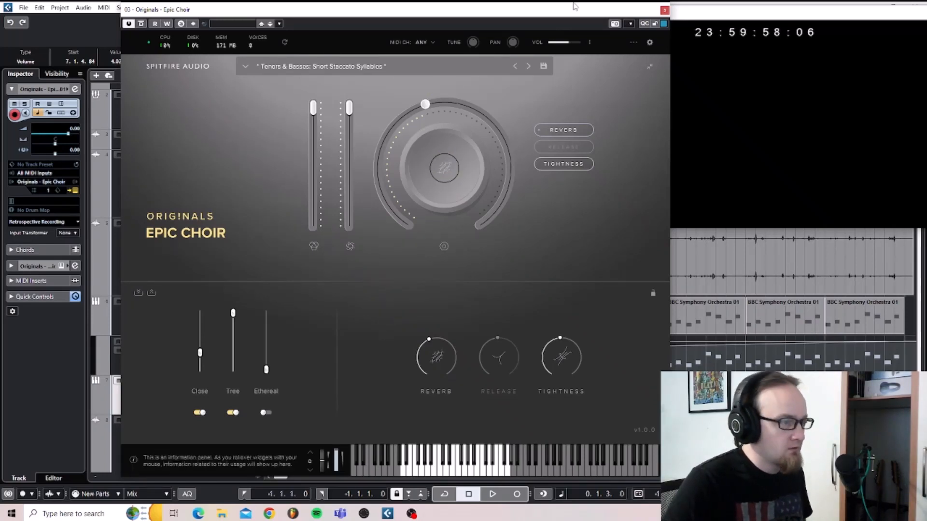
pyautogui.click(665, 10)
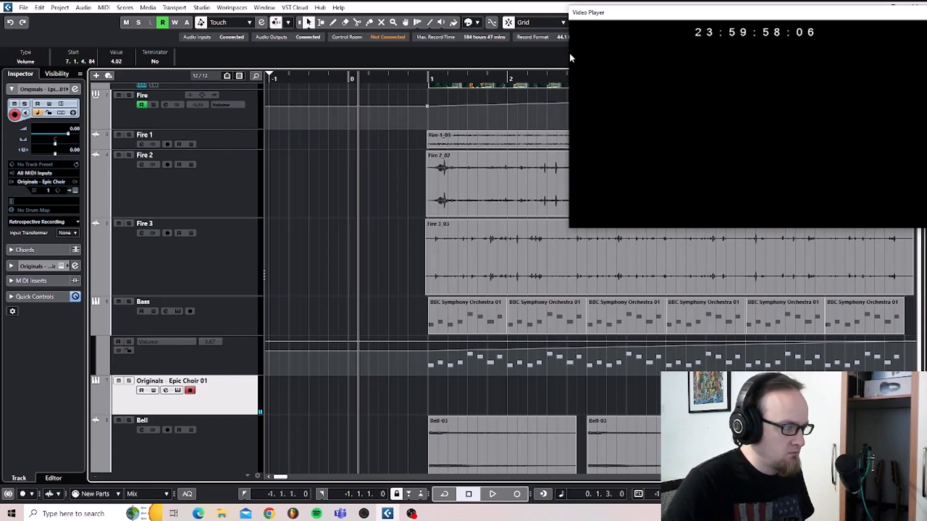
# Place the project cursor at bar 0 and mute the Fire group
pyautogui.click(349, 77)
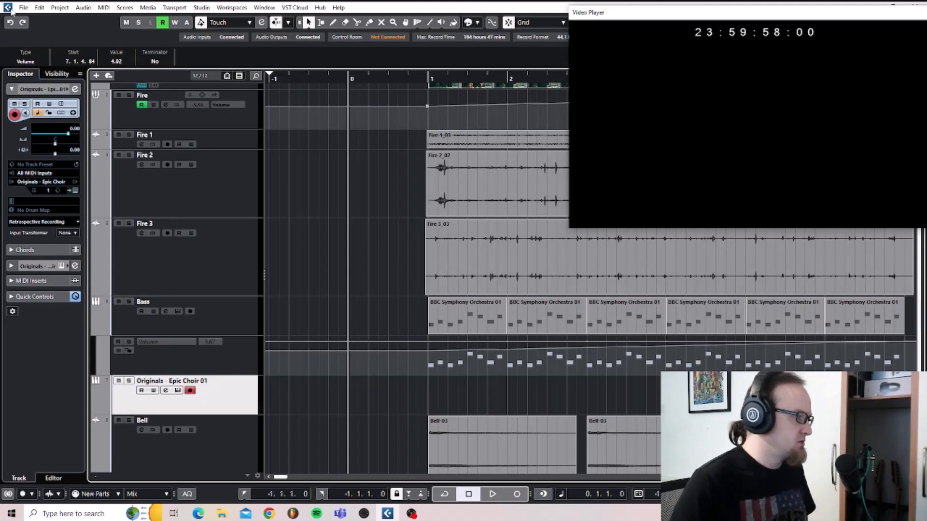
pyautogui.click(118, 95)
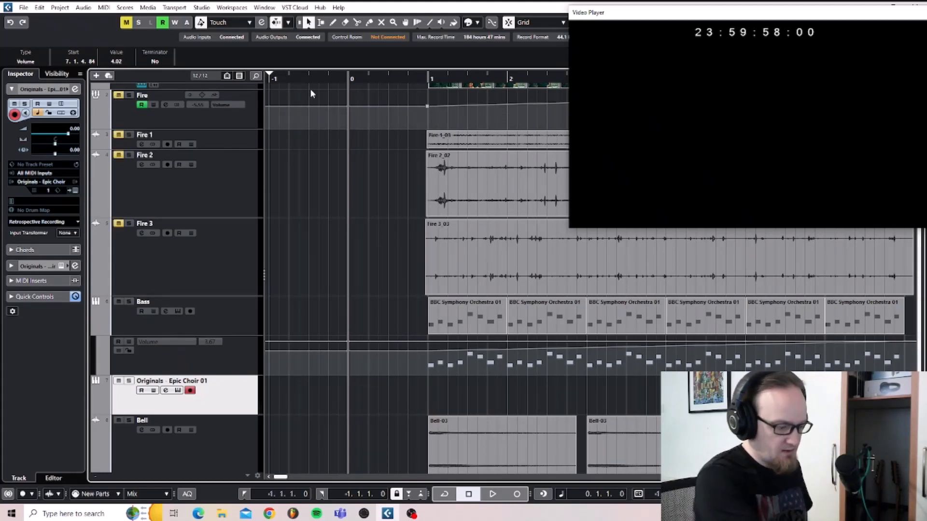
# Record the choir part from bar 0 on the Epic Choir track and render it as one audio event with the custom name Voices
pyautogui.press('KP_Multiply')
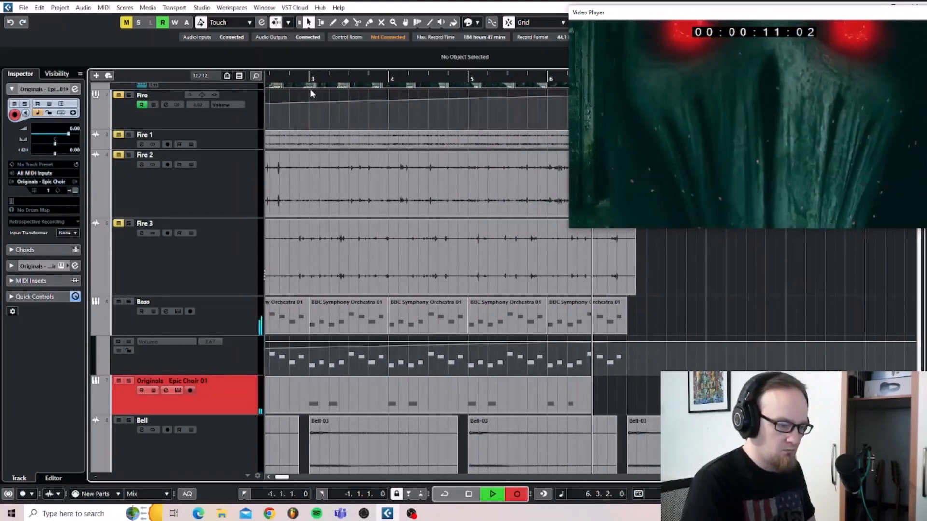
pyautogui.press('space')
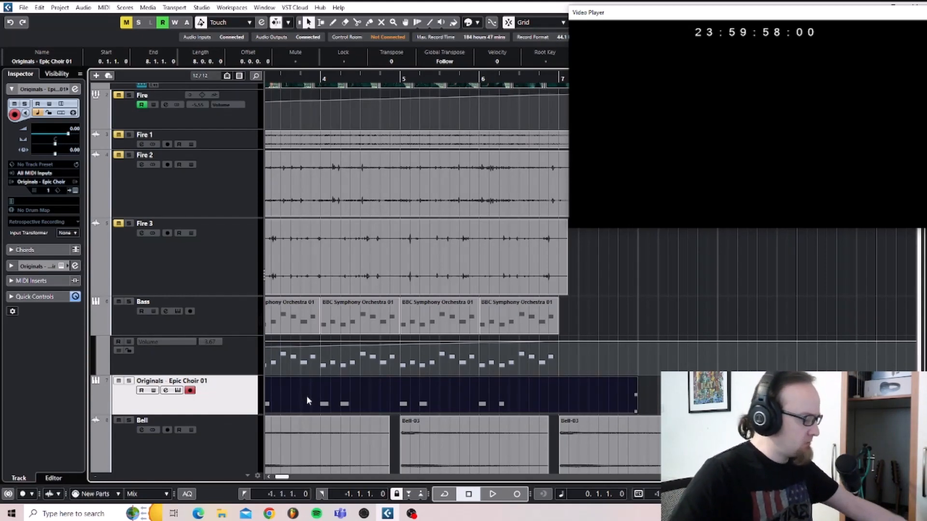
pyautogui.hotkey('alt', 'r')
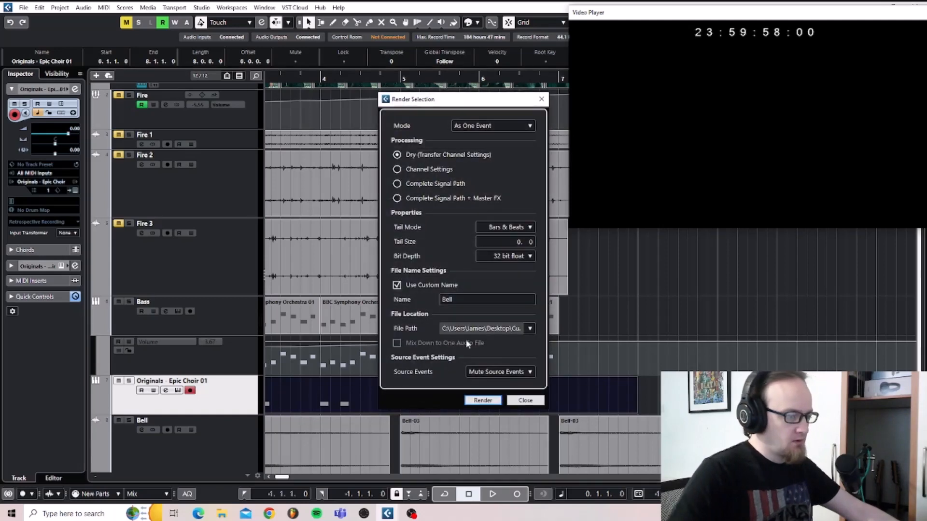
pyautogui.click(461, 299)
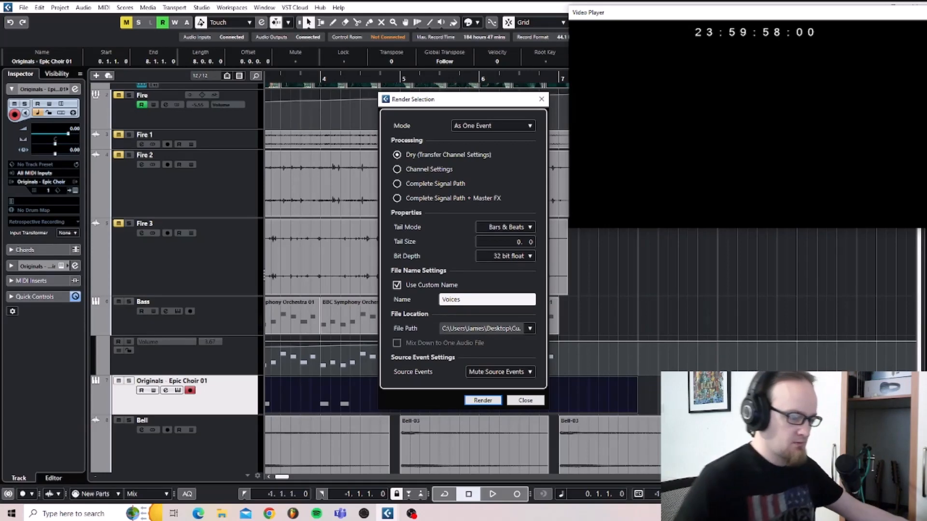
pyautogui.click(473, 404)
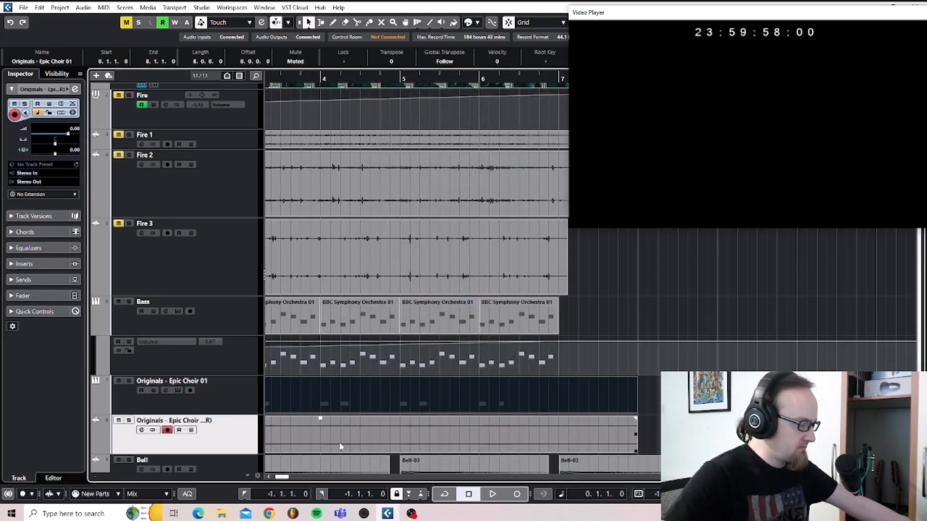
# Play back the rendered choir with the bass and bell from the lead-in before bar 1 to judge its level
pyautogui.hscroll(-5, 376, 450)
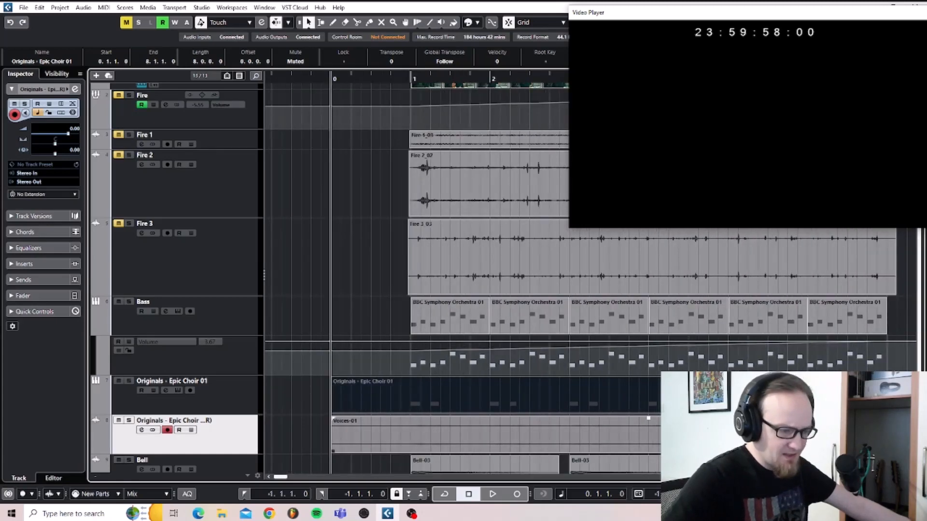
pyautogui.press('space')
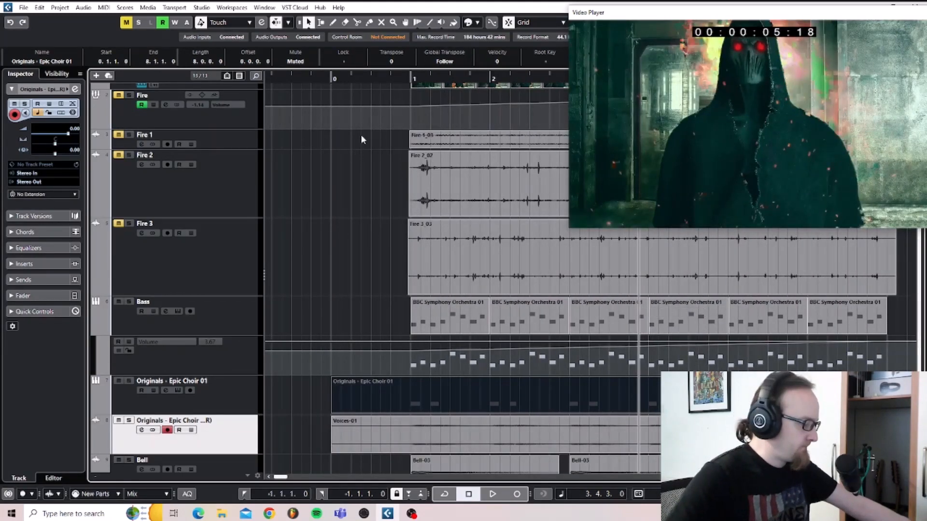
pyautogui.click(378, 75)
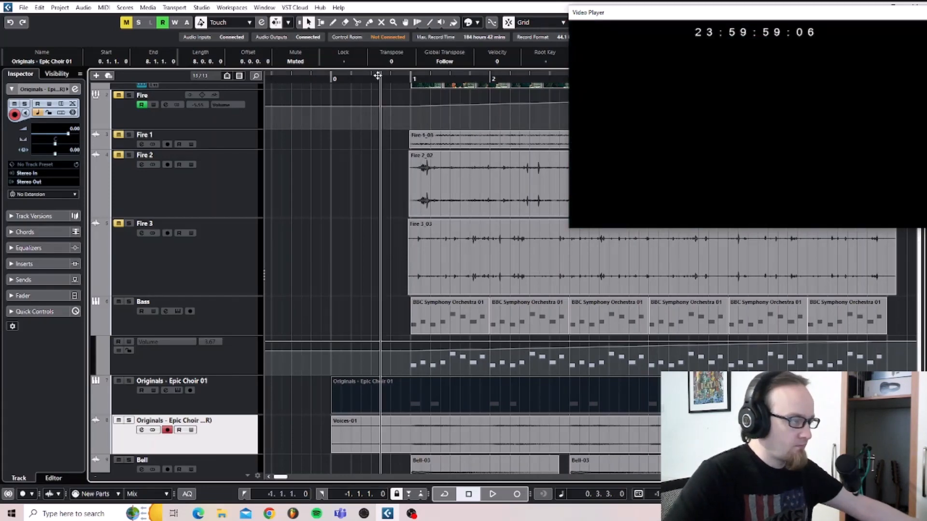
pyautogui.press('space')
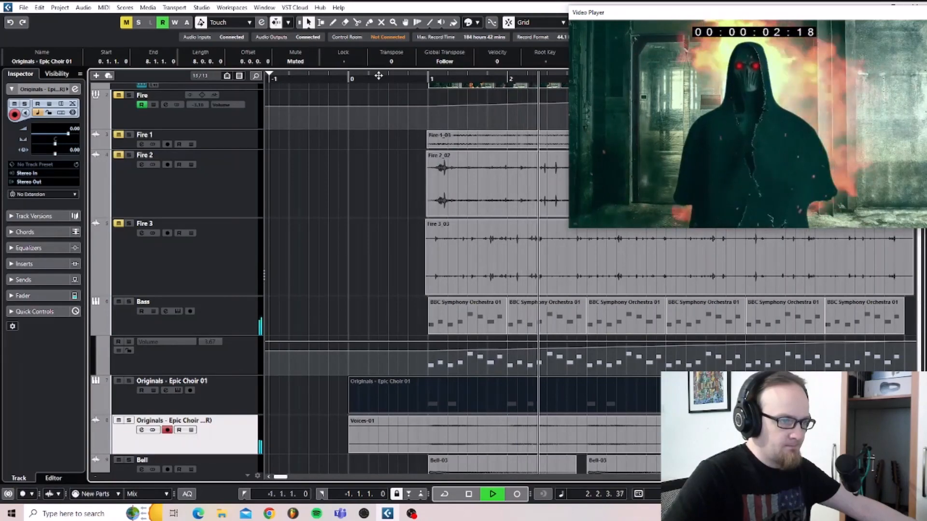
pyautogui.press('space')
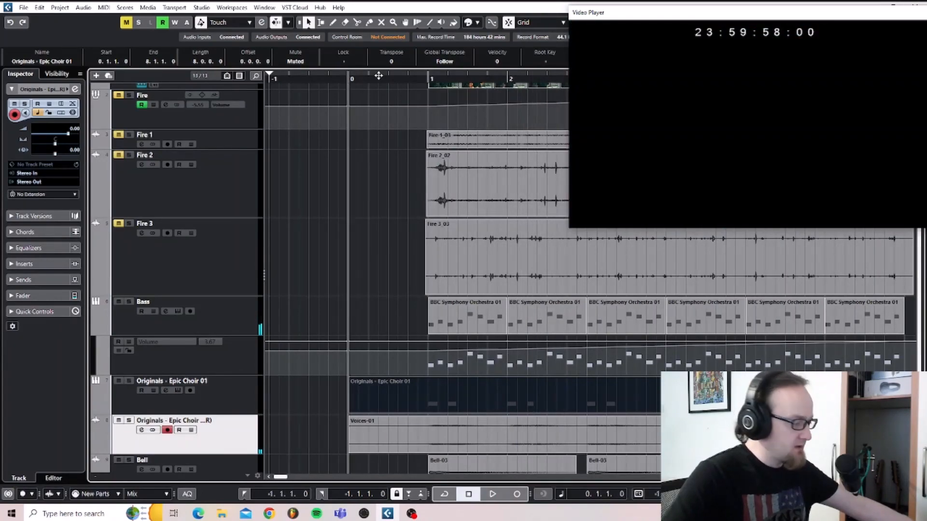
# Lower the rendered Epic Choir channel's fader to -3.78 in the mixer while checking it in playback
pyautogui.press('F3')
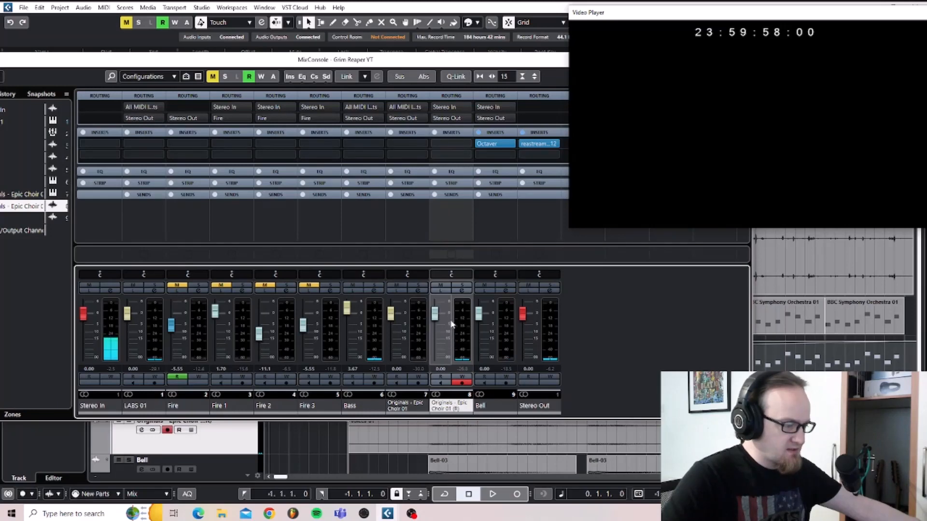
pyautogui.press('space')
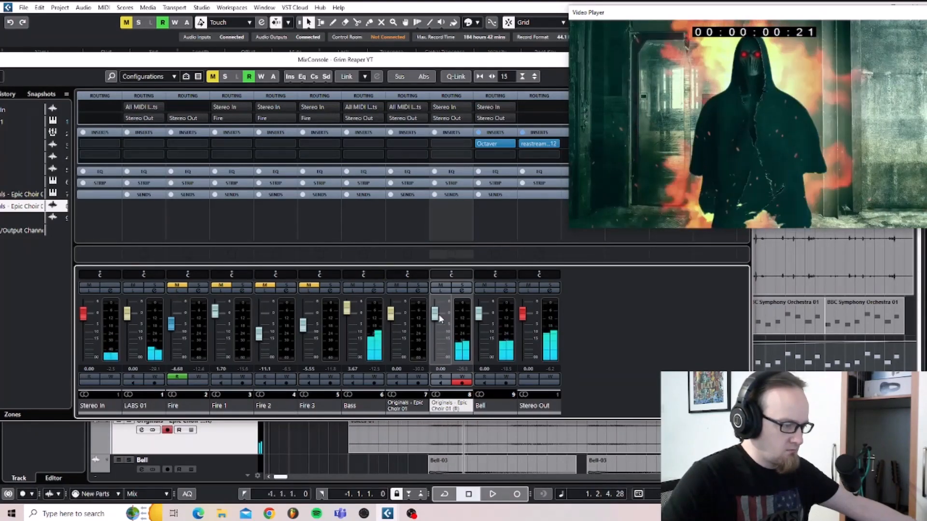
pyautogui.moveTo(440, 318); pyautogui.dragTo(436, 328)
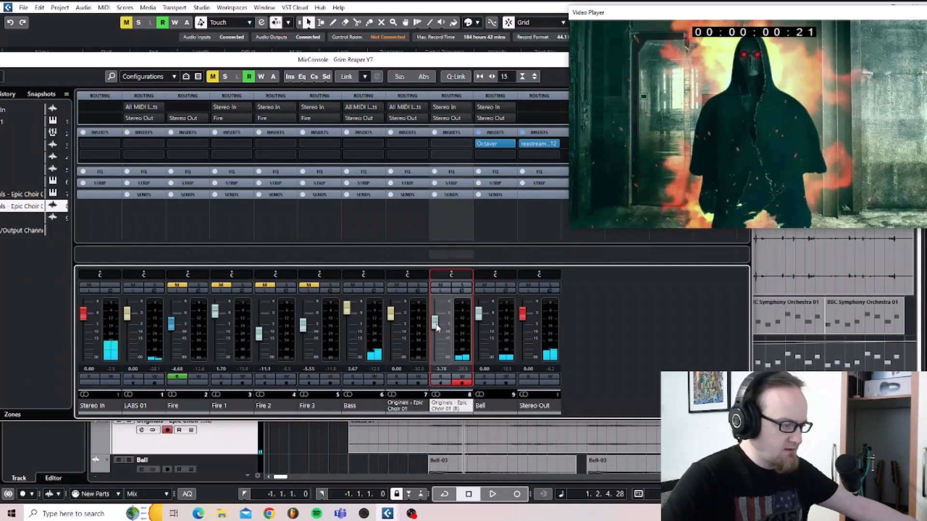
pyautogui.press('space')
pyautogui.press('F3')
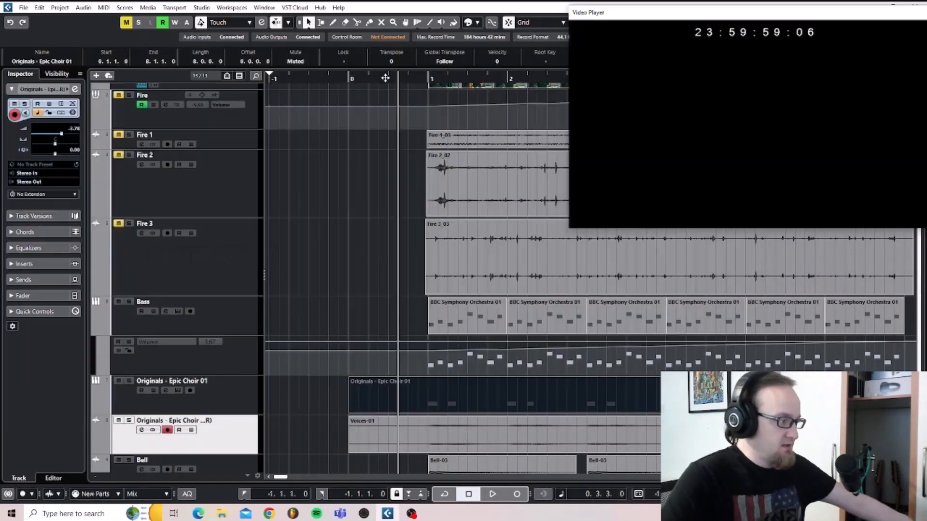
# Unmute the Fire group and play the full mix against the video with the mixer in view
pyautogui.click(118, 95)
pyautogui.press('space')
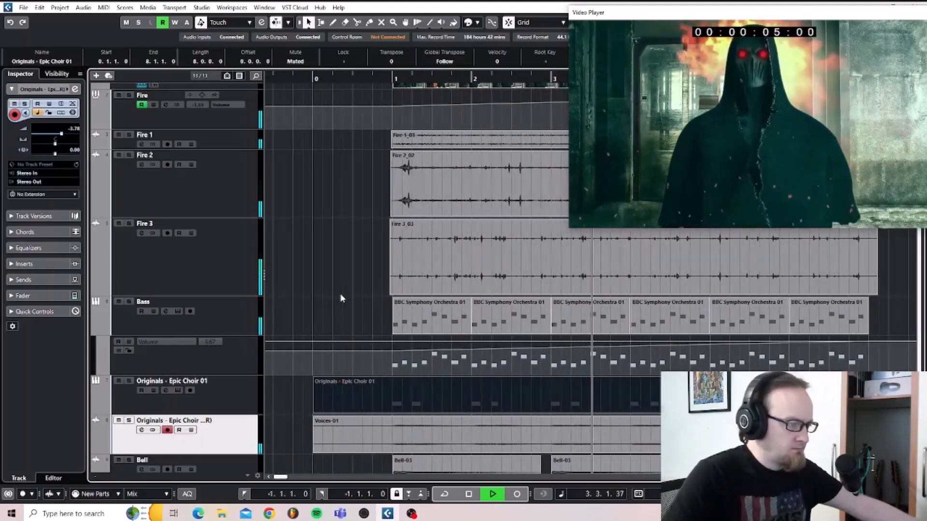
pyautogui.press('F3')
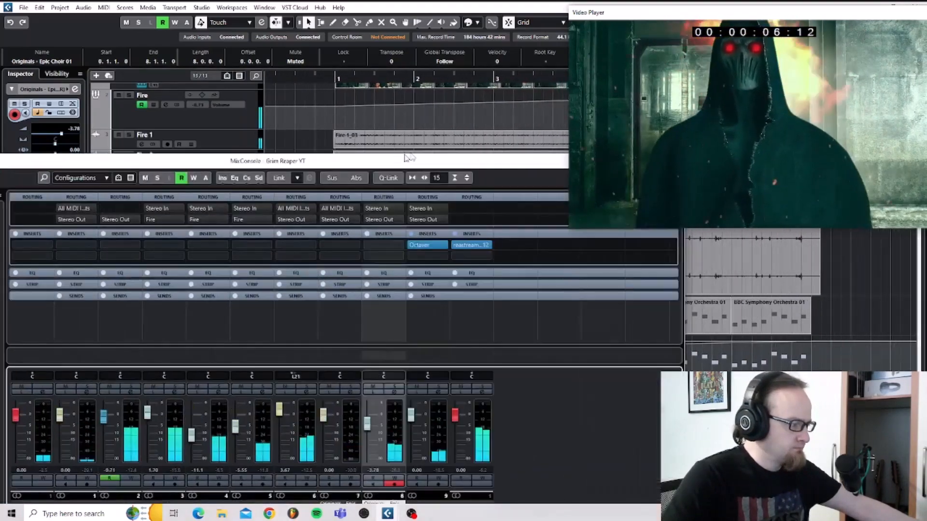
pyautogui.moveTo(408, 158); pyautogui.dragTo(493, 108)
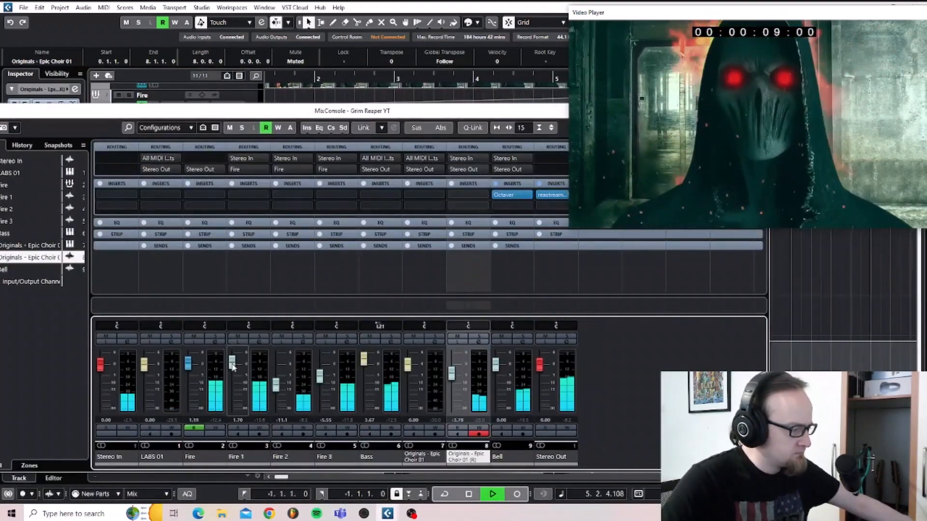
# Lower the Fire 3 fader slightly and the rendered choir's fader to -5.55, and close the mixer
pyautogui.moveTo(318, 378); pyautogui.dragTo(318, 385)
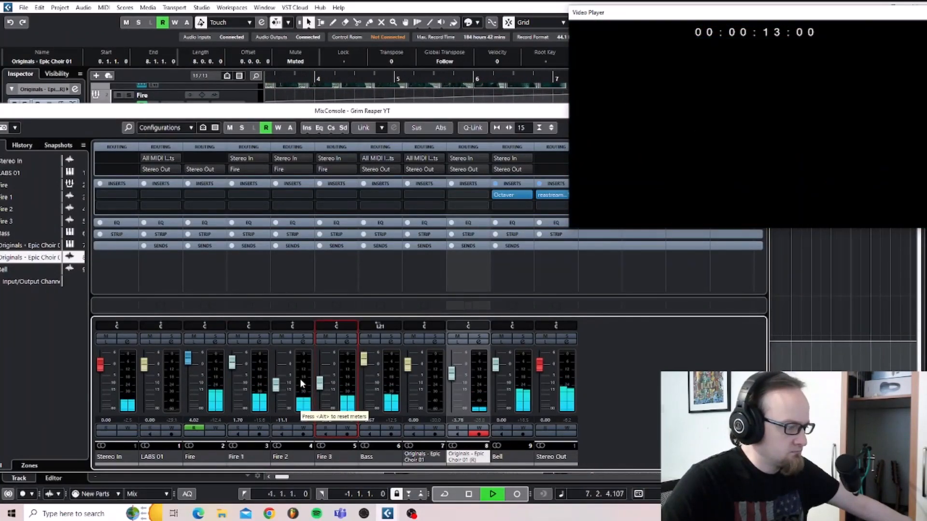
pyautogui.press('space')
pyautogui.moveTo(513, 115); pyautogui.dragTo(428, 270)
pyautogui.click(655, 264)
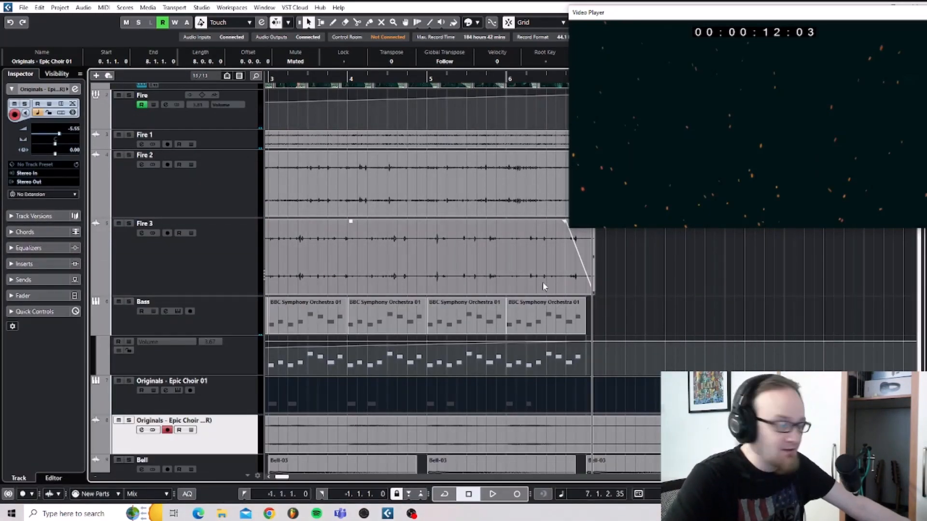
# Add a stereo audio track named Laugh with IN (Mono) as input and Stereo Out as output
pyautogui.hscroll(-5, 544, 287)
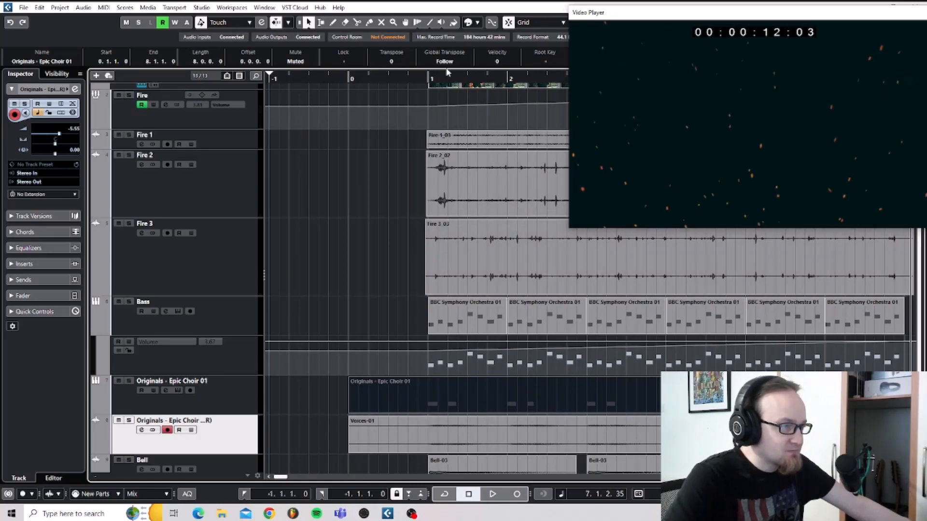
pyautogui.scroll(2, 538, 143)
pyautogui.hscroll(2, 538, 143)
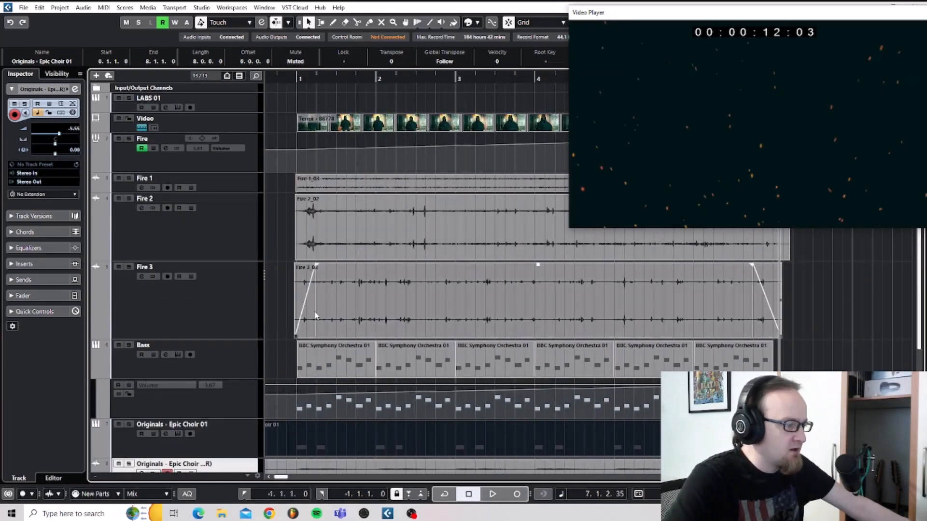
pyautogui.scroll(-3, 245, 338)
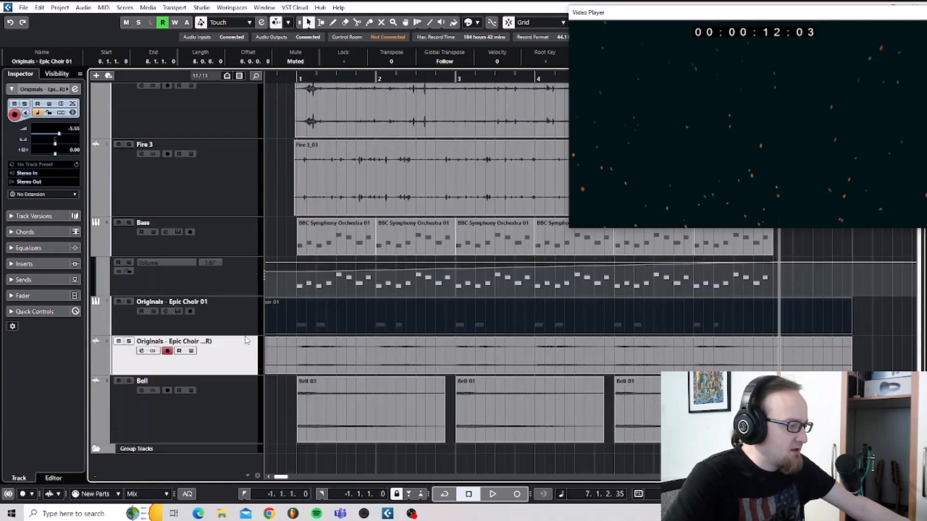
pyautogui.rightClick(214, 469)
pyautogui.click(251, 215)
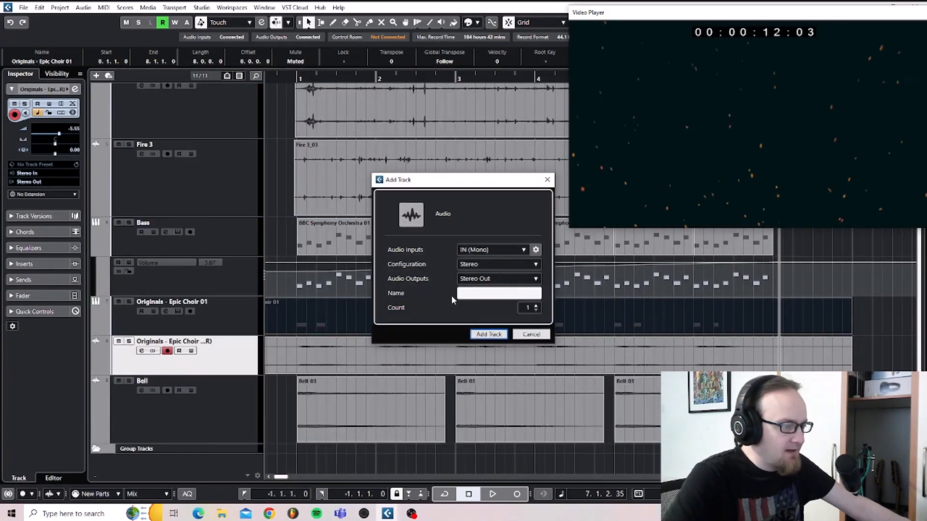
pyautogui.write('L')
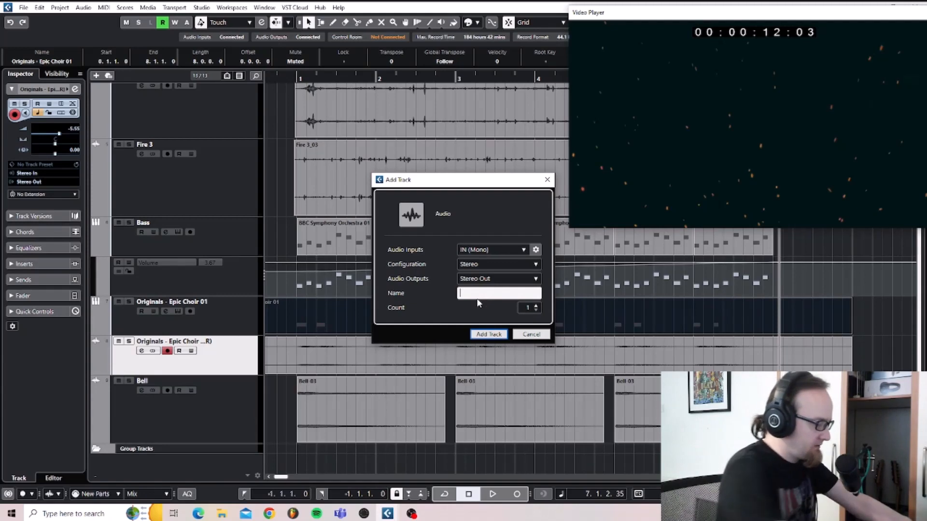
pyautogui.write('augh')
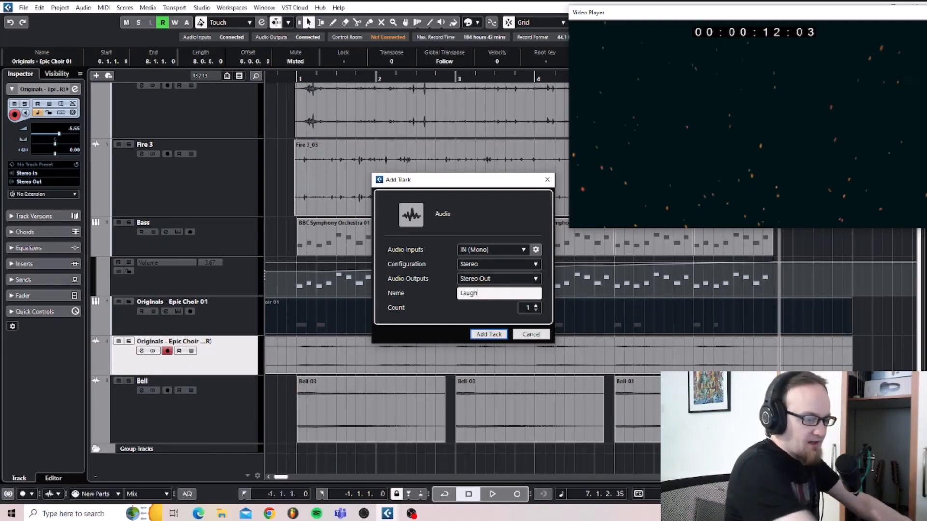
pyautogui.click(487, 334)
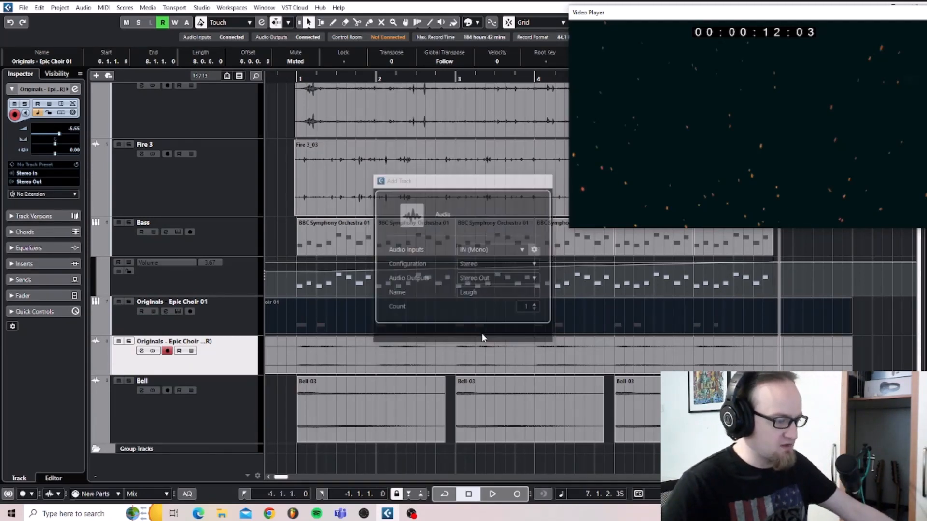
# Play the mix from just after bar 4 past the end of the video to rehearse the laugh's timing
pyautogui.click(541, 80)
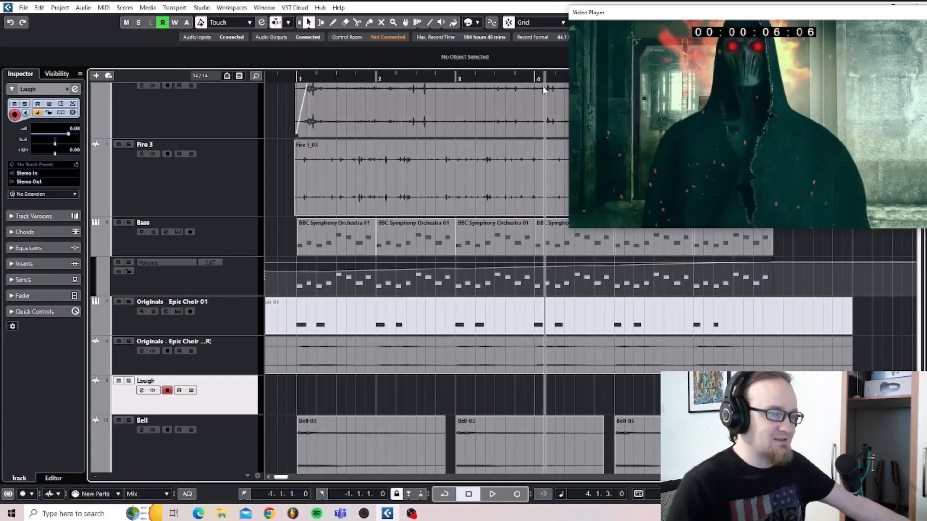
pyautogui.press('space')
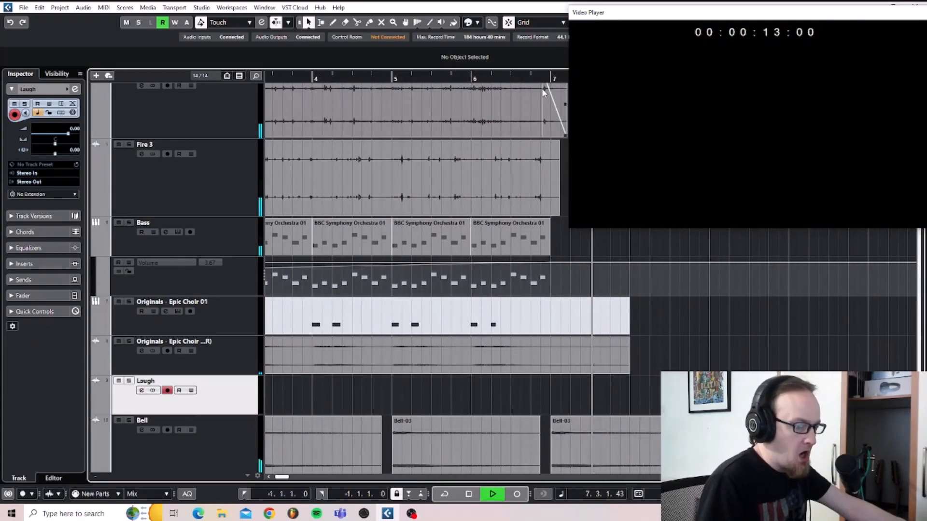
pyautogui.press('space')
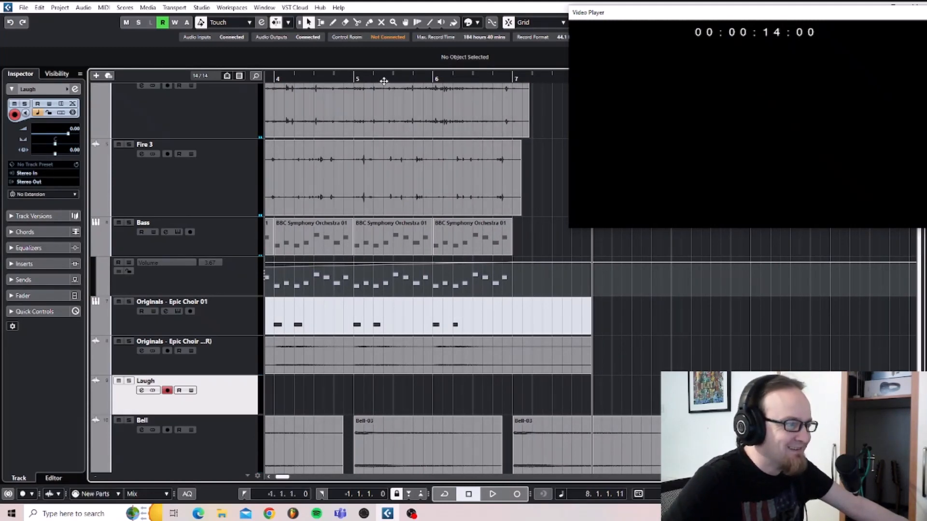
# Record the laugh on the Laugh track, starting the take at bar 5 and running past the end of the video
pyautogui.click(356, 77)
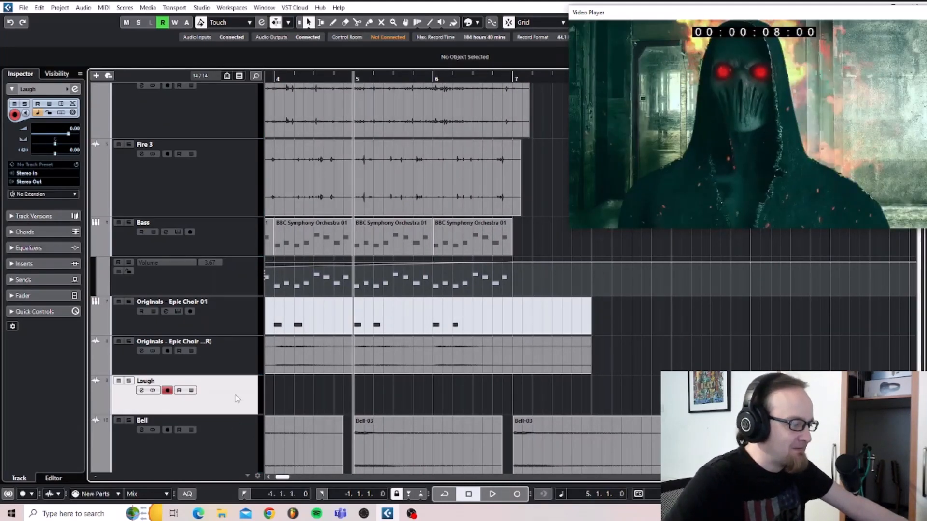
pyautogui.press('KP_Multiply')
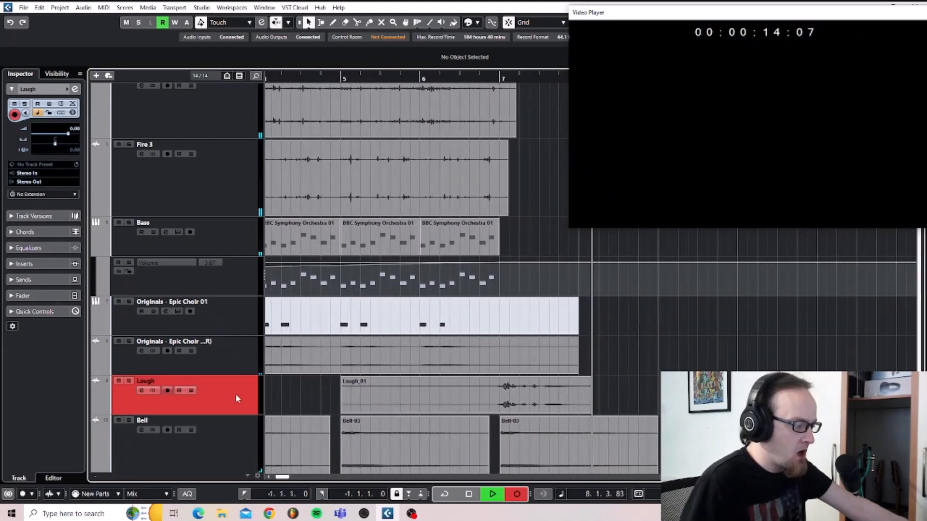
pyautogui.press('space')
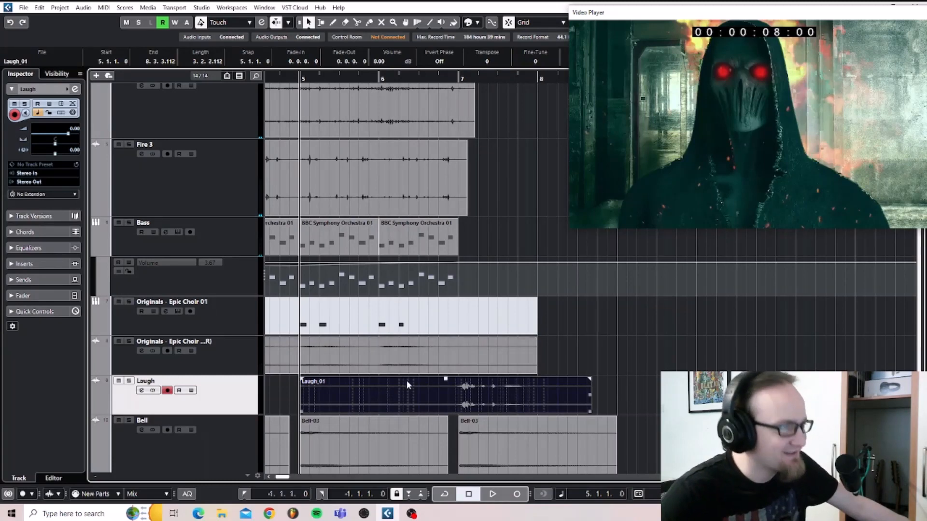
# Trim the start of the Laugh_01 event to just before bar 7, at 6.4.3.0, and give it a short fade-in
pyautogui.moveTo(301, 411); pyautogui.dragTo(456, 400)
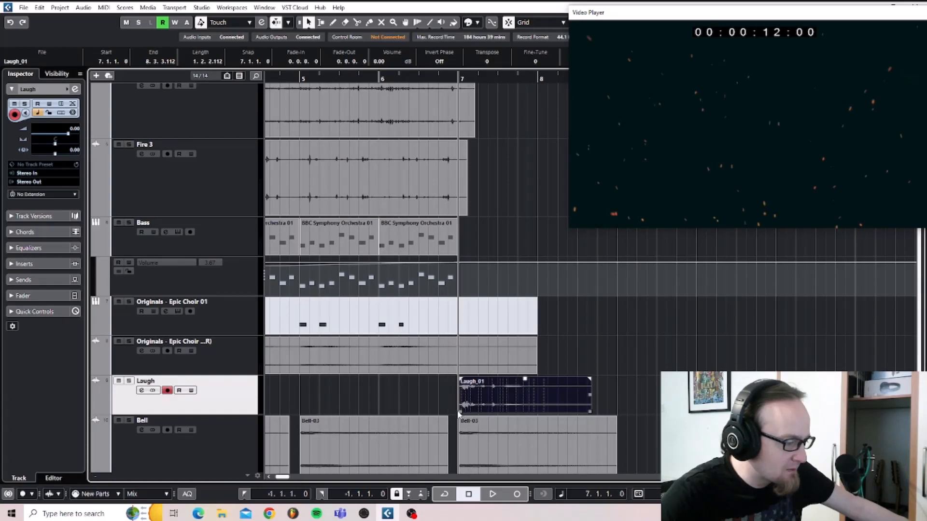
pyautogui.click(456, 410)
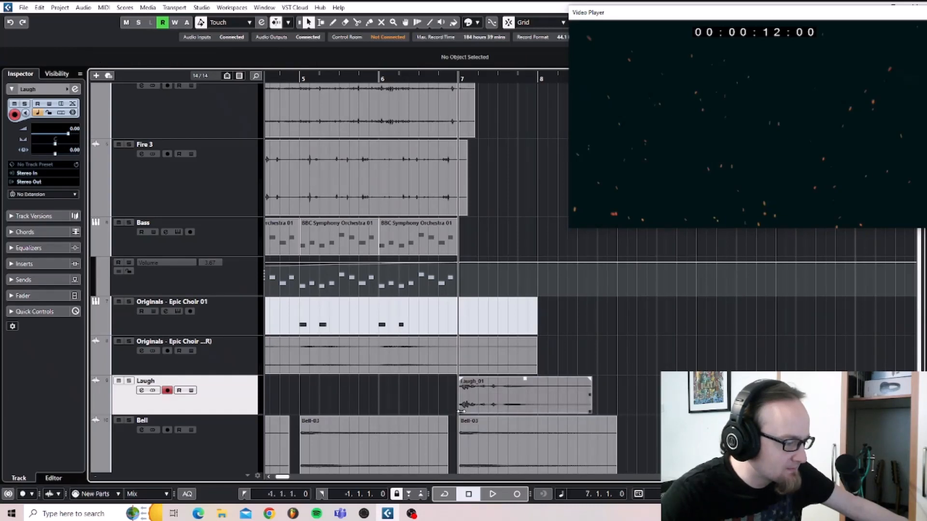
pyautogui.moveTo(460, 411); pyautogui.dragTo(461, 381)
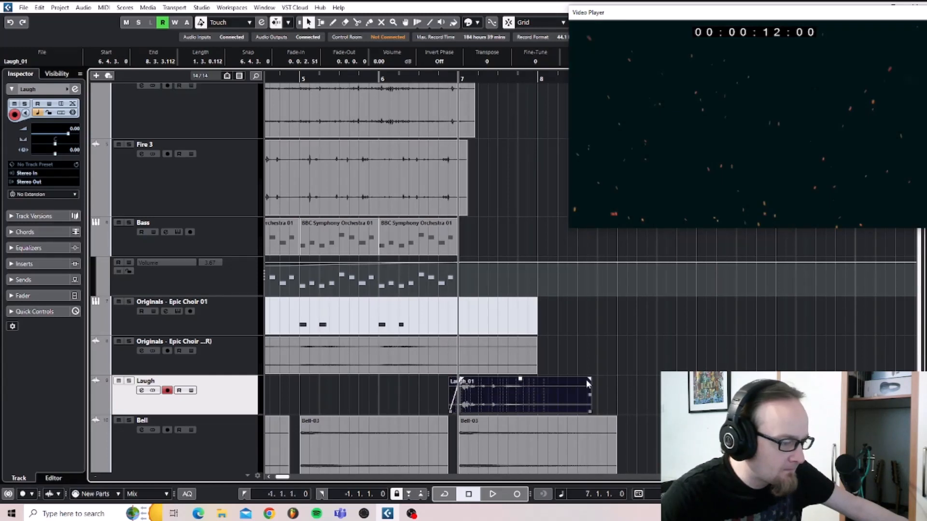
# Add a fade-out of 0.1.0.10 to the Laugh_01 event and move the event earlier to start at 6.3.1.0
pyautogui.moveTo(588, 384); pyautogui.dragTo(571, 384)
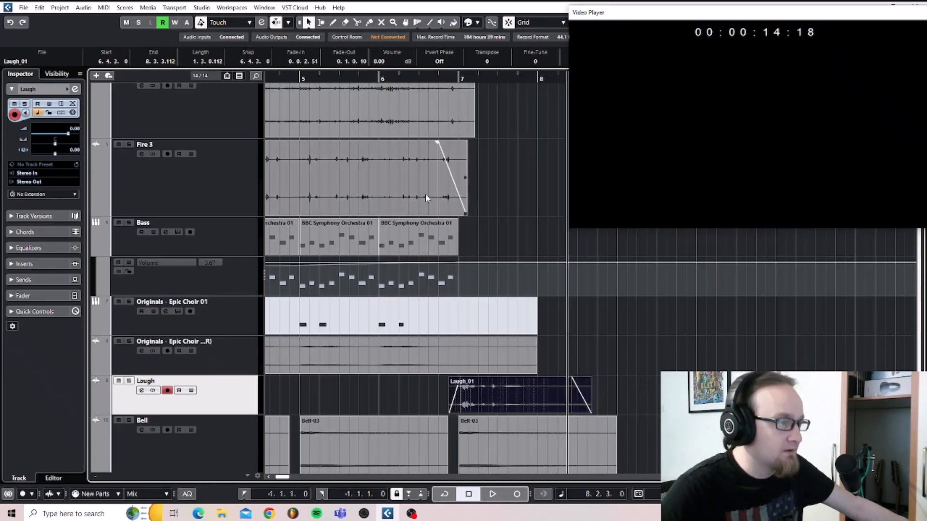
pyautogui.moveTo(487, 396); pyautogui.dragTo(457, 396)
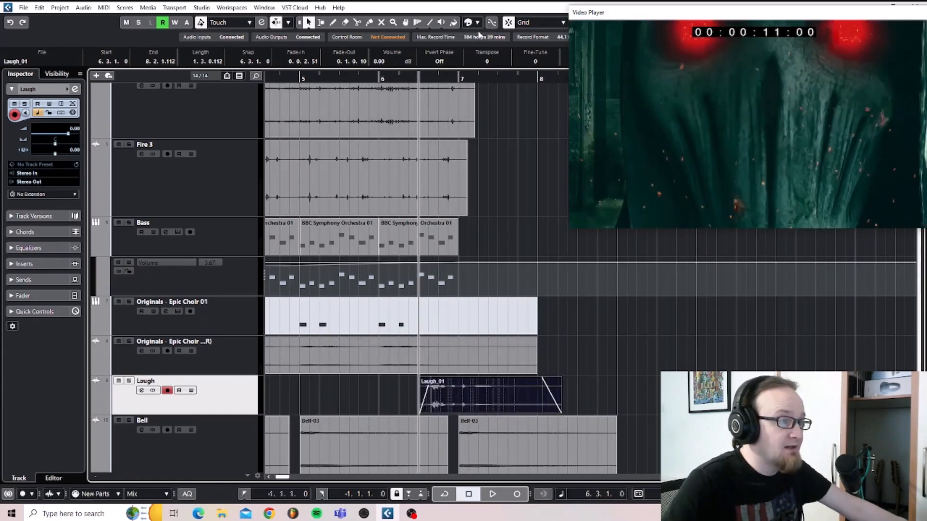
# Turn off Snap and move Laugh_01 to 6.3.2.70, switching Use Video Follows Edit Mode off and on again to compare
pyautogui.click(510, 23)
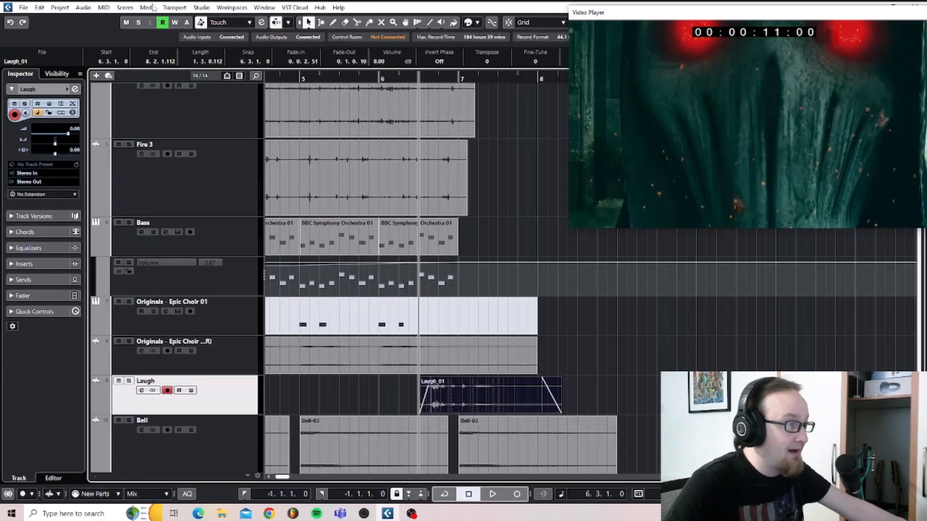
pyautogui.click(175, 8)
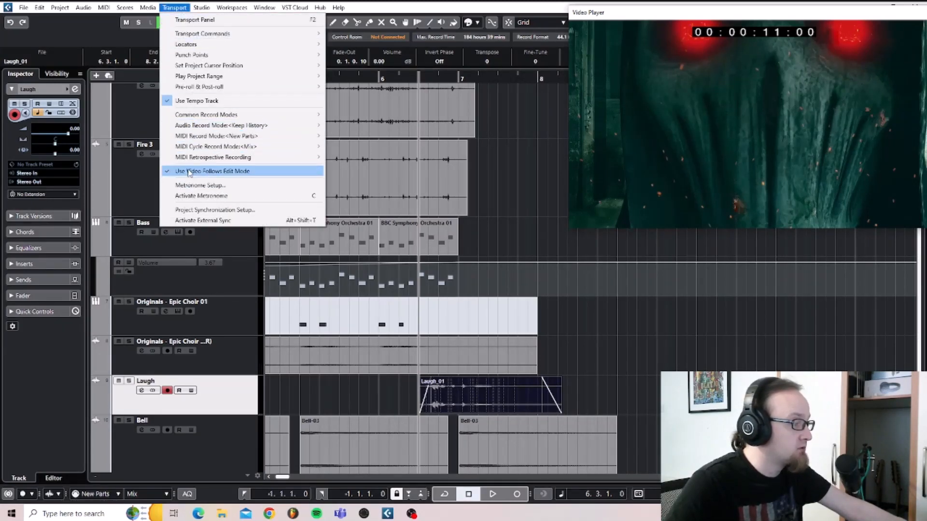
pyautogui.click(241, 172)
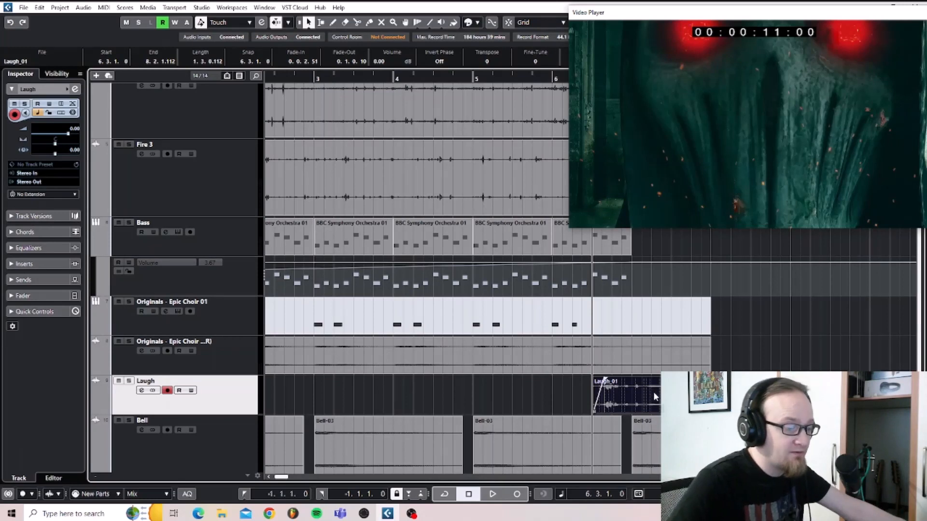
pyautogui.moveTo(653, 393)
pyautogui.mouseDown()
pyautogui.moveTo(517, 401)
pyautogui.moveTo(654, 398)
pyautogui.mouseUp()
pyautogui.click(184, 7)
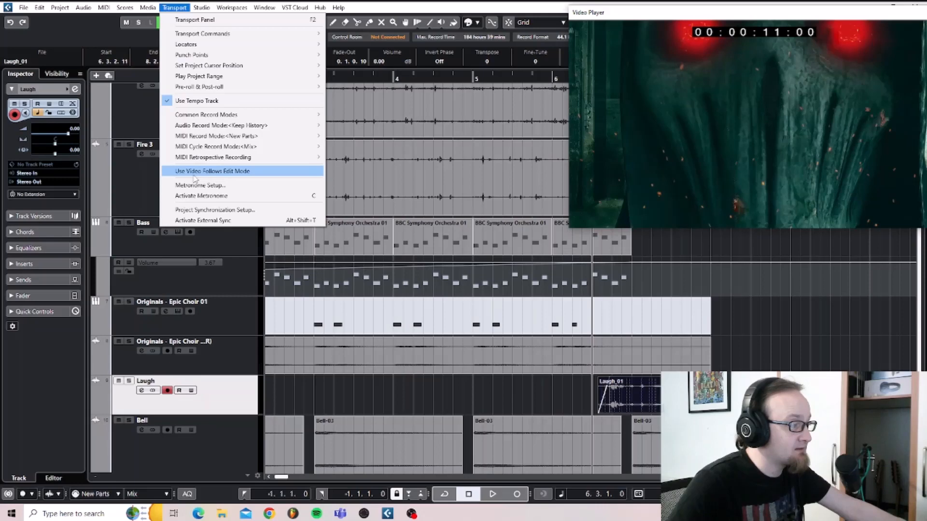
pyautogui.click(217, 171)
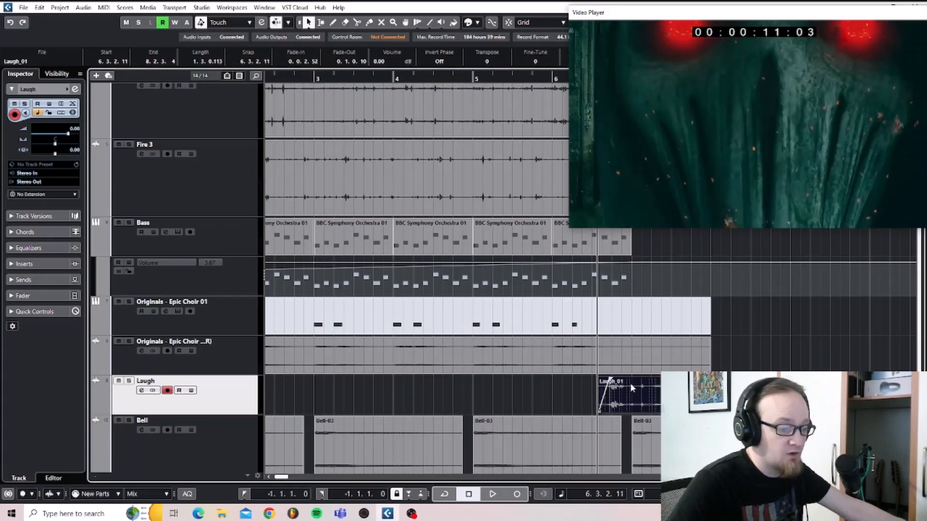
pyautogui.moveTo(648, 394)
pyautogui.mouseDown()
pyautogui.moveTo(543, 389)
pyautogui.moveTo(652, 389)
pyautogui.mouseUp()
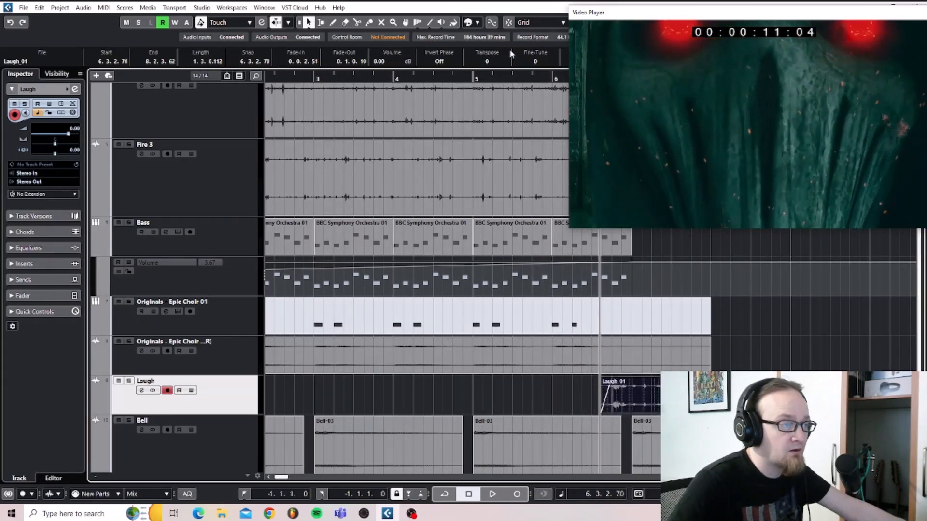
# Play the mix through the repositioned laugh and past the end of the video to check its timing
pyautogui.click(515, 77)
pyautogui.press('space')
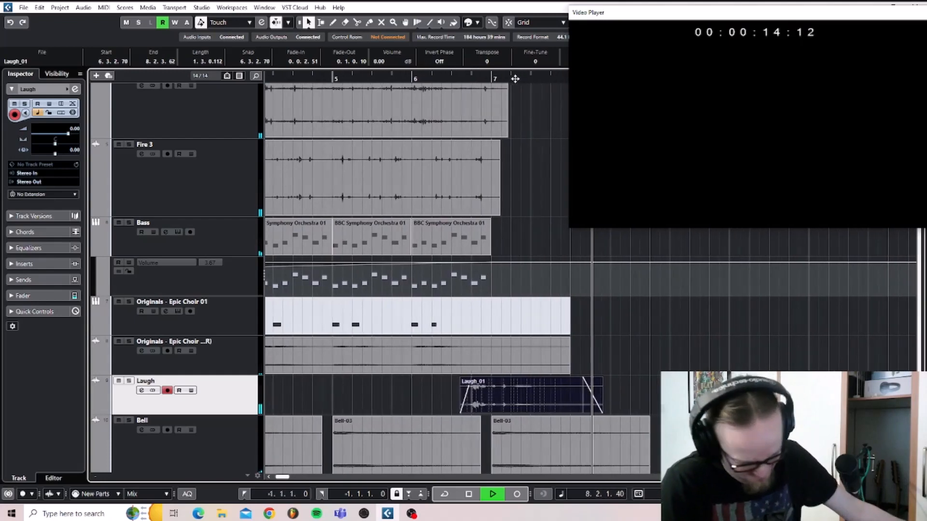
pyautogui.press('space')
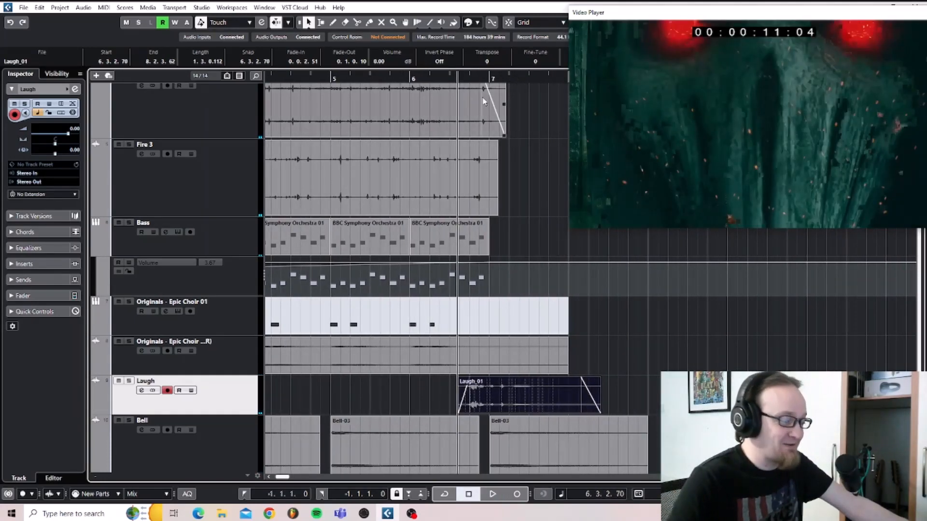
pyautogui.press('F3')
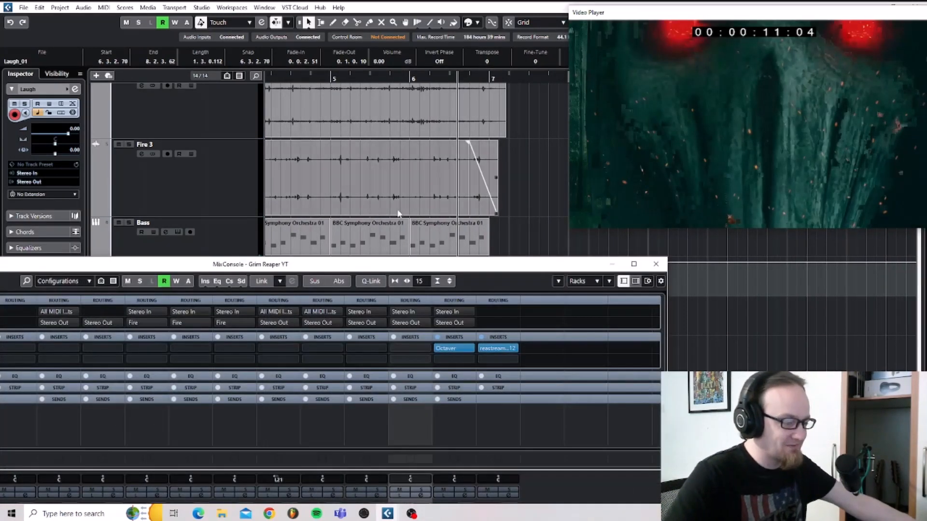
pyautogui.moveTo(404, 269); pyautogui.dragTo(525, 372)
pyautogui.click(593, 362)
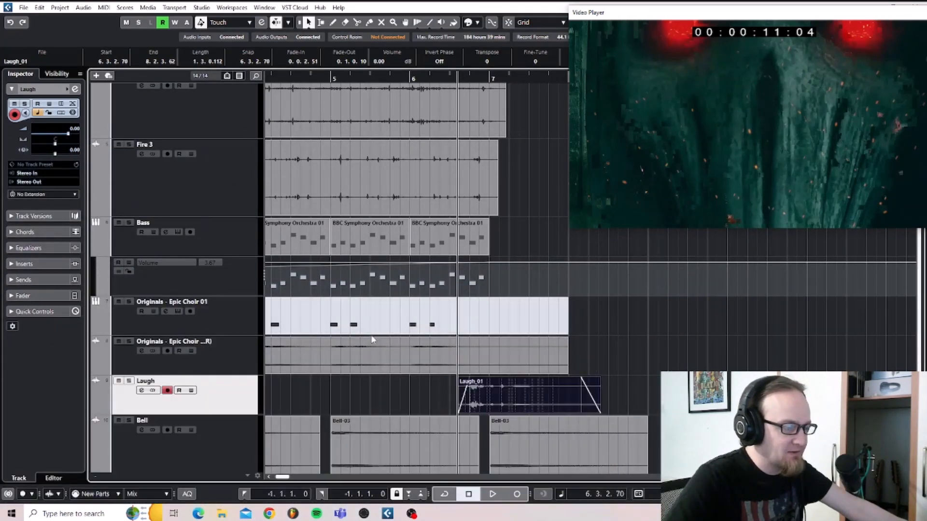
# Add a sampler track, load the Laugh_01 event into it as the sample, and turn on AudioWarp
pyautogui.scroll(-1, 206, 459)
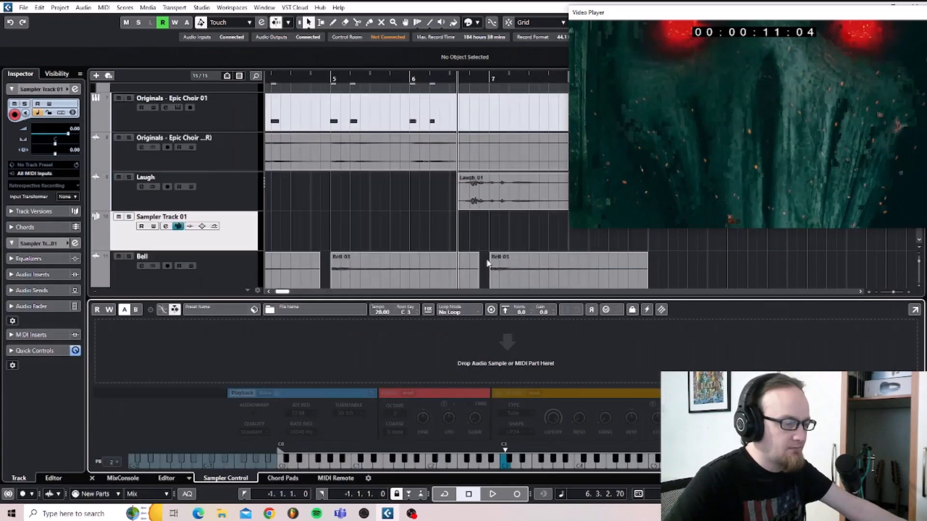
pyautogui.scroll(-1, 489, 261)
pyautogui.moveTo(496, 160); pyautogui.dragTo(480, 328)
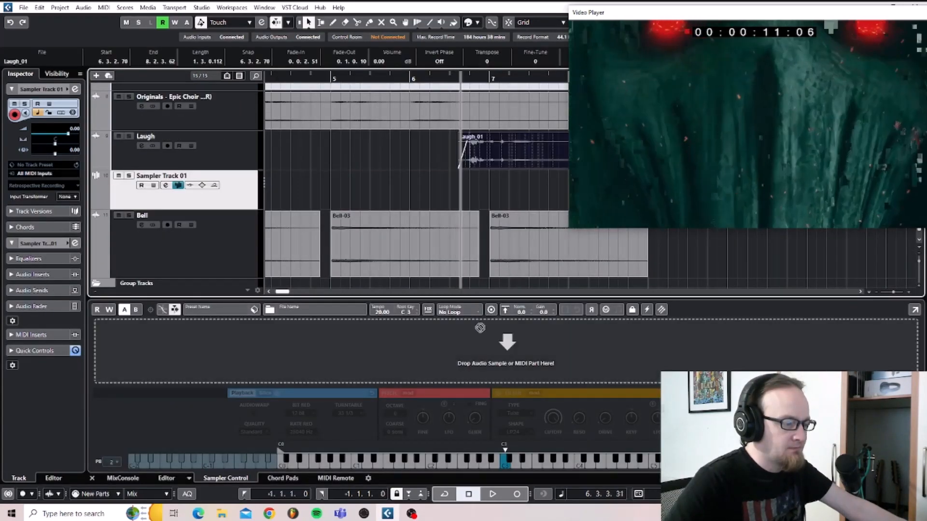
pyautogui.moveTo(469, 365); pyautogui.dragTo(469, 366)
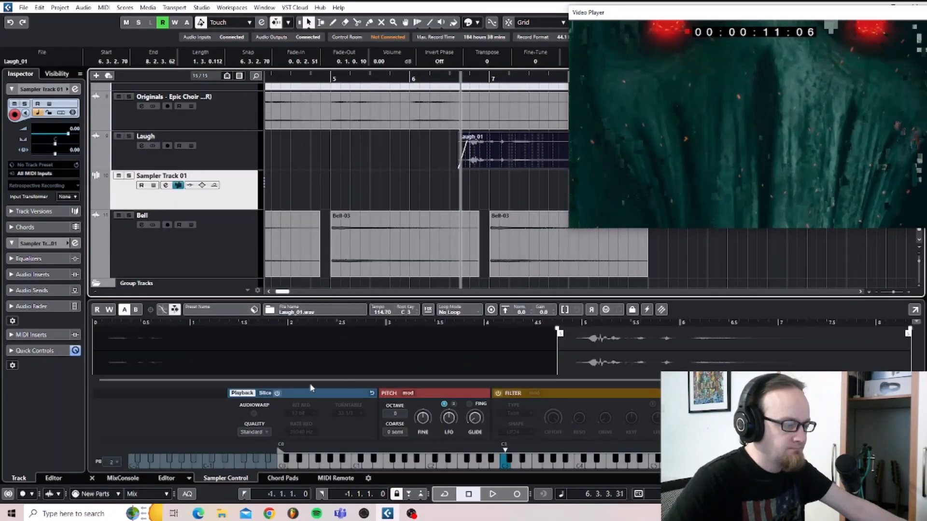
pyautogui.click(254, 415)
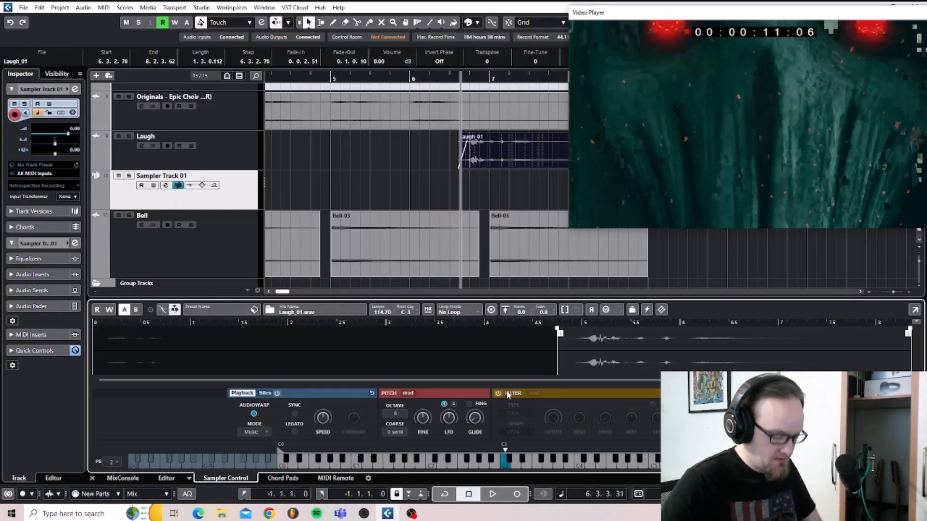
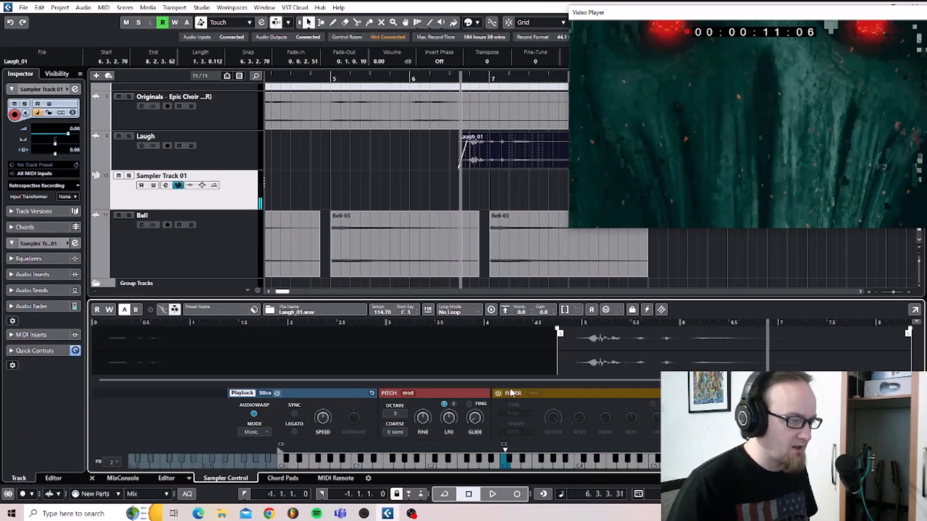
# Record a sustained note below C3 on Sampler Track 01, starting at bar 6 and running past the end of the video
pyautogui.press('space')
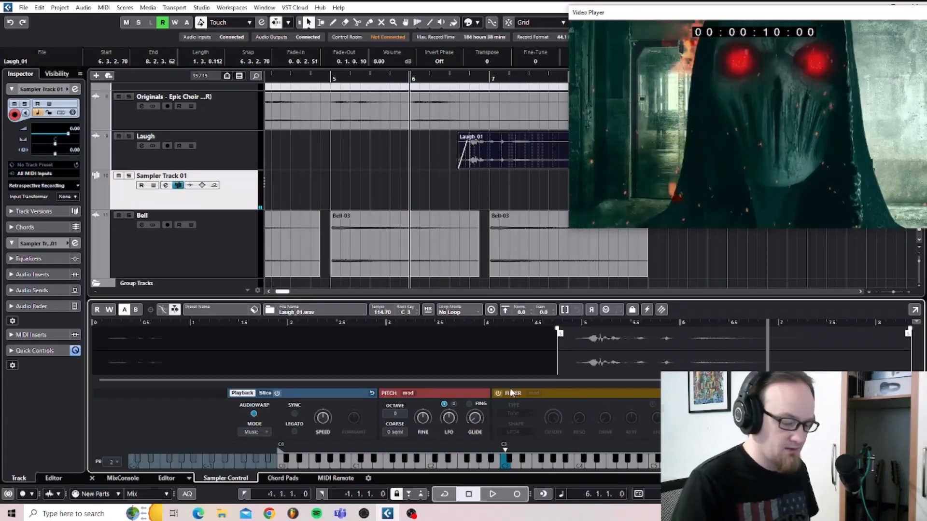
pyautogui.press('KP_Multiply')
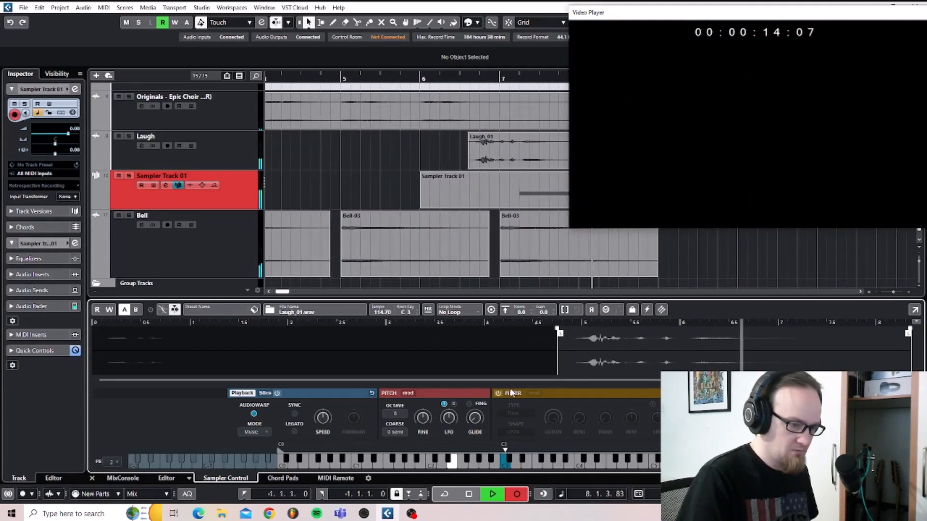
pyautogui.press('space')
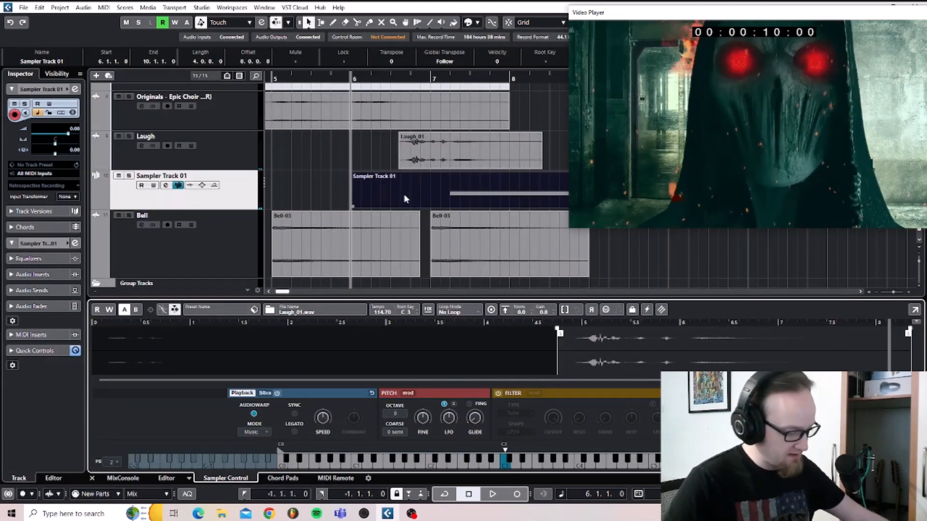
# Render the Sampler Track 01 part as one dry event with the custom name Laugh, muting the source event
pyautogui.hotkey('alt', 'r')
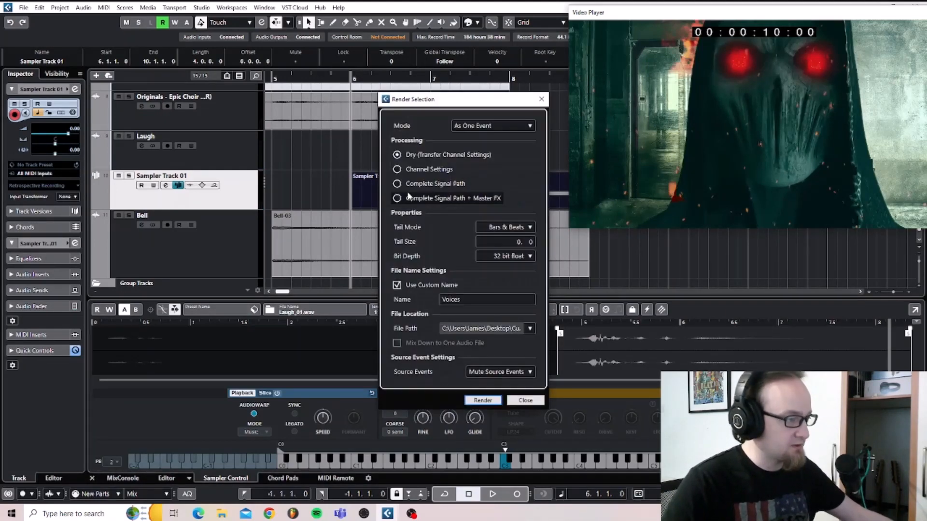
pyautogui.click(483, 297)
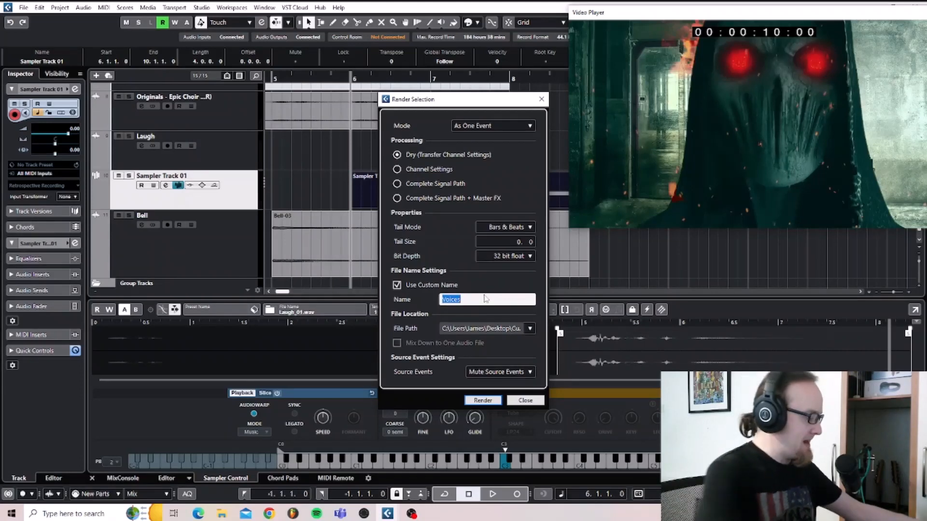
pyautogui.write('L')
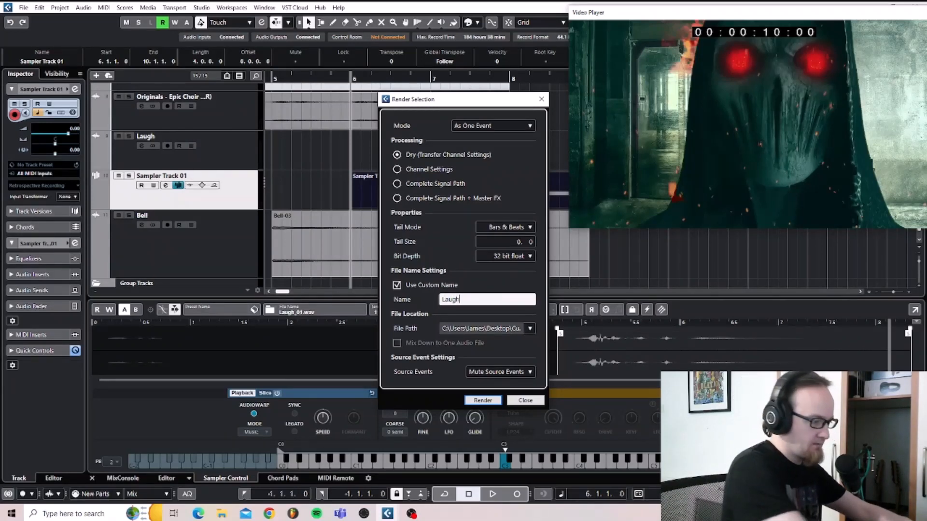
pyautogui.write('augh')
pyautogui.click(483, 400)
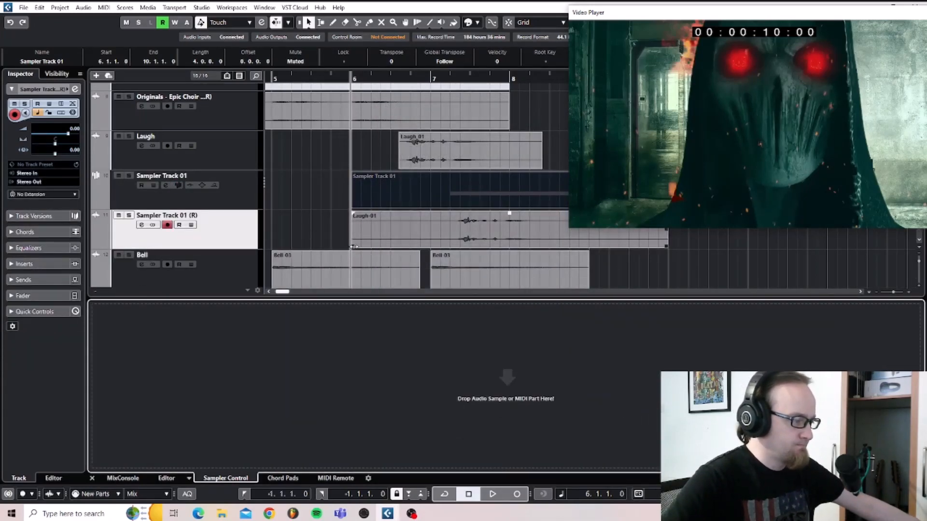
# Cut away the silence before 7.2.2.30 in the rendered Laugh-01 event and move the remaining event to 6.3.4.86
pyautogui.moveTo(354, 247); pyautogui.dragTo(370, 246)
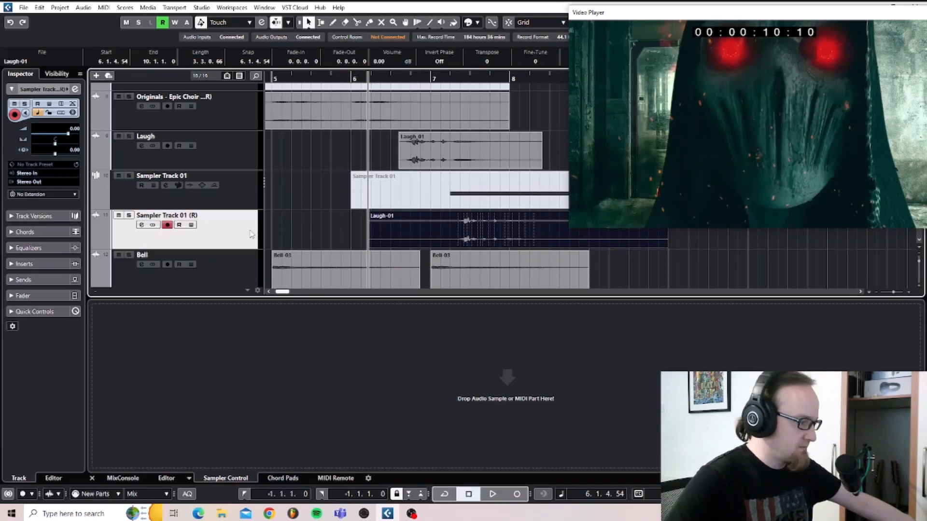
pyautogui.moveTo(249, 247); pyautogui.dragTo(236, 325)
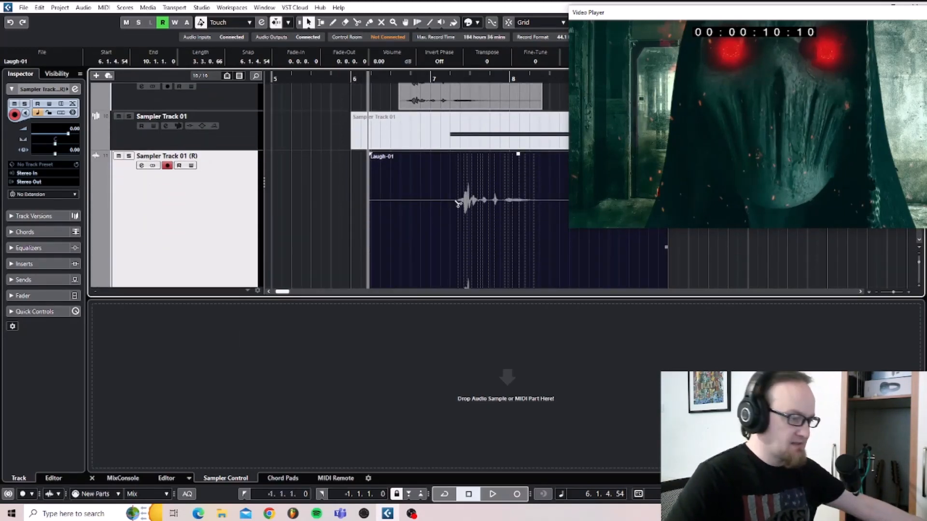
pyautogui.press('3')
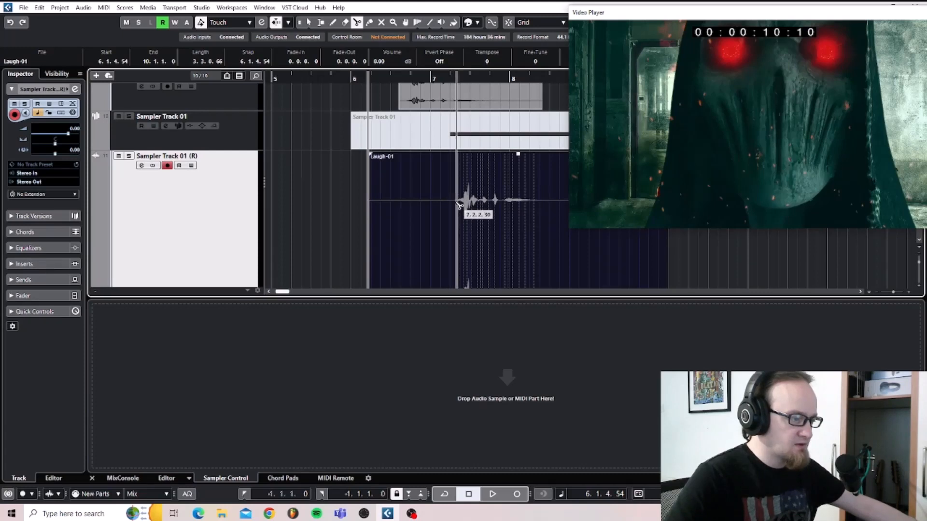
pyautogui.click(457, 204)
pyautogui.press('1')
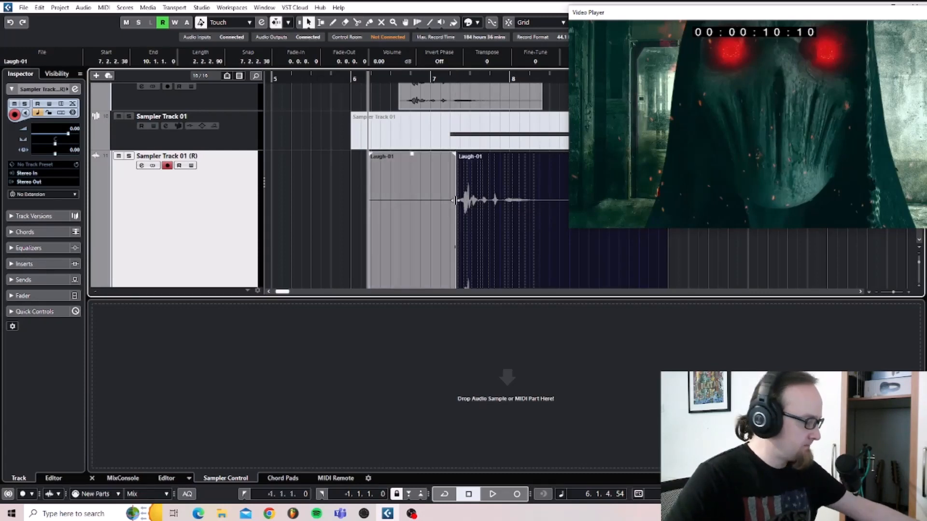
pyautogui.press('Delete')
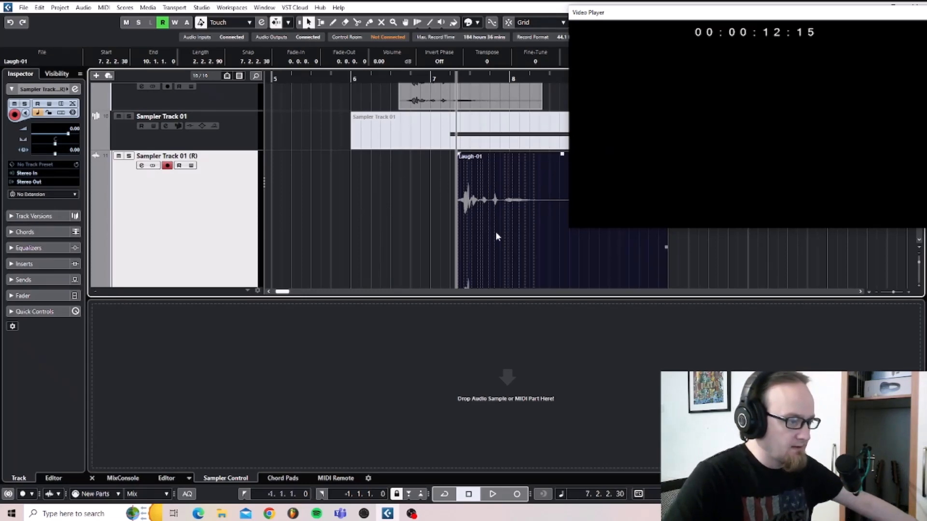
pyautogui.moveTo(491, 234); pyautogui.dragTo(450, 232)
# Remove the original Laugh audio track and Sampler Track 01, keeping only the rendered Sampler Track 01 (R) track
pyautogui.scroll(1, 168, 116)
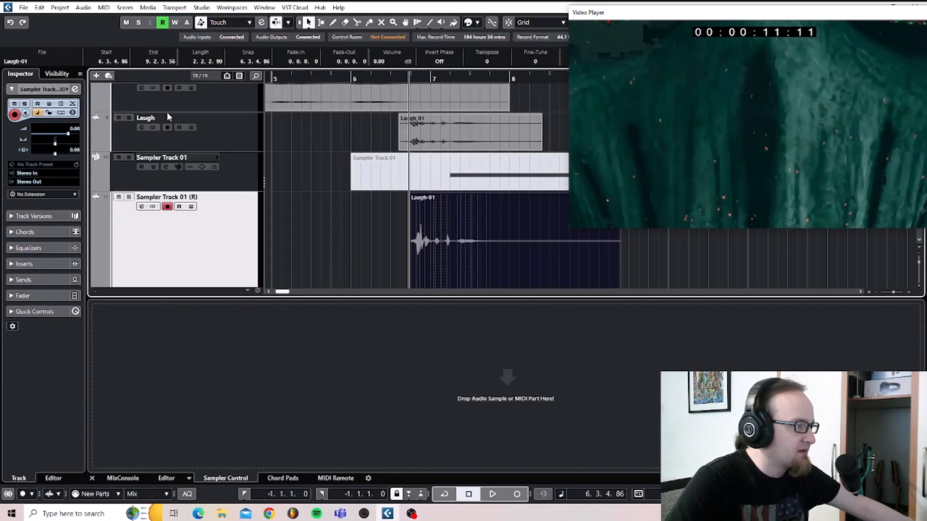
pyautogui.click(215, 144)
pyautogui.rightClick(215, 141)
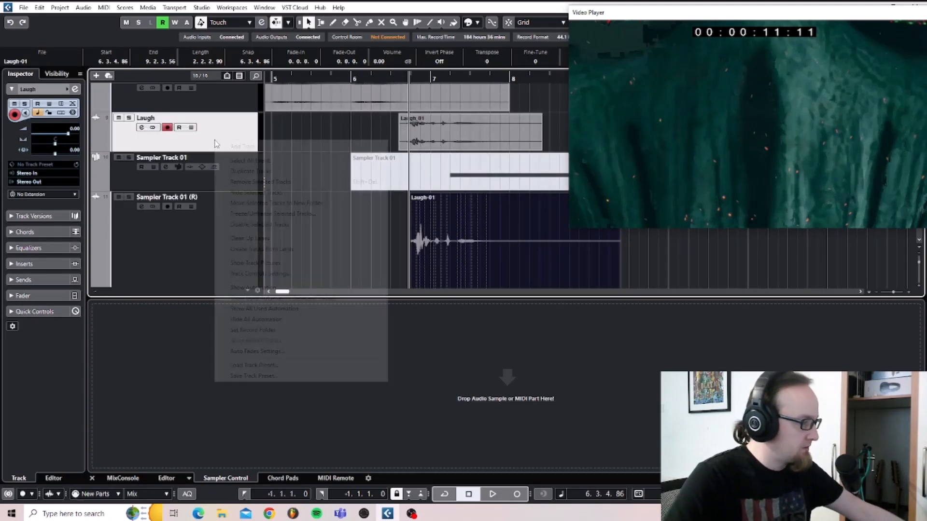
pyautogui.click(218, 182)
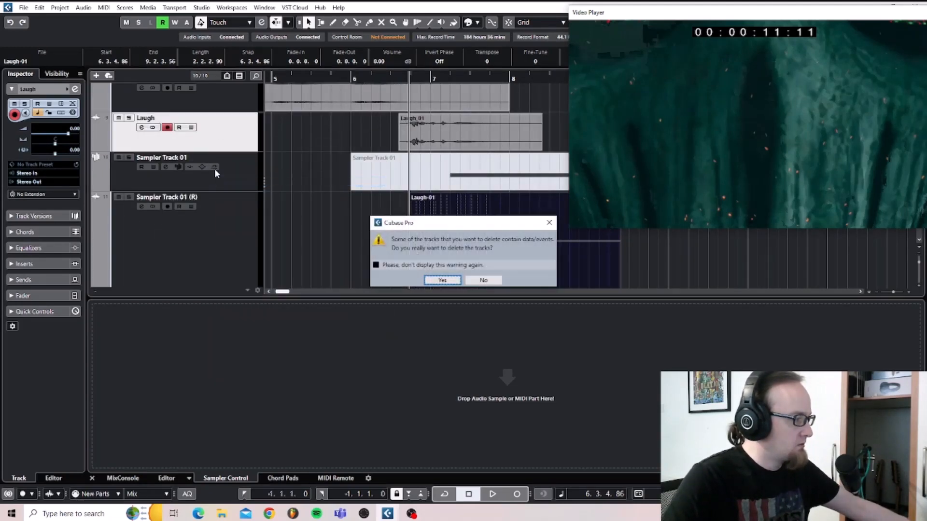
pyautogui.click(442, 280)
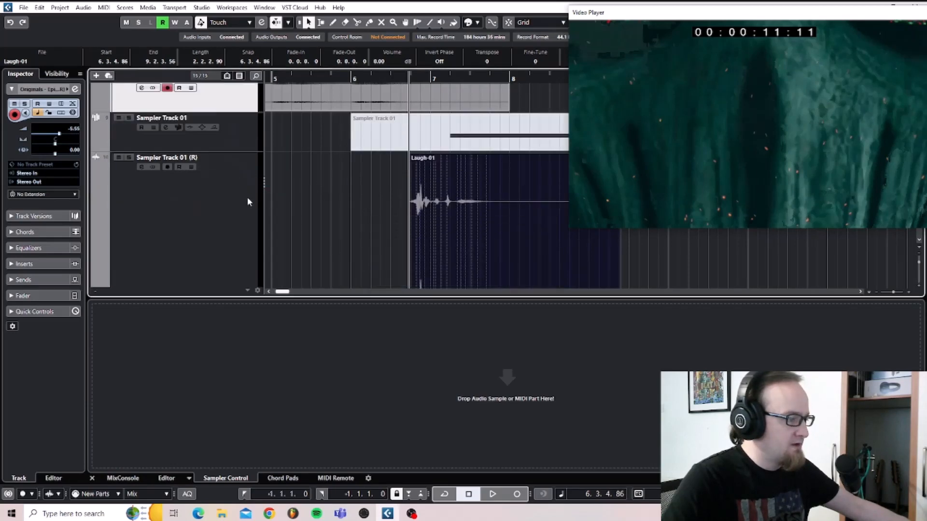
pyautogui.rightClick(233, 141)
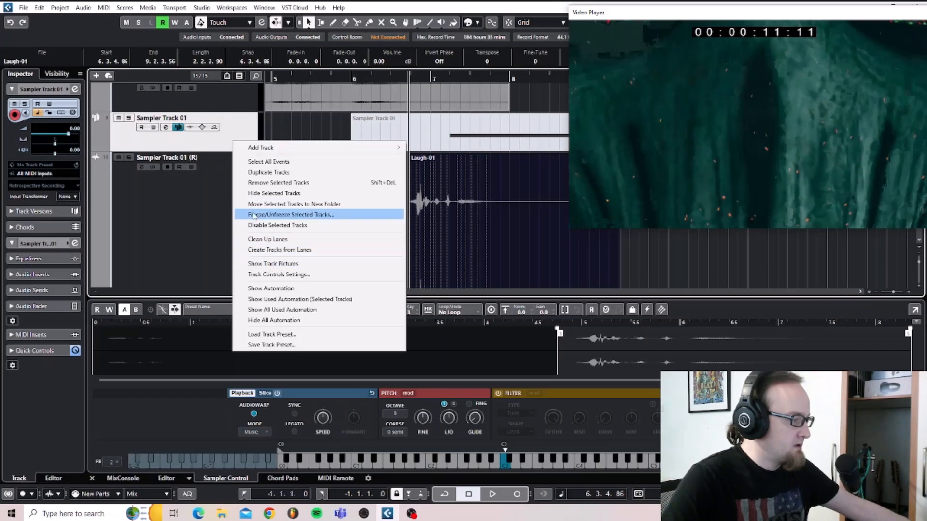
pyautogui.click(261, 183)
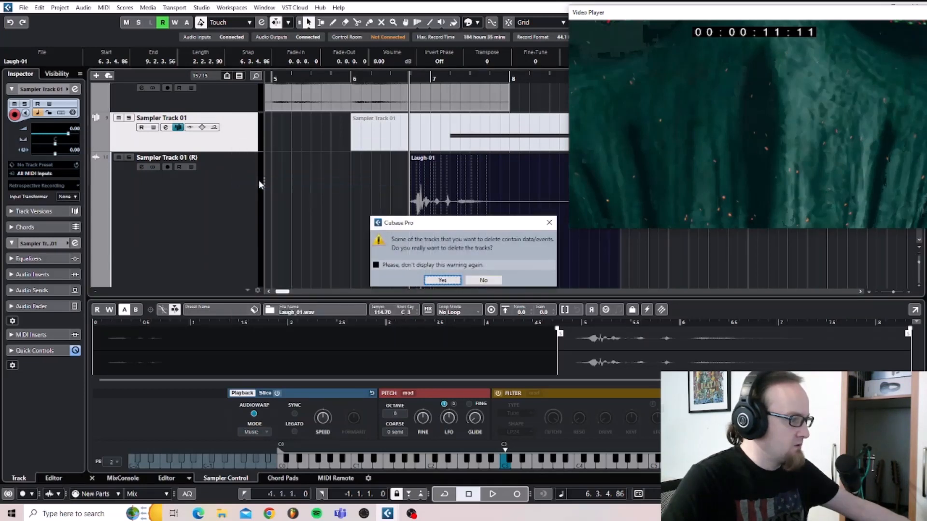
pyautogui.click(442, 280)
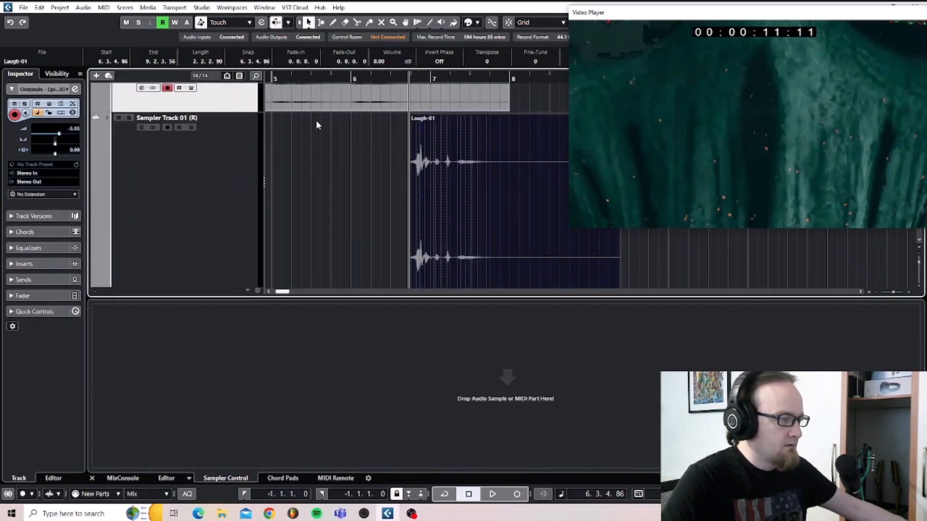
# Play the project from between bars 5 and 6 to check the rendered laugh against the other sounds
pyautogui.click(328, 78)
pyautogui.press('space')
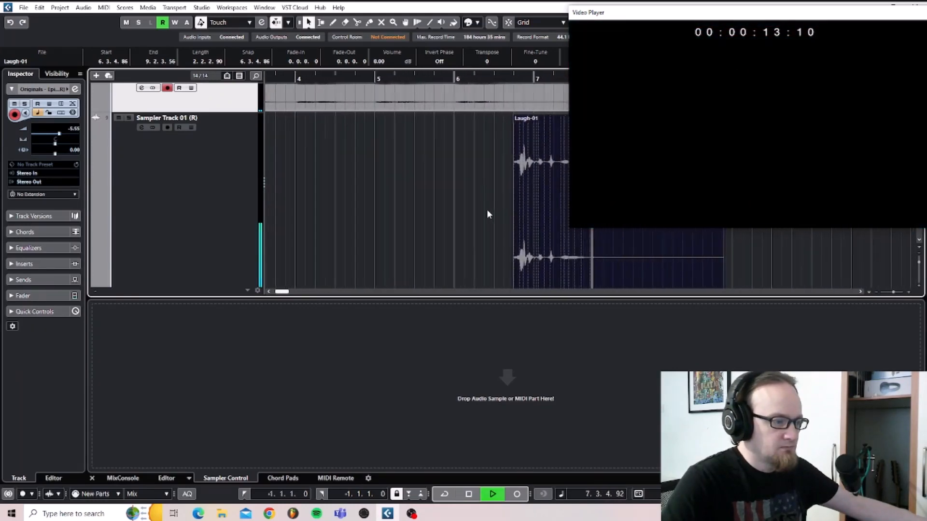
pyautogui.press('space')
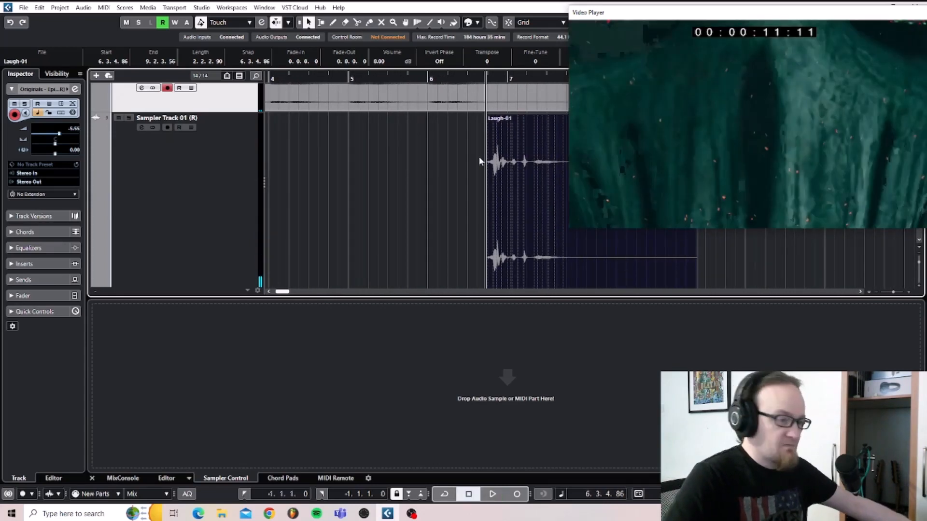
# Rename the rendered Sampler Track 01 (R) track as Laugh
pyautogui.scroll(2, 479, 161)
pyautogui.hscroll(3, 479, 161)
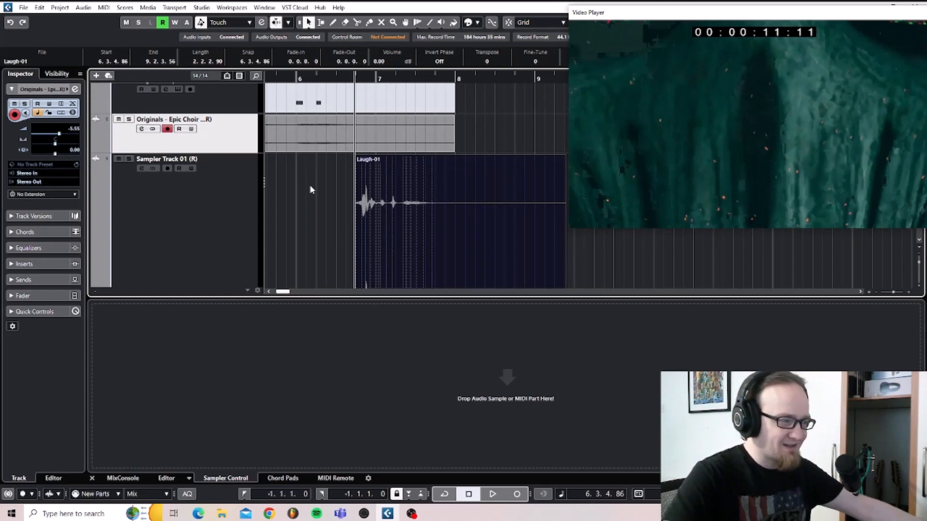
pyautogui.press('F3')
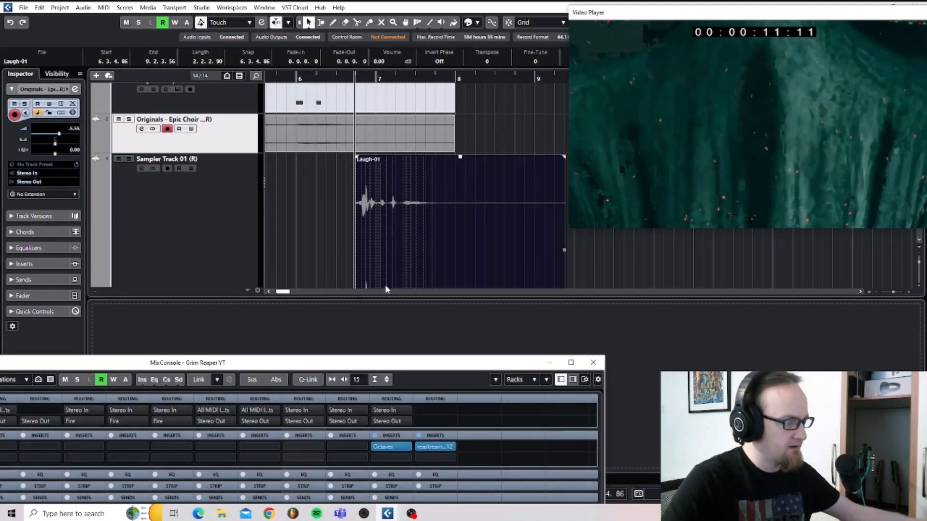
pyautogui.moveTo(389, 362); pyautogui.dragTo(443, 148)
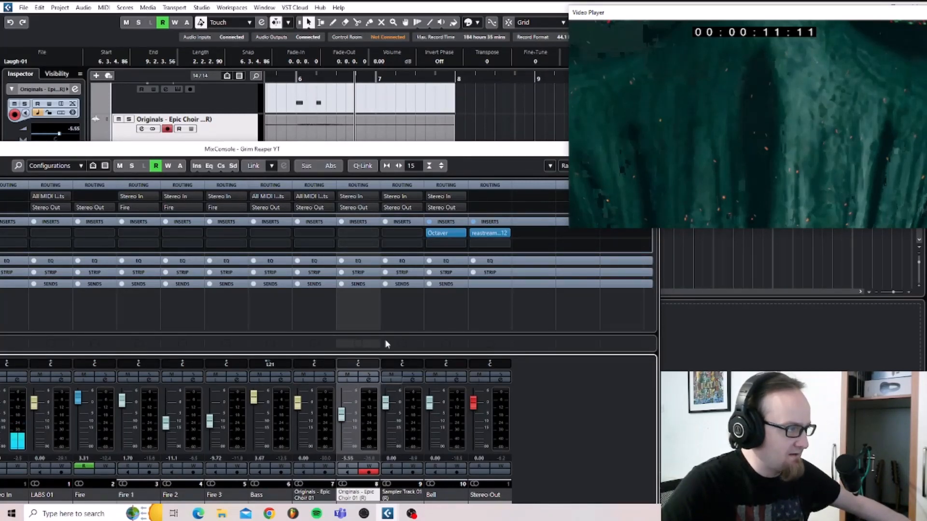
pyautogui.moveTo(345, 153); pyautogui.dragTo(390, 369)
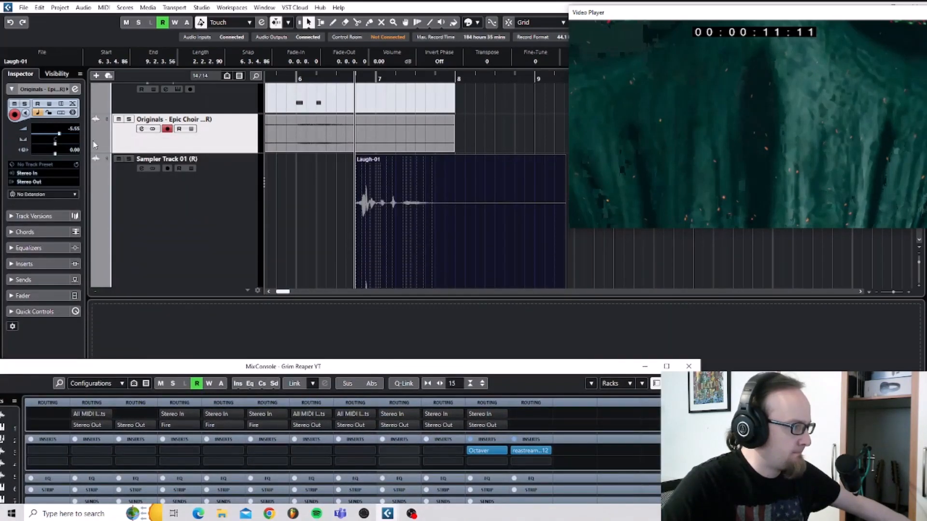
pyautogui.doubleClick(164, 159)
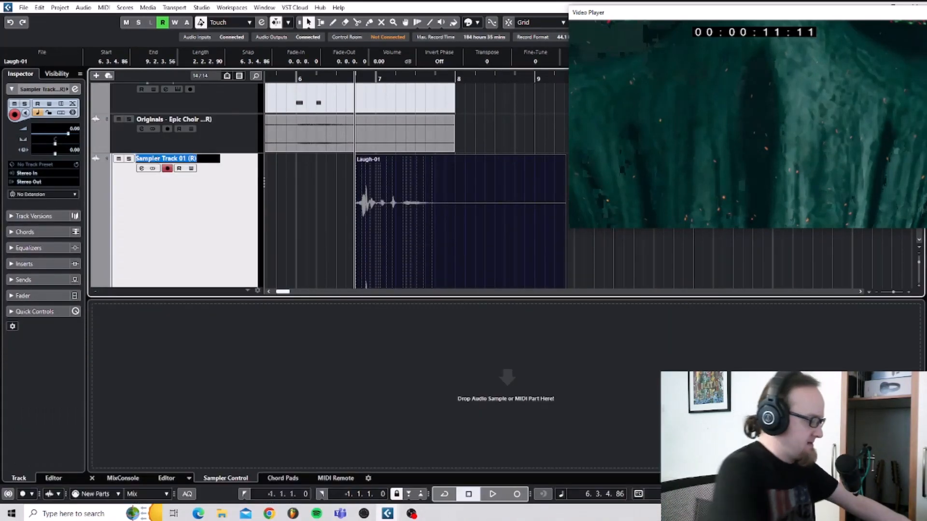
pyautogui.write('Laugh')
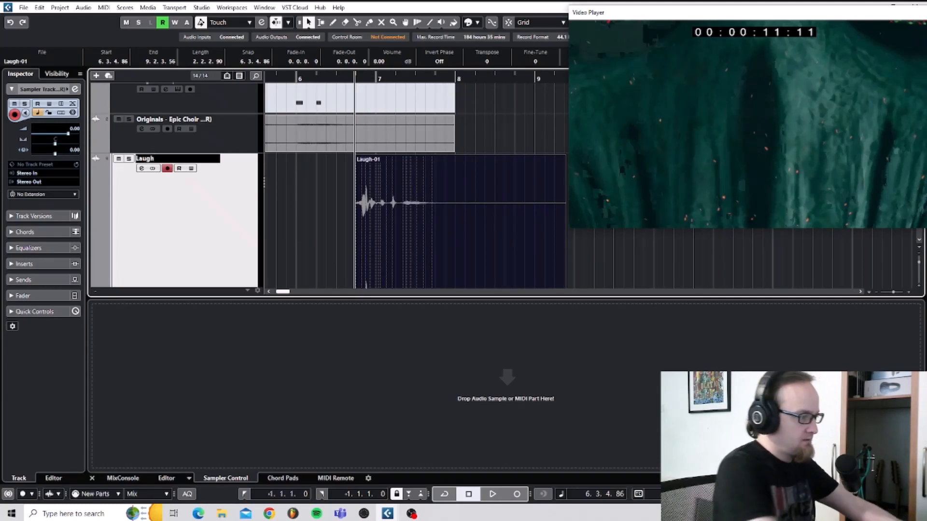
pyautogui.press('Return')
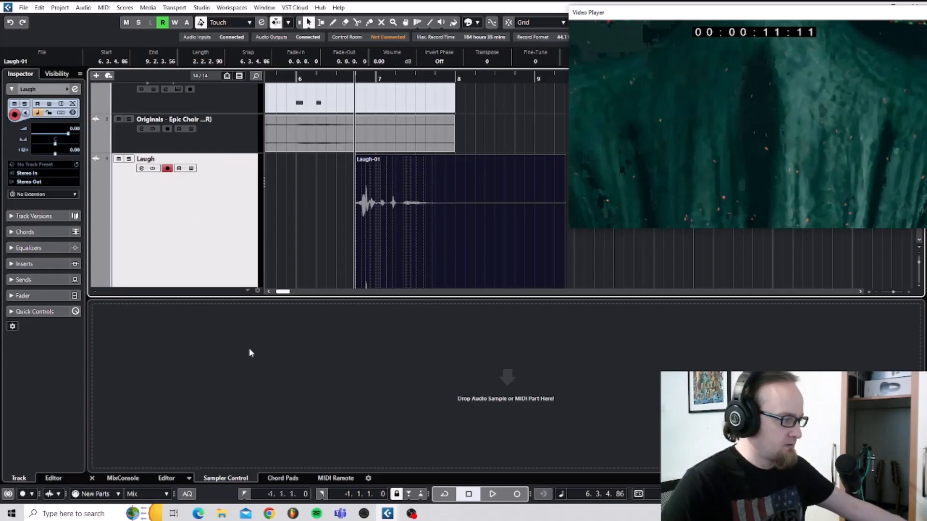
# Lower the Laugh channel's level to -5.88 dB in the MixConsole and add a REVerence reverb as its first insert
pyautogui.press('F3')
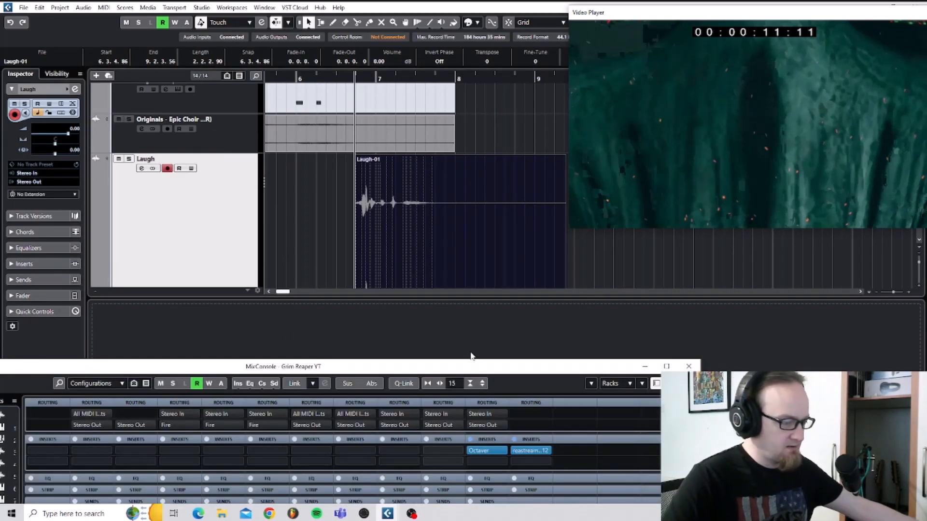
pyautogui.moveTo(478, 371); pyautogui.dragTo(463, 92)
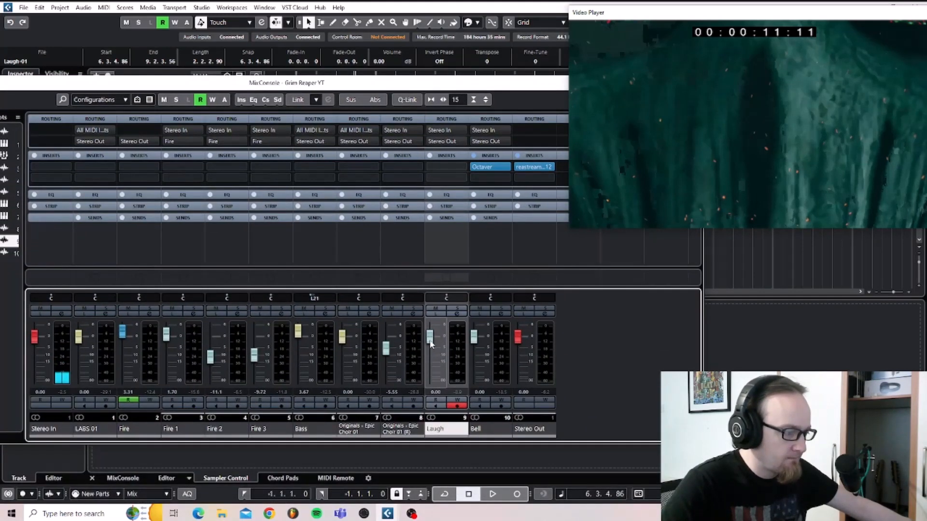
pyautogui.moveTo(429, 346); pyautogui.dragTo(429, 353)
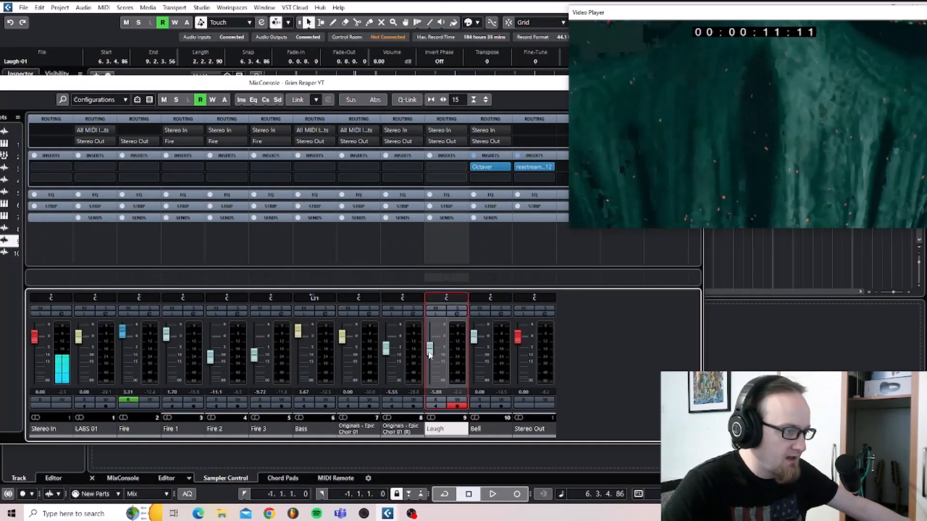
pyautogui.click(456, 166)
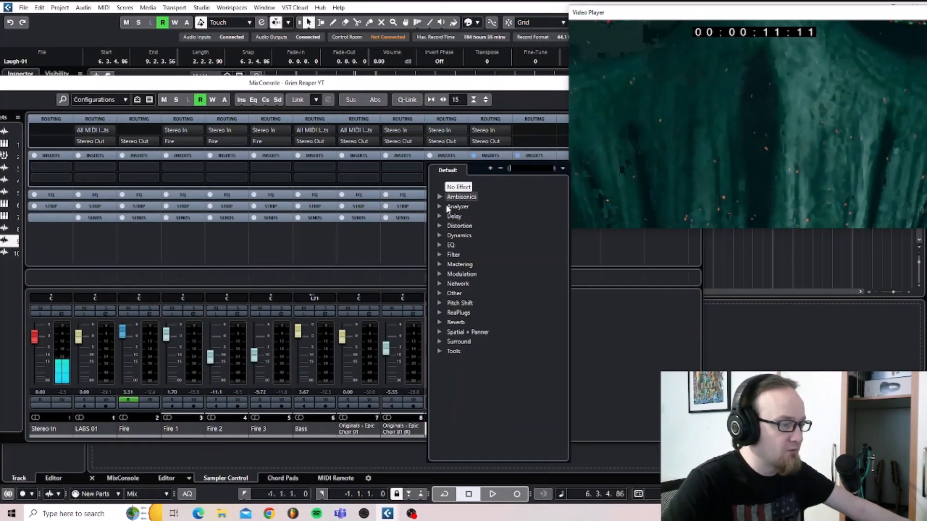
pyautogui.click(440, 322)
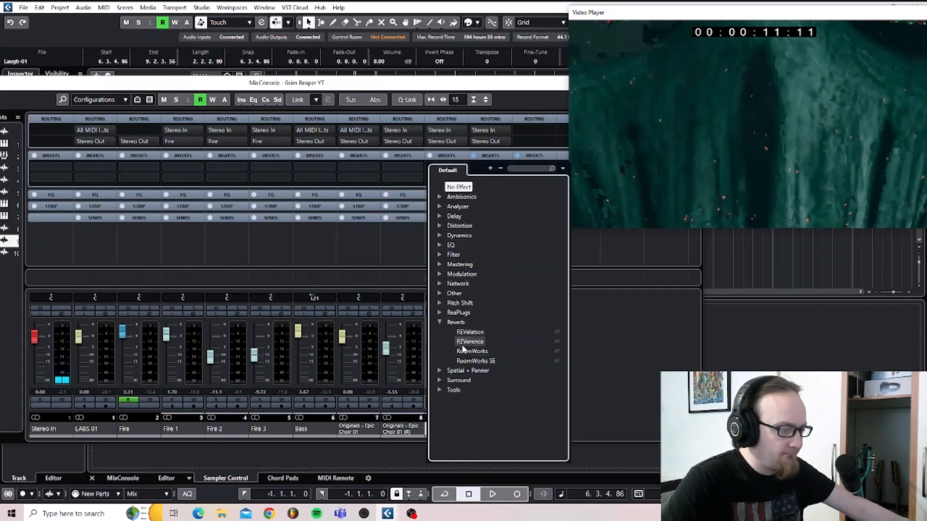
pyautogui.click(463, 343)
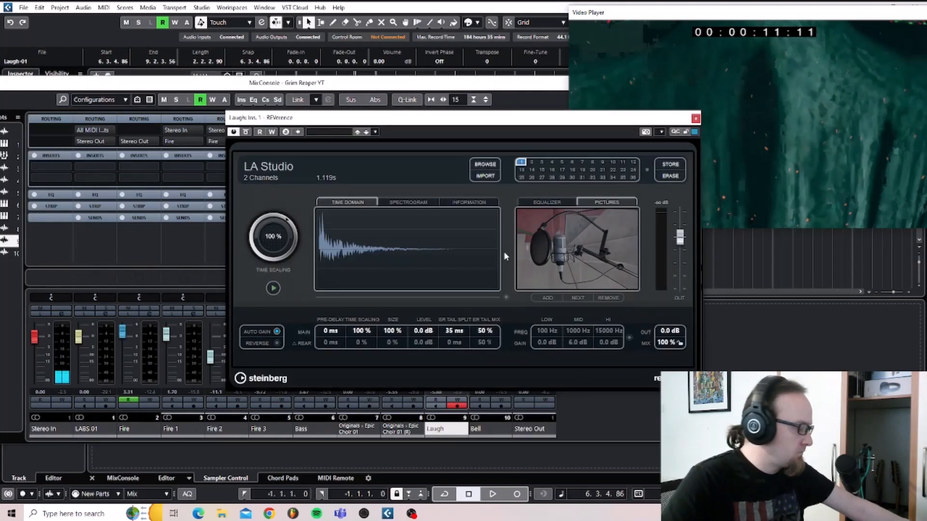
# Play back the laugh with the LA Studio reverb, alone and again from shortly after bar 5, to judge its level
pyautogui.press('space')
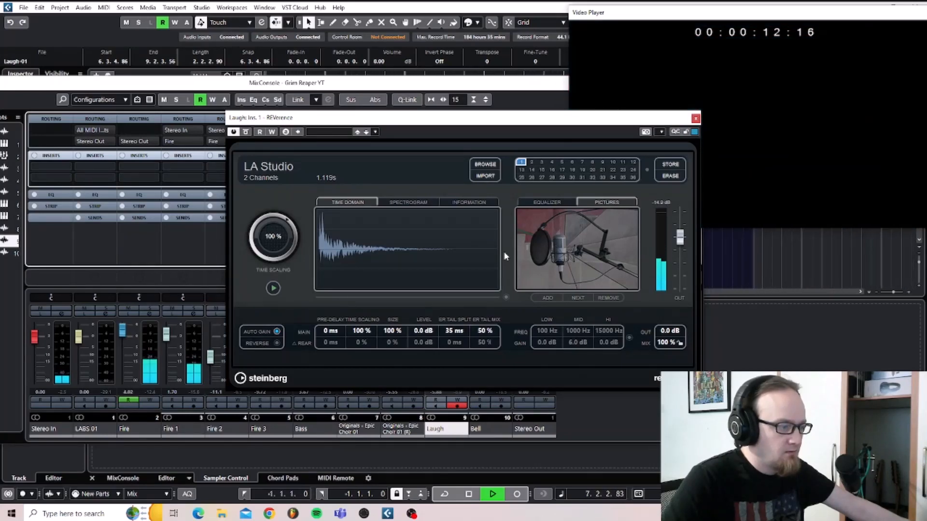
pyautogui.press('space')
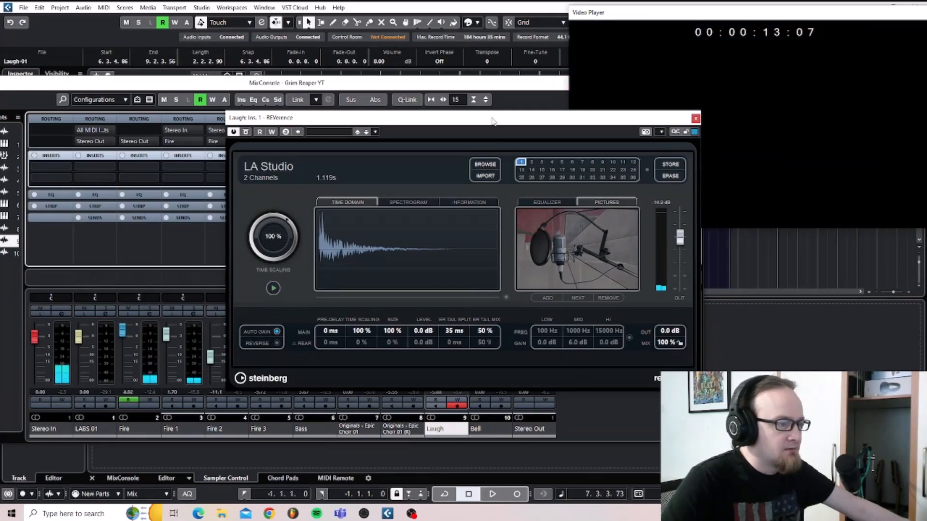
pyautogui.moveTo(494, 119); pyautogui.dragTo(436, 289)
pyautogui.moveTo(360, 90); pyautogui.dragTo(337, 186)
pyautogui.click(407, 77)
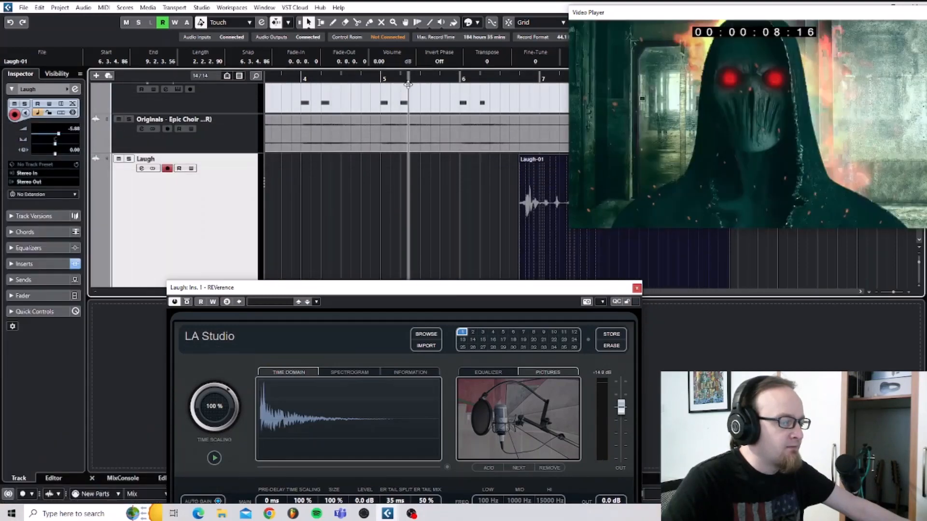
pyautogui.press('space')
pyautogui.moveTo(435, 290); pyautogui.dragTo(410, 144)
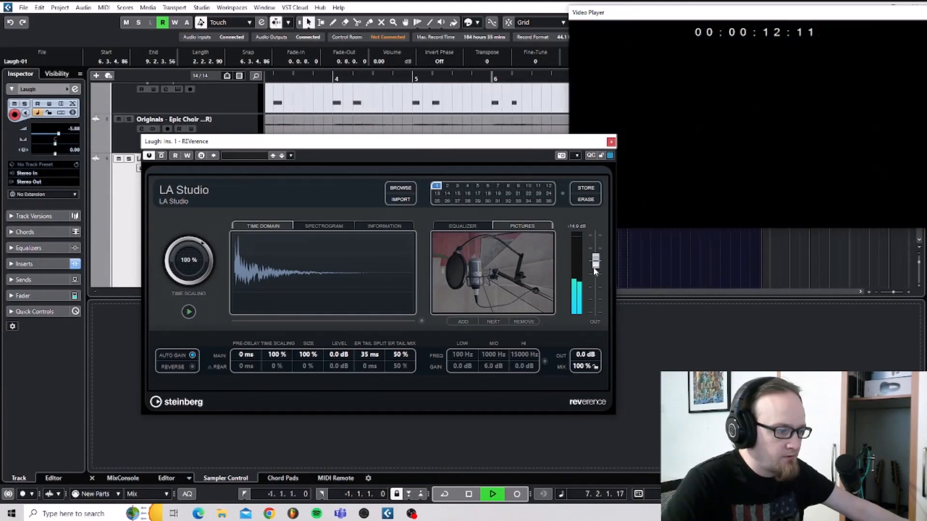
pyautogui.press('space')
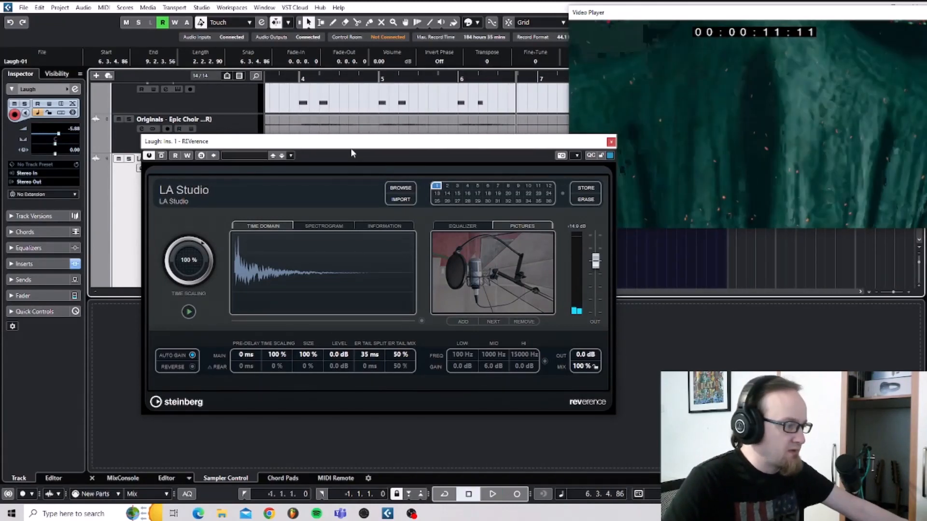
# Raise the Laugh channel's level to 1.99 dB and play the ending from around bar 6
pyautogui.press('F3')
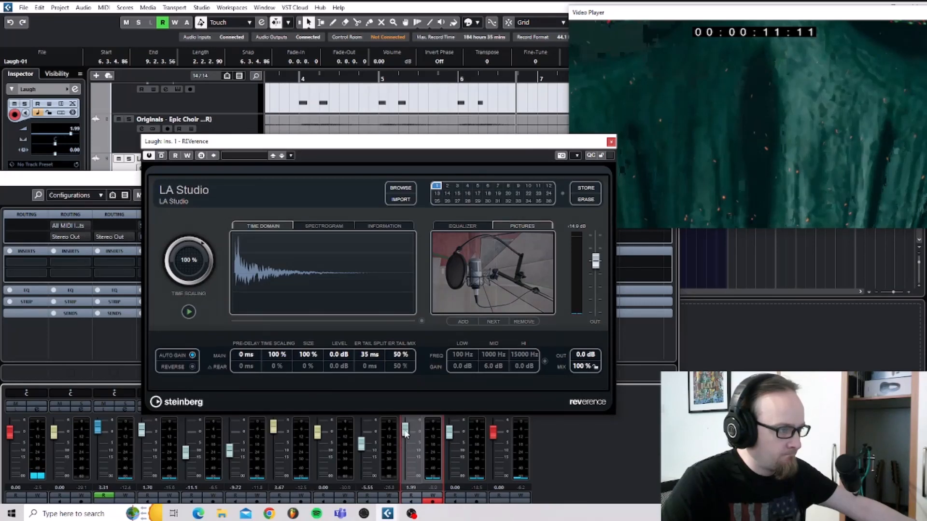
pyautogui.press('KP_Subtract')
pyautogui.press('KP_Subtract')
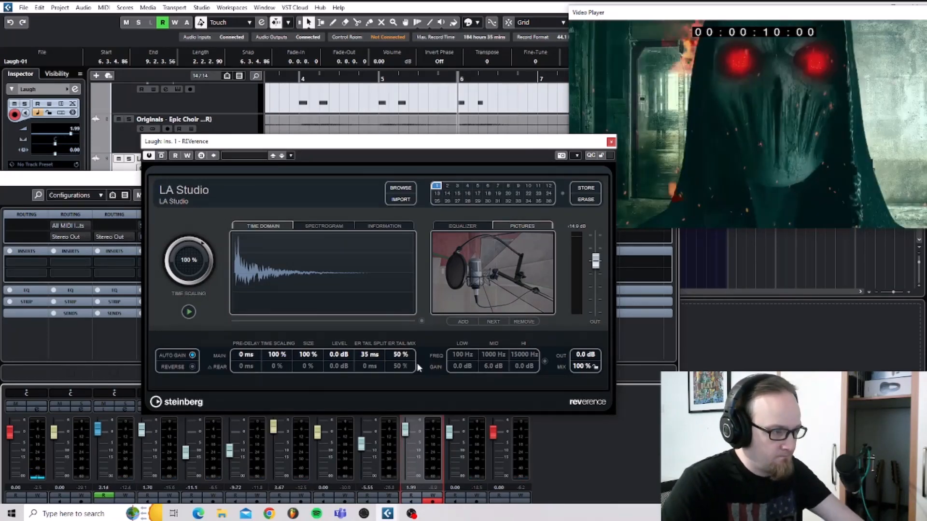
pyautogui.press('space')
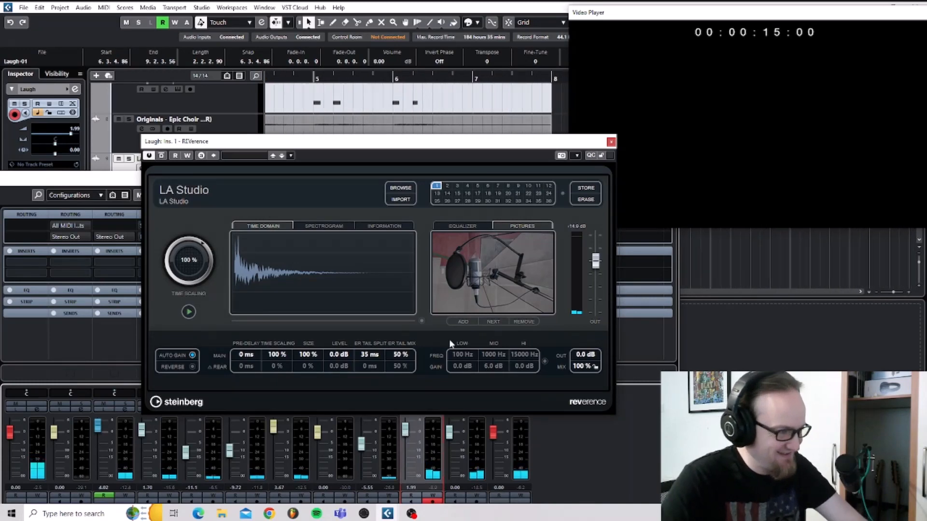
# Close the REVerence and MixConsole windows and hide the Sampler Control area to enlarge the project view
pyautogui.click(611, 142)
pyautogui.moveTo(479, 181); pyautogui.dragTo(461, 249)
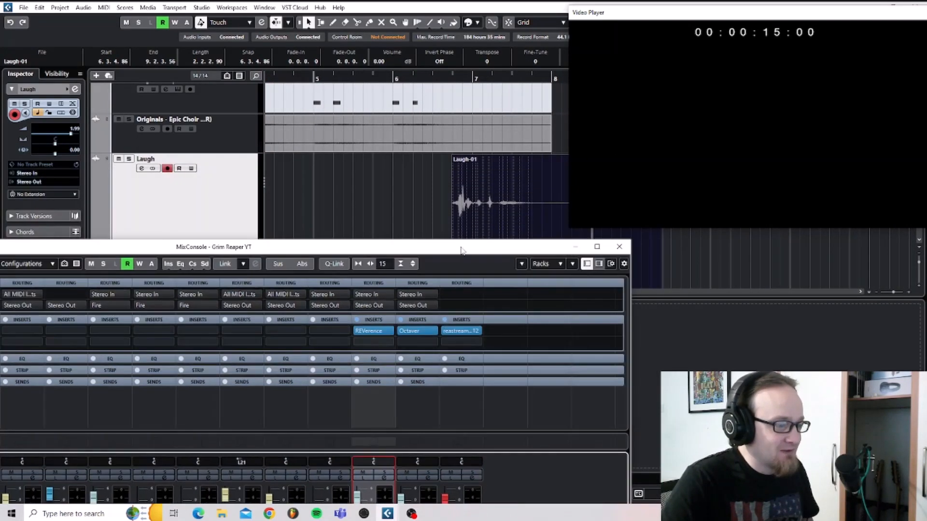
pyautogui.click(619, 248)
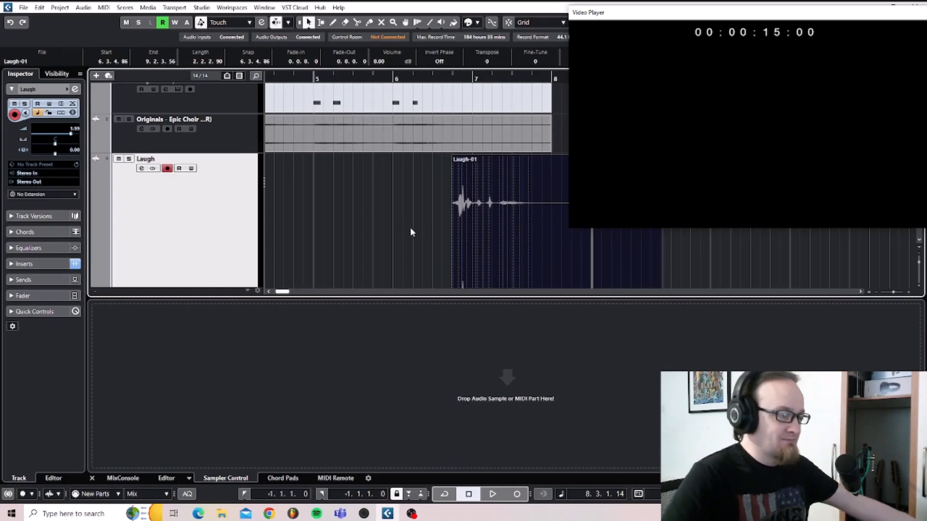
pyautogui.click(92, 479)
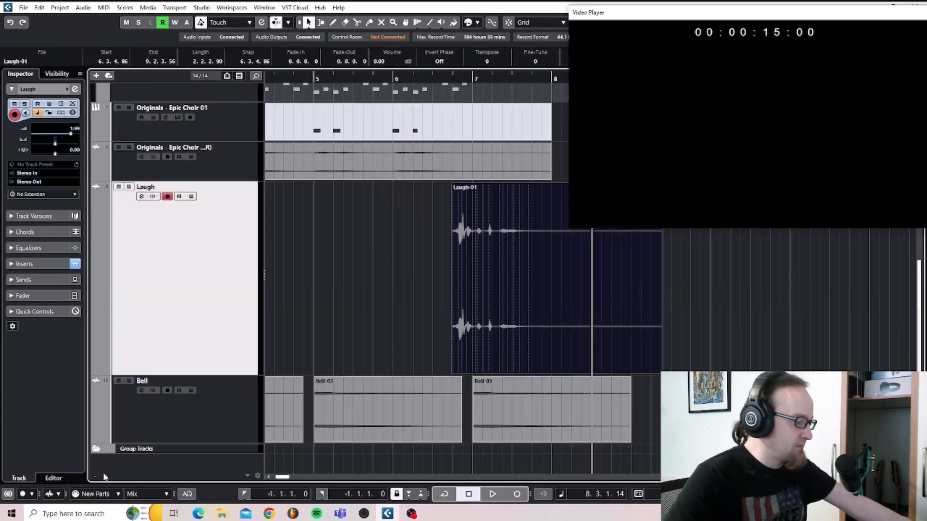
# Play the full arrangement with the video, starting shortly before bar 1
pyautogui.hscroll(2, 298, 314)
pyautogui.hscroll(-2, 298, 313)
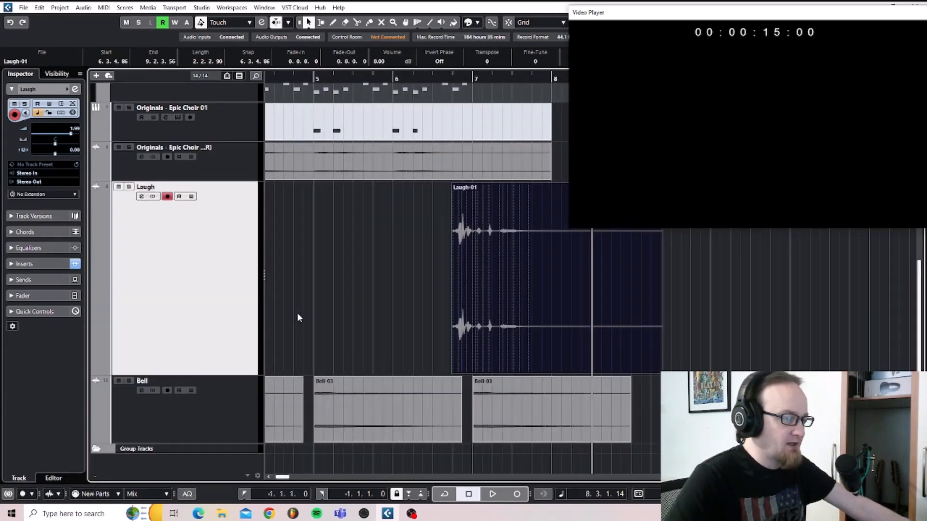
pyautogui.scroll(5, 298, 318)
pyautogui.hscroll(-5, 297, 318)
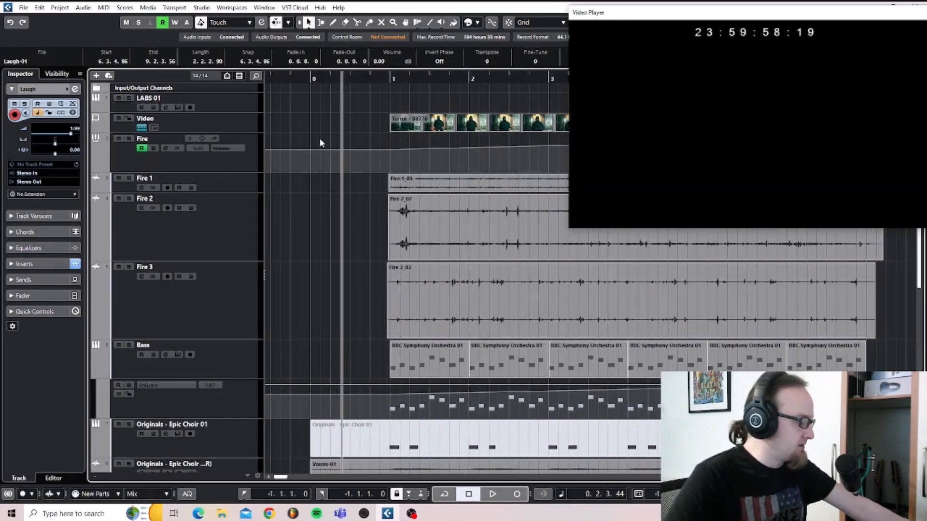
pyautogui.press('space')
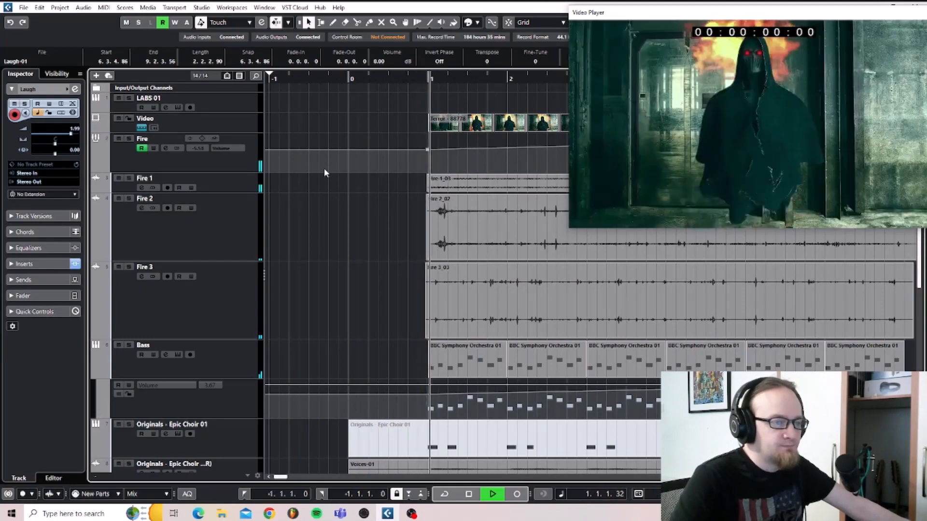